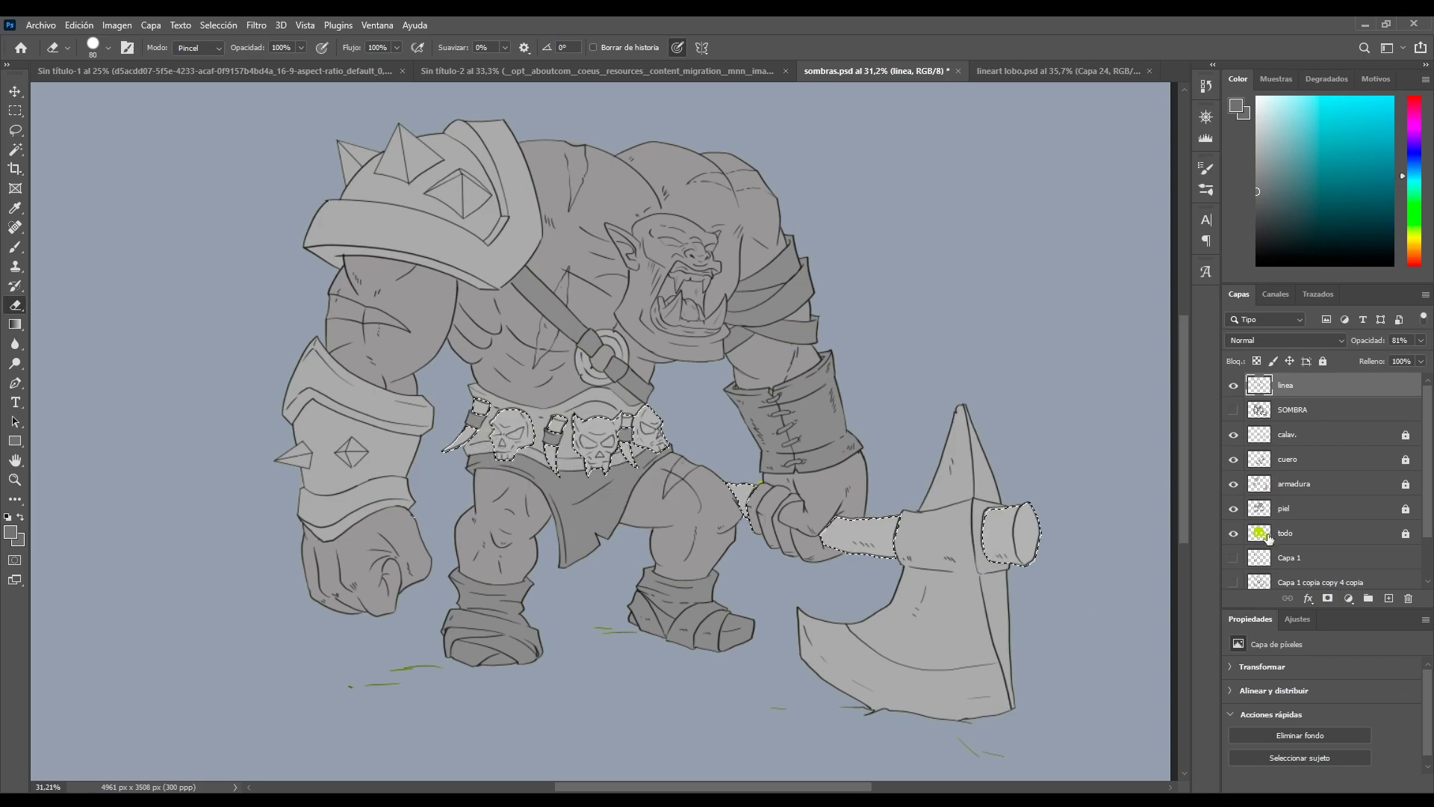
# - Load the whole character's silhouette from the todo layer as a selection and lower the linea layer's opacity to 15%
pyautogui.keyDown('ctrl'); pyautogui.click(1259, 533); pyautogui.keyUp('ctrl')
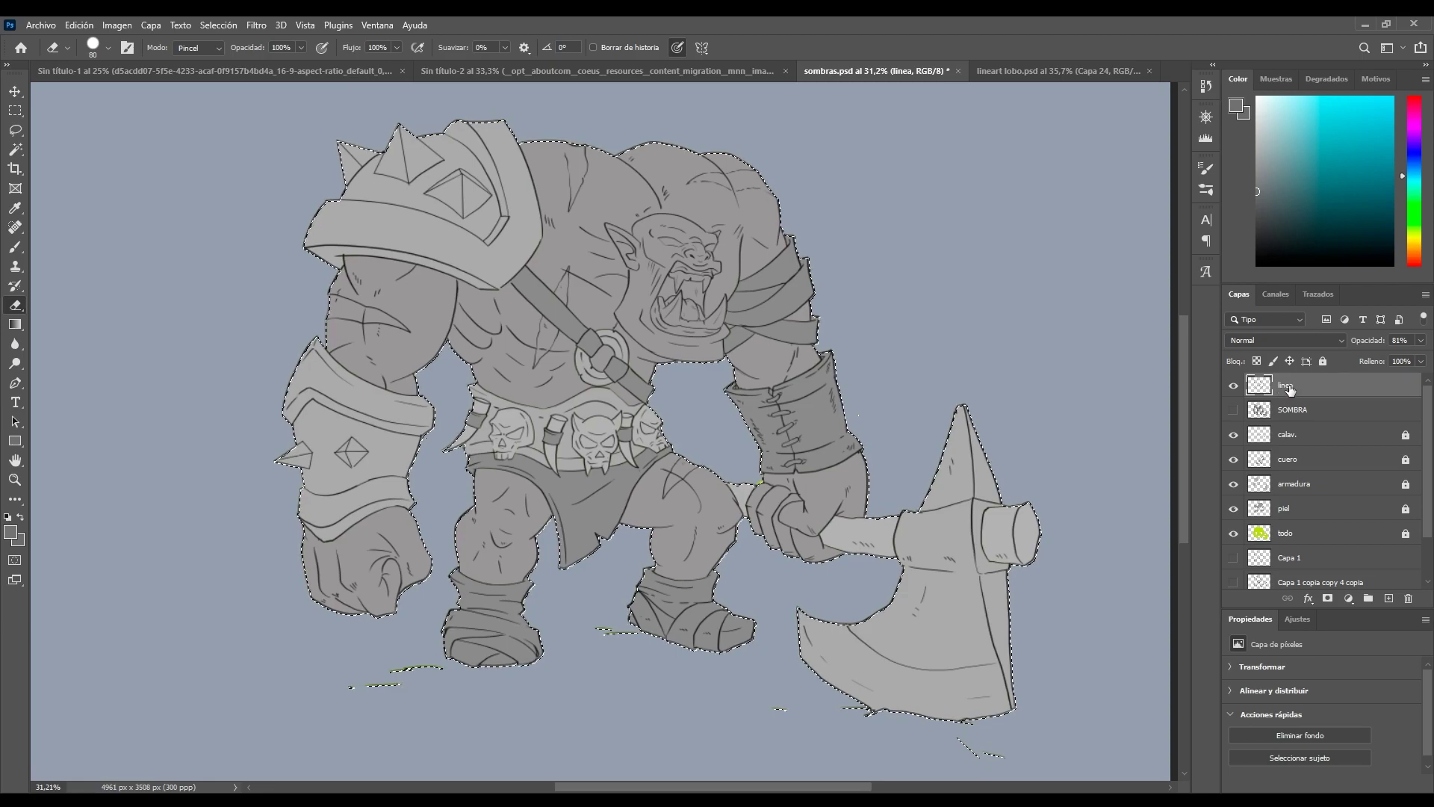
pyautogui.moveTo(1375, 342); pyautogui.dragTo(1348, 342)
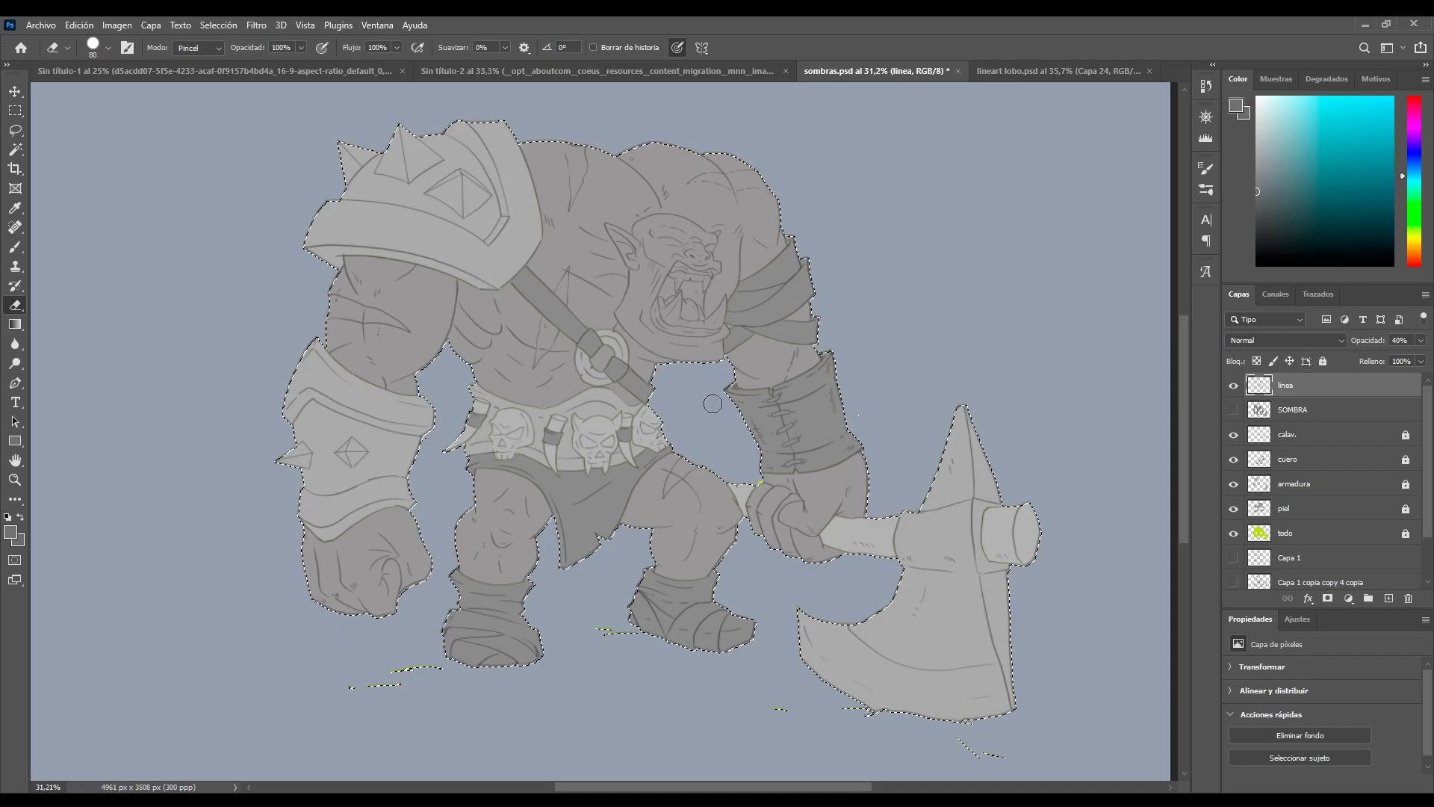
pyautogui.press('z')
pyautogui.moveTo(653, 220); pyautogui.dragTo(695, 234)
pyautogui.press('e')
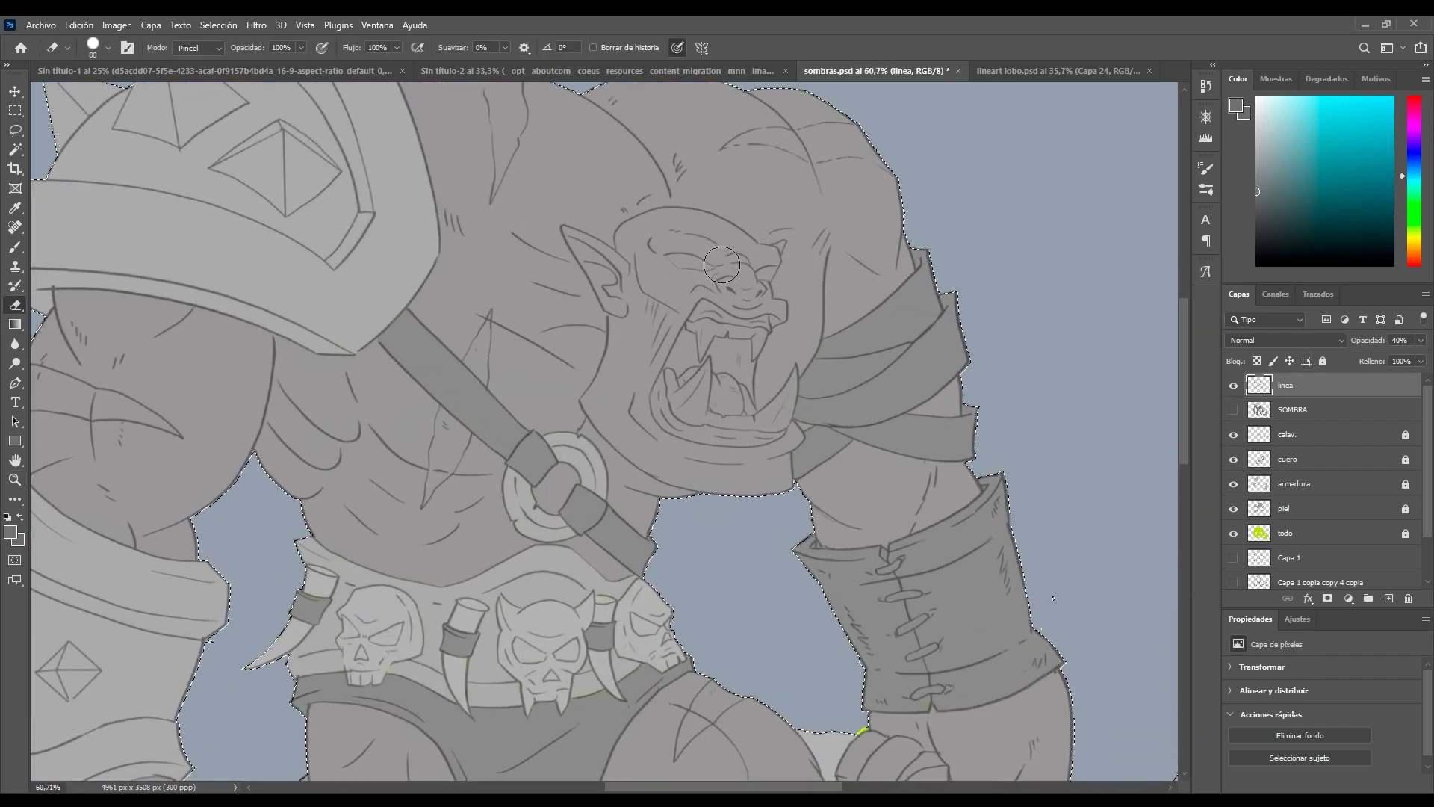
pyautogui.press('z')
pyautogui.moveTo(700, 633); pyautogui.dragTo(682, 627)
pyautogui.press('e')
pyautogui.moveTo(1365, 346); pyautogui.dragTo(1351, 333)
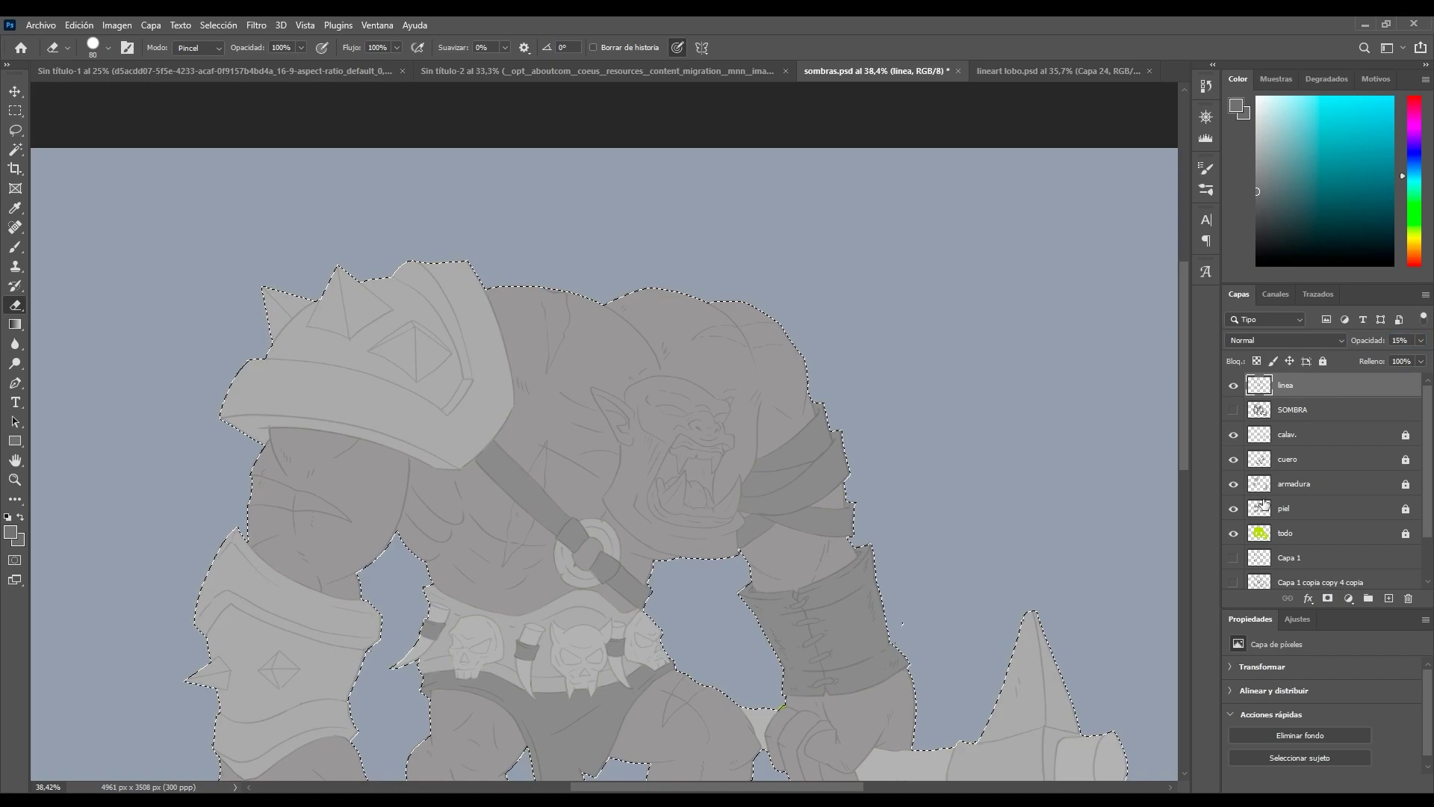
# - Add a new layer directly above SOMBRA and rename it s
pyautogui.press('z')
pyautogui.moveTo(528, 496); pyautogui.dragTo(539, 497)
pyautogui.press('e')
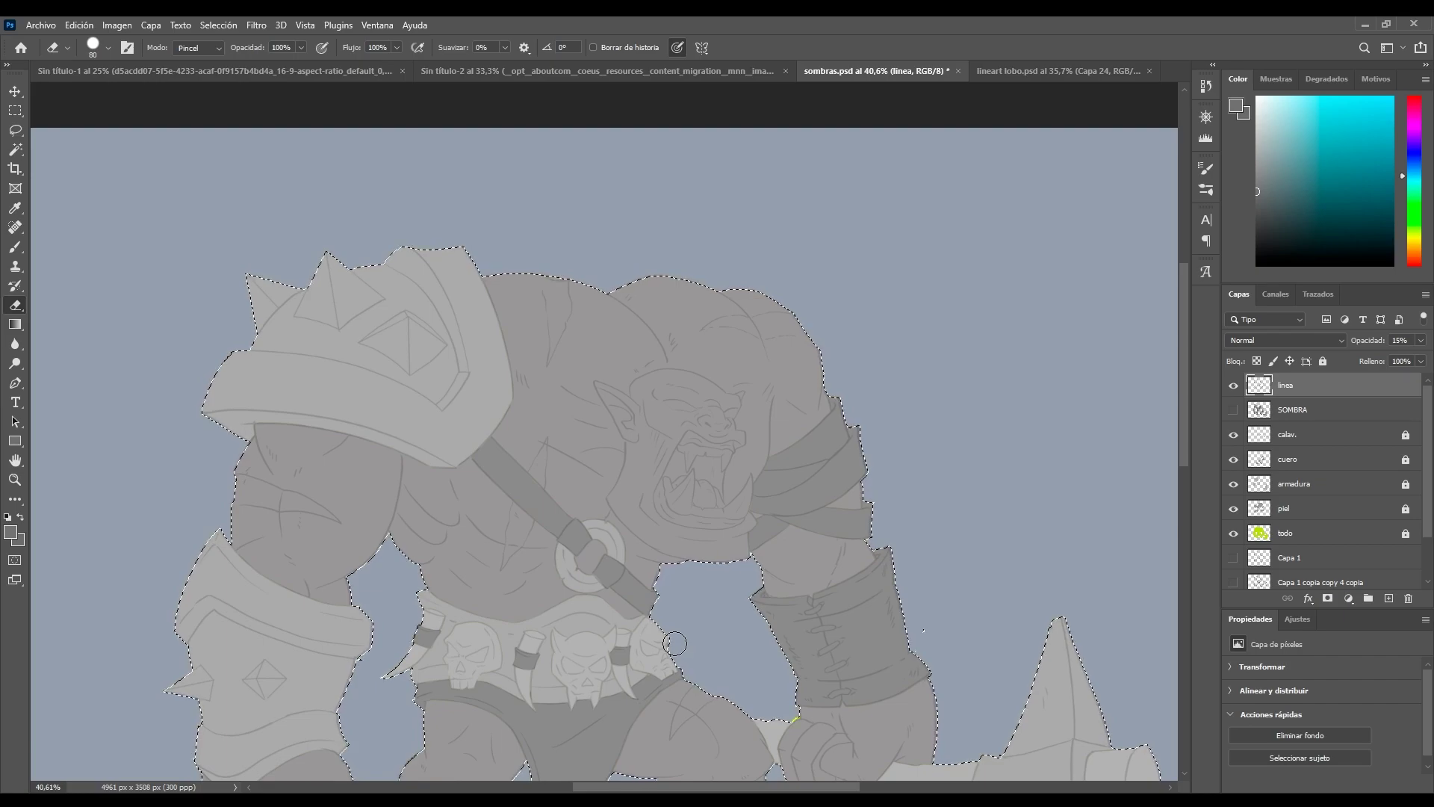
pyautogui.click(1303, 434)
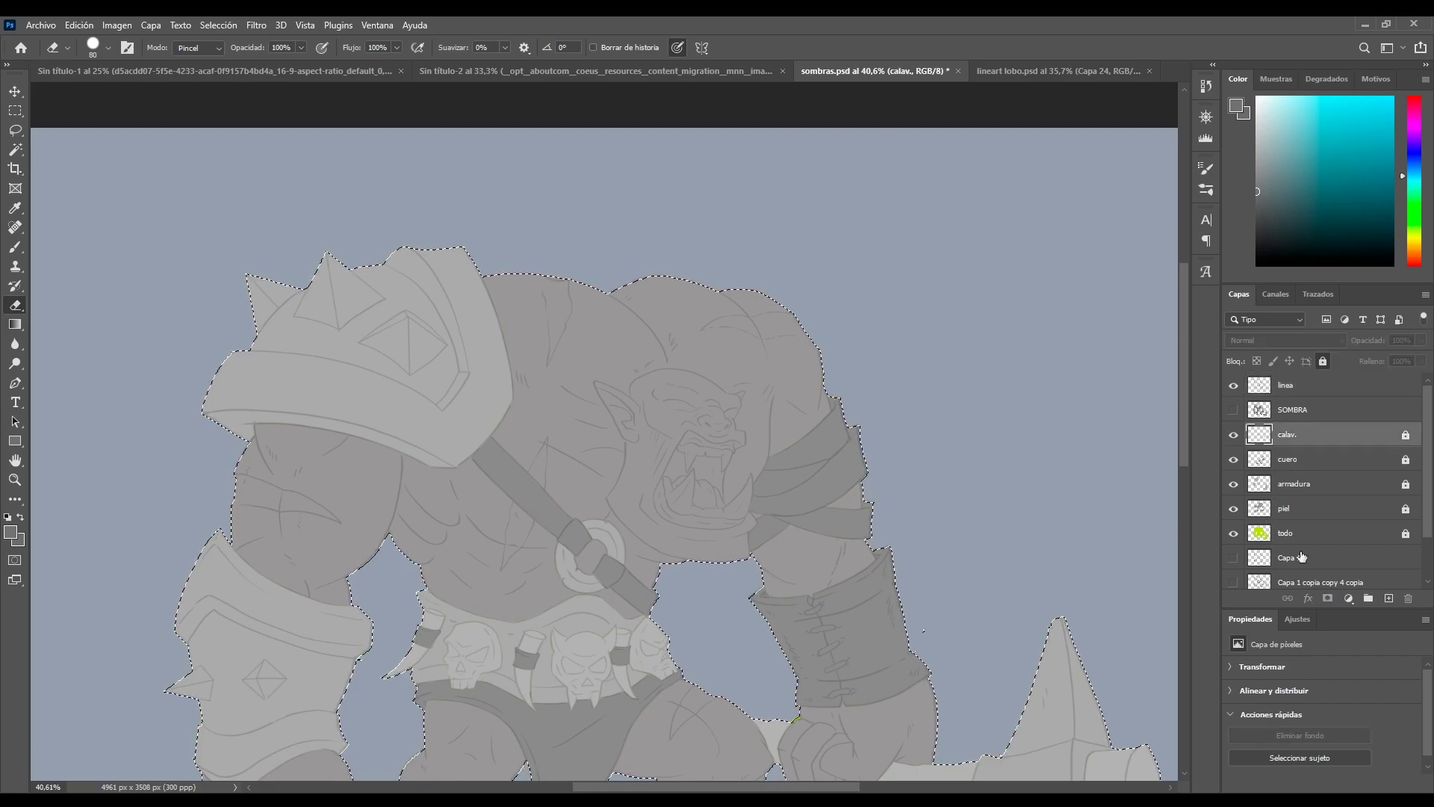
pyautogui.click(1302, 410)
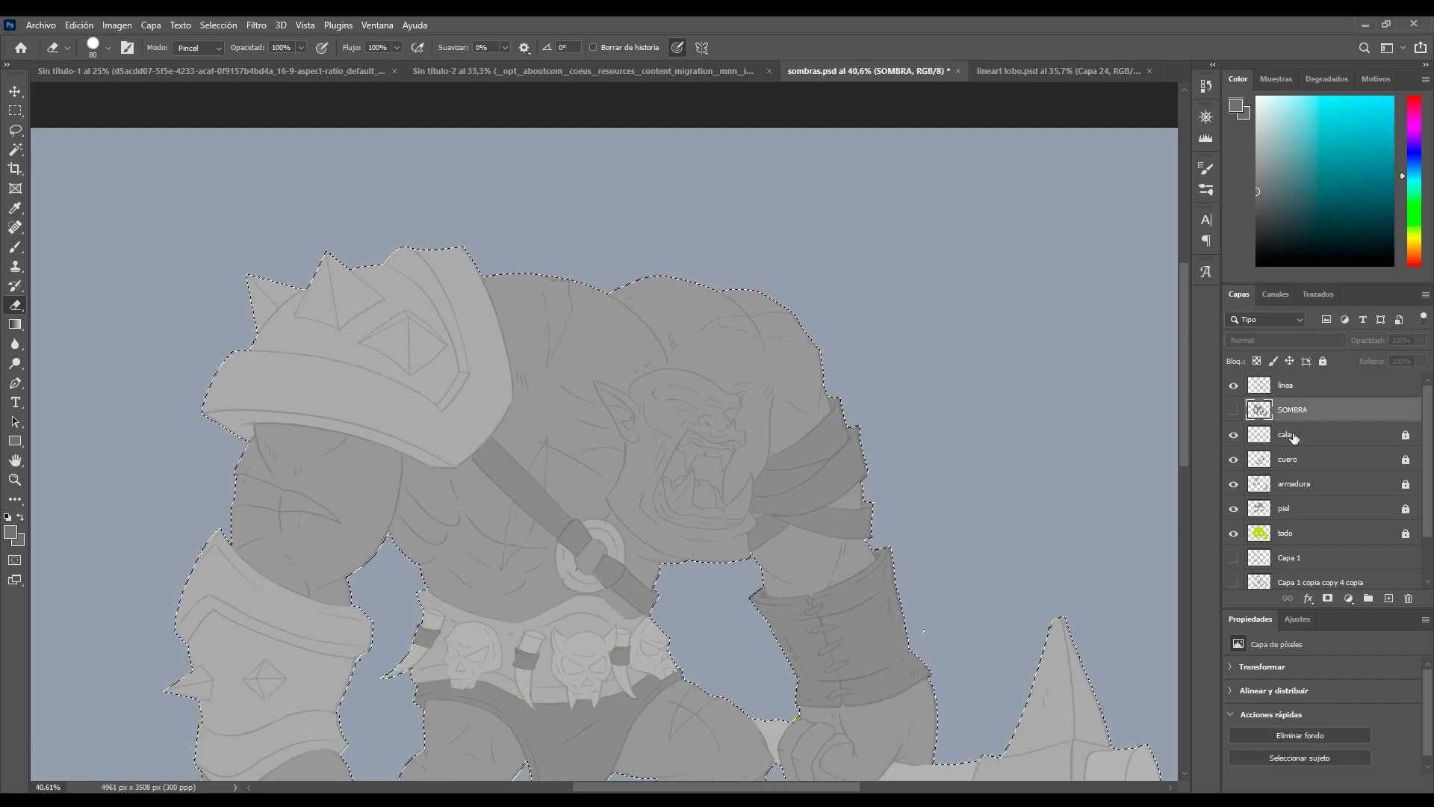
pyautogui.hotkey('ctrl', 'shift', 'alt', 'n')
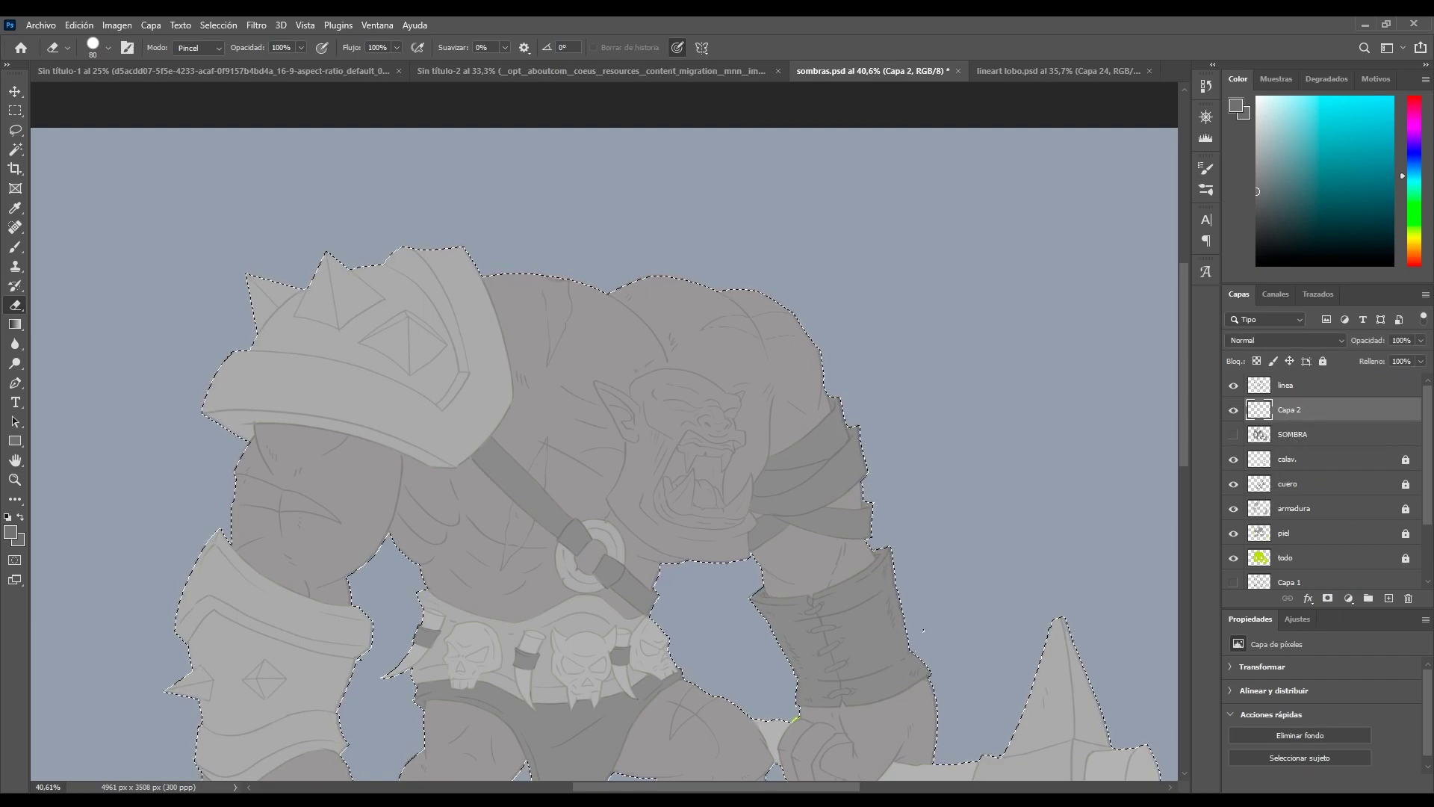
pyautogui.doubleClick(1289, 411)
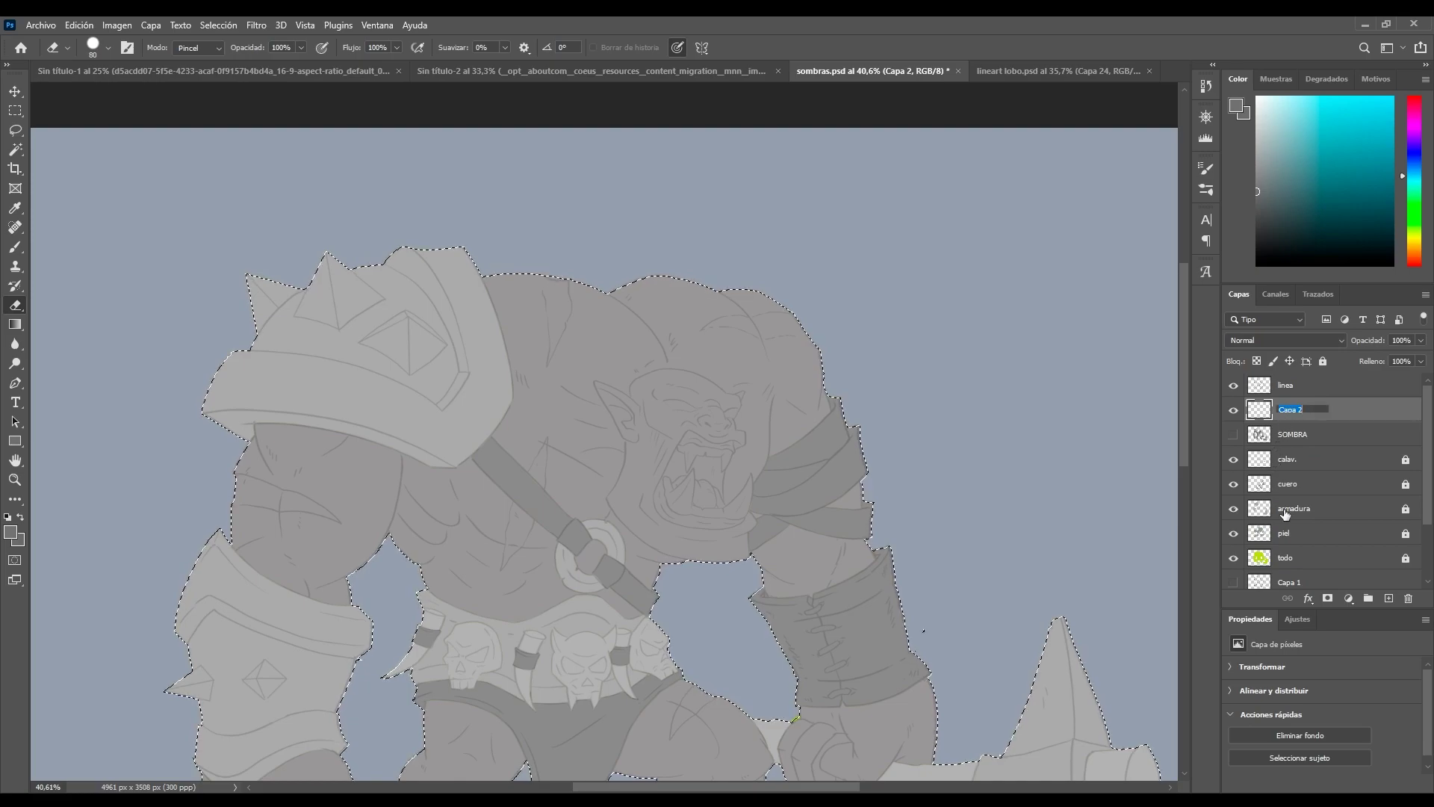
pyautogui.write('s')
pyautogui.press('Return')
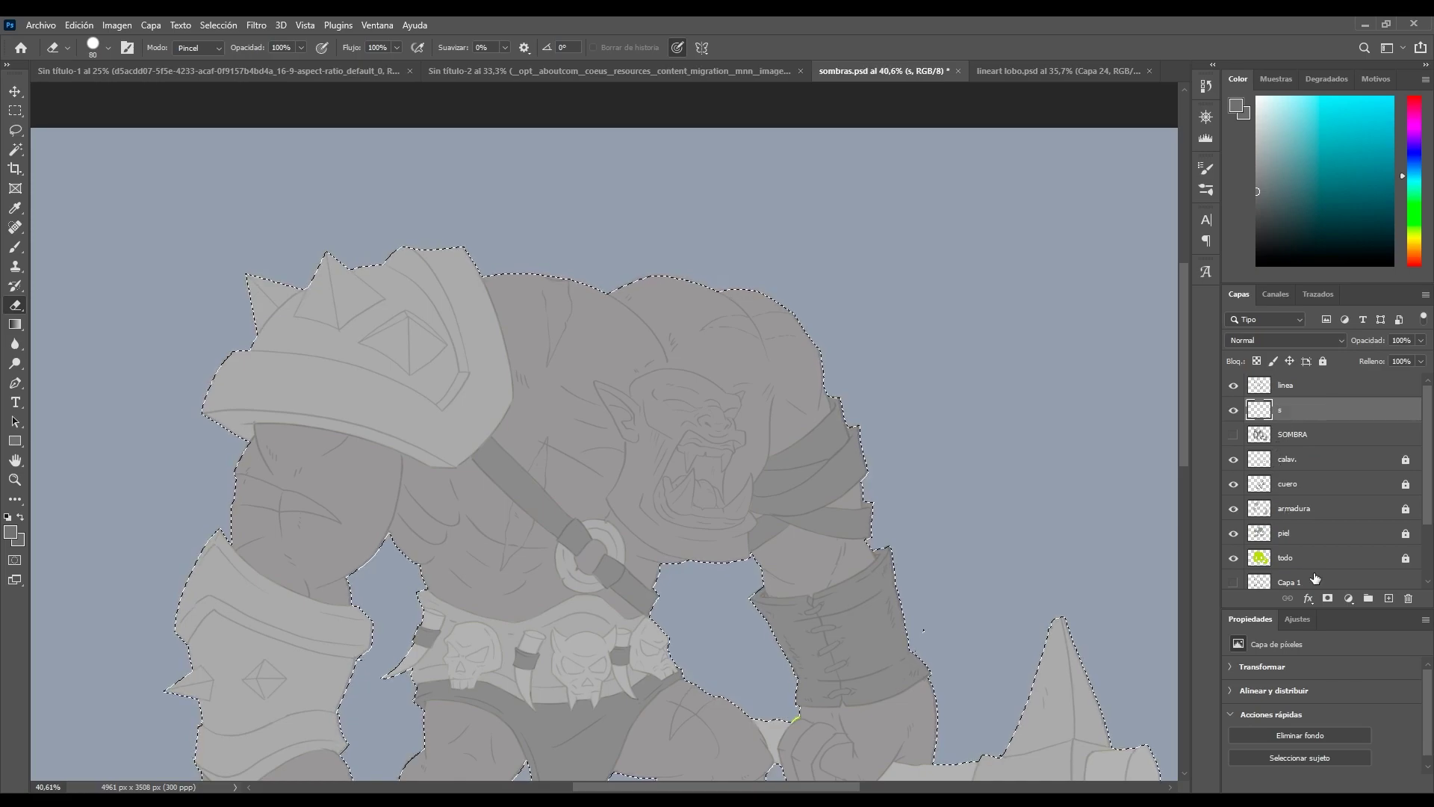
# - Switch to the Brush and sample the greys of the skin, shoulder armour and leather bracer
pyautogui.press('z')
pyautogui.keyDown('alt'); pyautogui.click(753, 594); pyautogui.keyUp('alt')
pyautogui.keyDown('alt'); pyautogui.click(672, 560); pyautogui.keyUp('alt')
pyautogui.press('e')
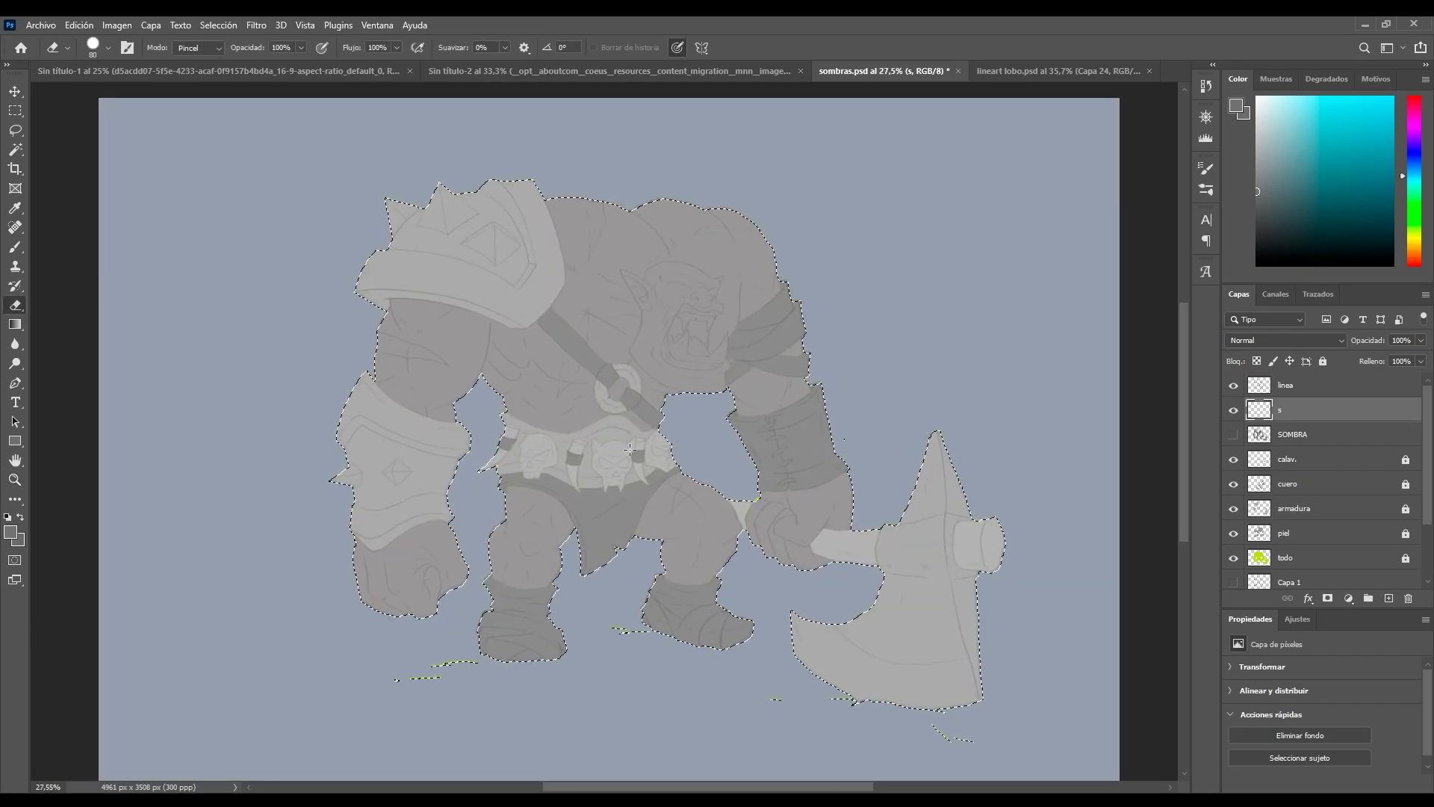
pyautogui.press('b')
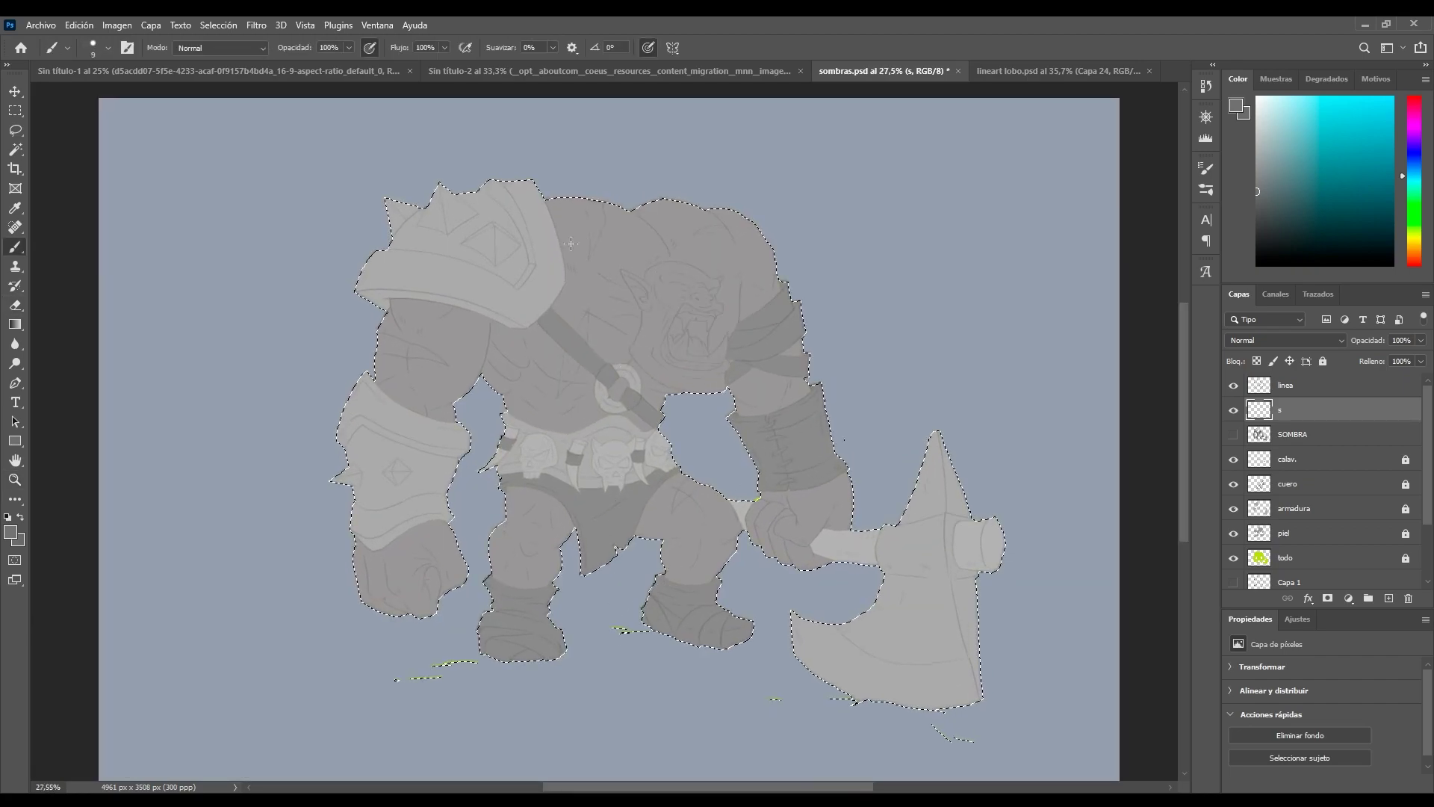
pyautogui.keyDown('alt'); pyautogui.click(805, 442); pyautogui.keyUp('alt')
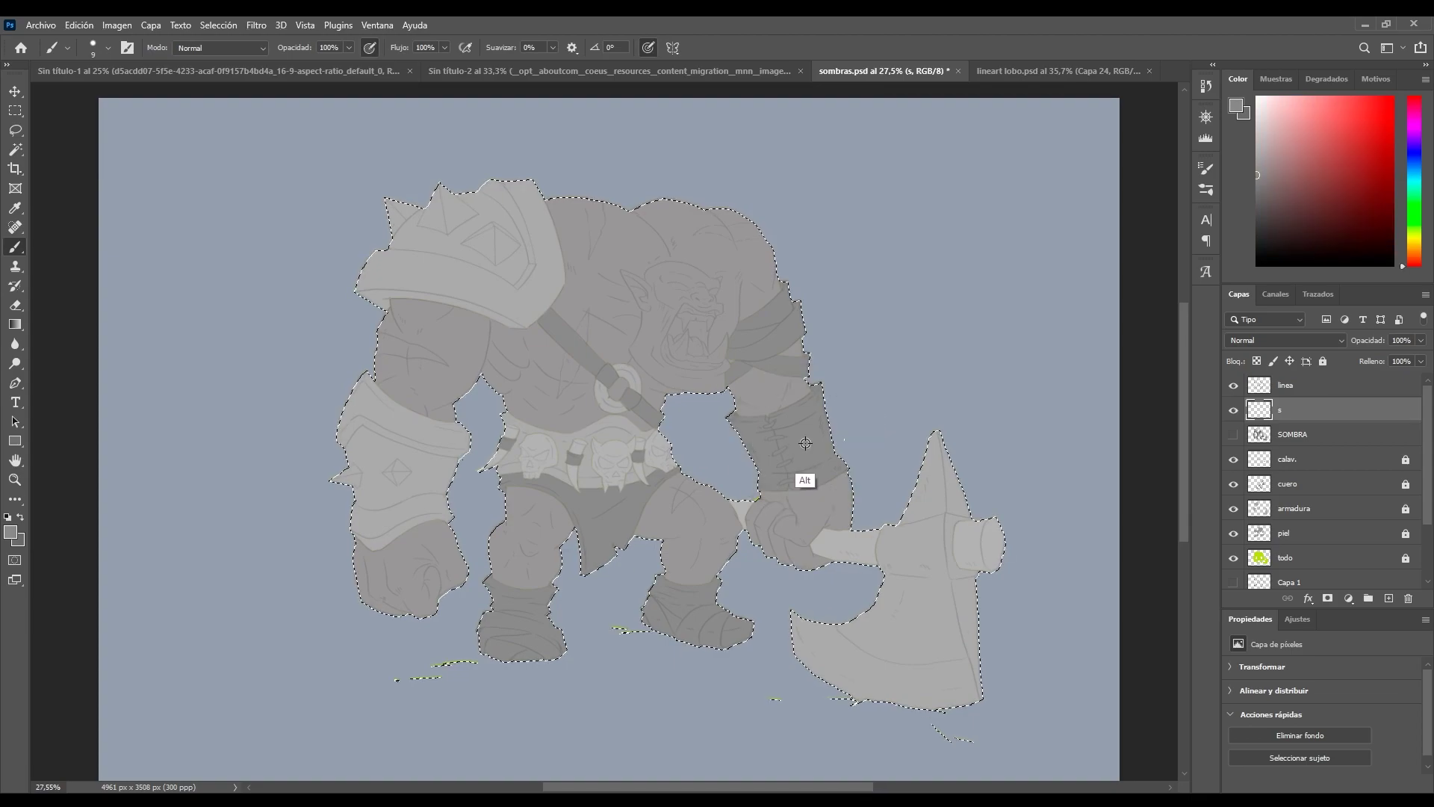
pyautogui.keyDown('alt'); pyautogui.click(755, 277); pyautogui.keyUp('alt')
pyautogui.keyDown('alt'); pyautogui.click(542, 239); pyautogui.keyUp('alt')
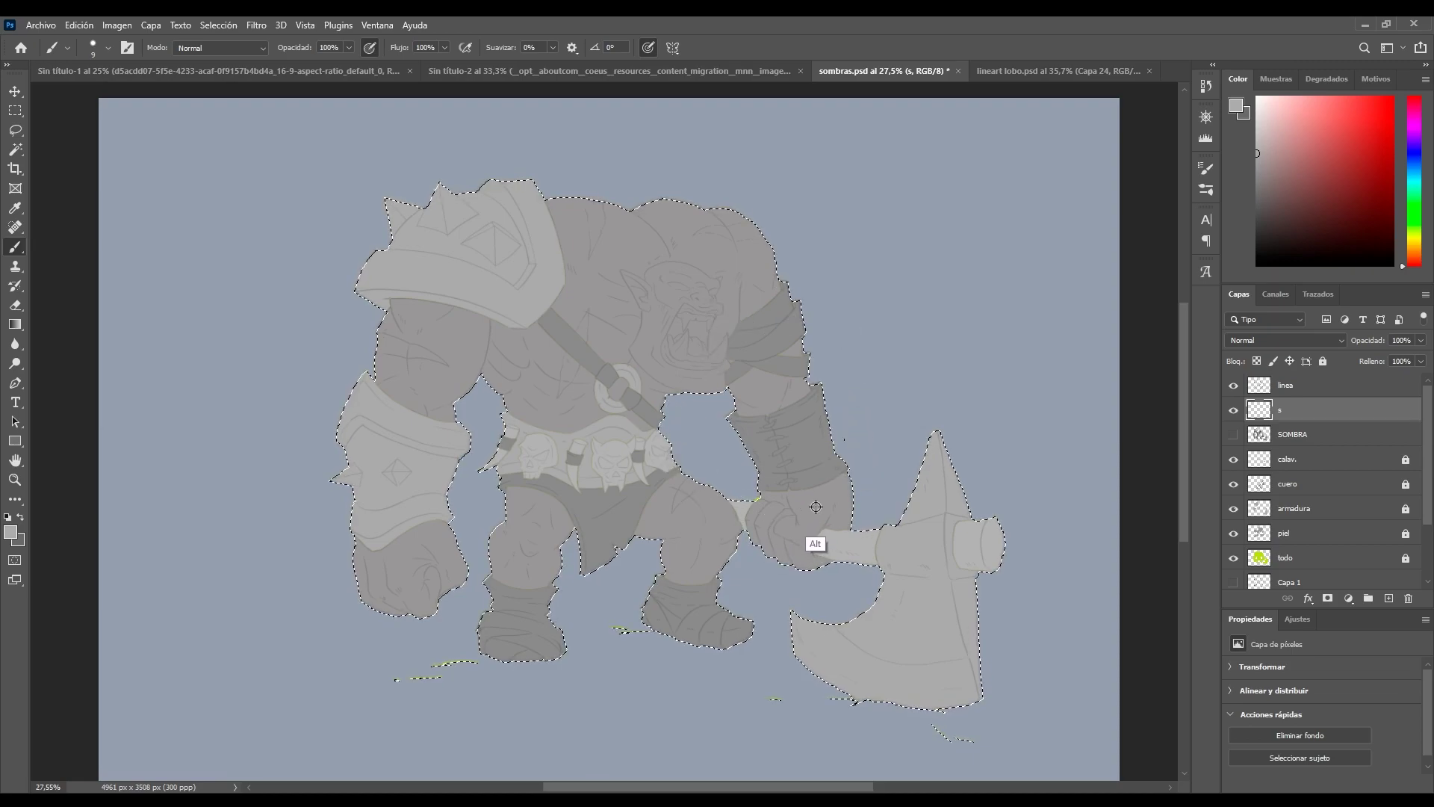
pyautogui.keyDown('alt'); pyautogui.click(811, 441); pyautogui.keyUp('alt')
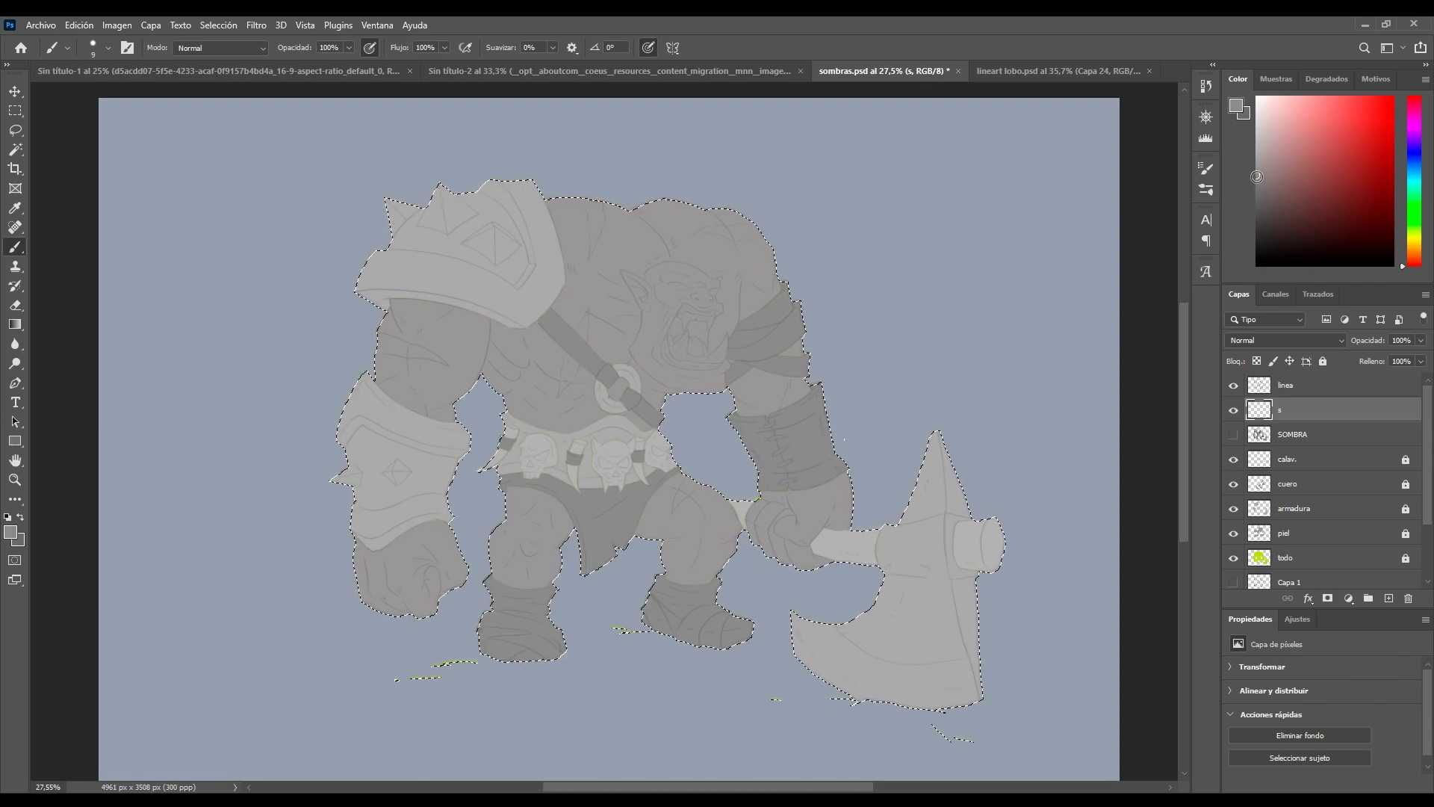
# - Enlarge the colour field and choose a dark neutral grey as the shadow colour
pyautogui.moveTo(1256, 182); pyautogui.dragTo(1257, 204)
pyautogui.moveTo(1300, 287); pyautogui.dragTo(1307, 475)
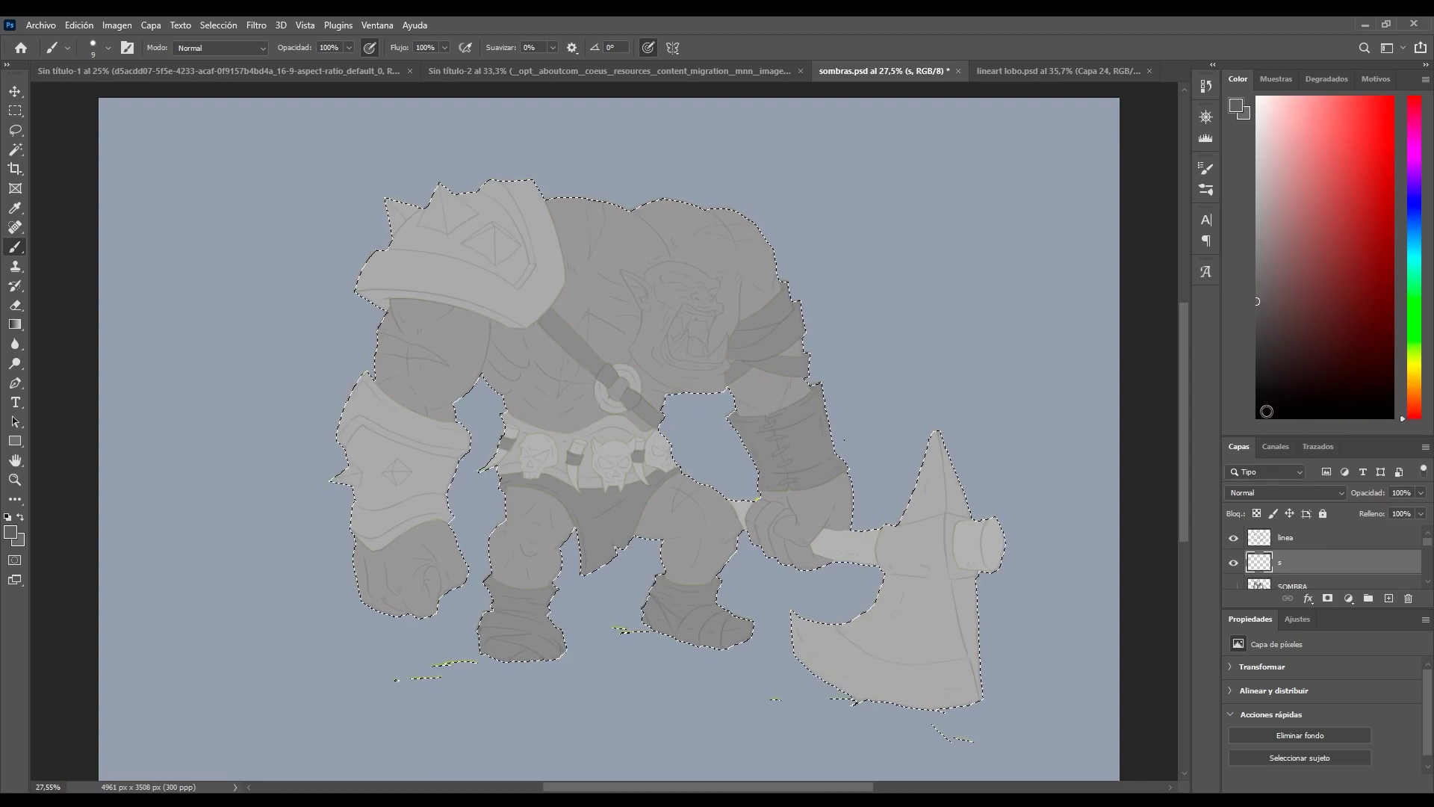
pyautogui.moveTo(1307, 434); pyautogui.dragTo(1301, 418)
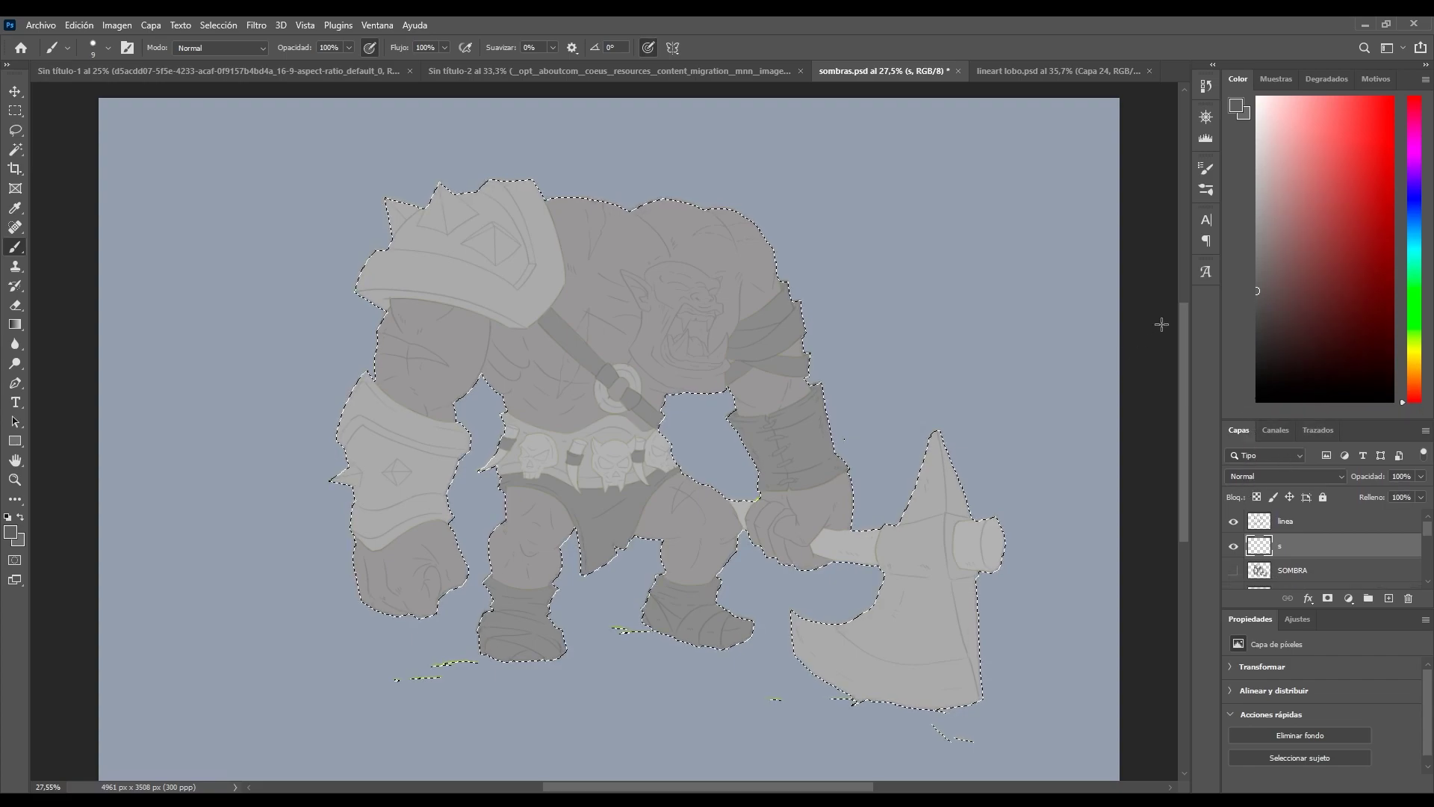
pyautogui.moveTo(1258, 312); pyautogui.dragTo(1240, 313)
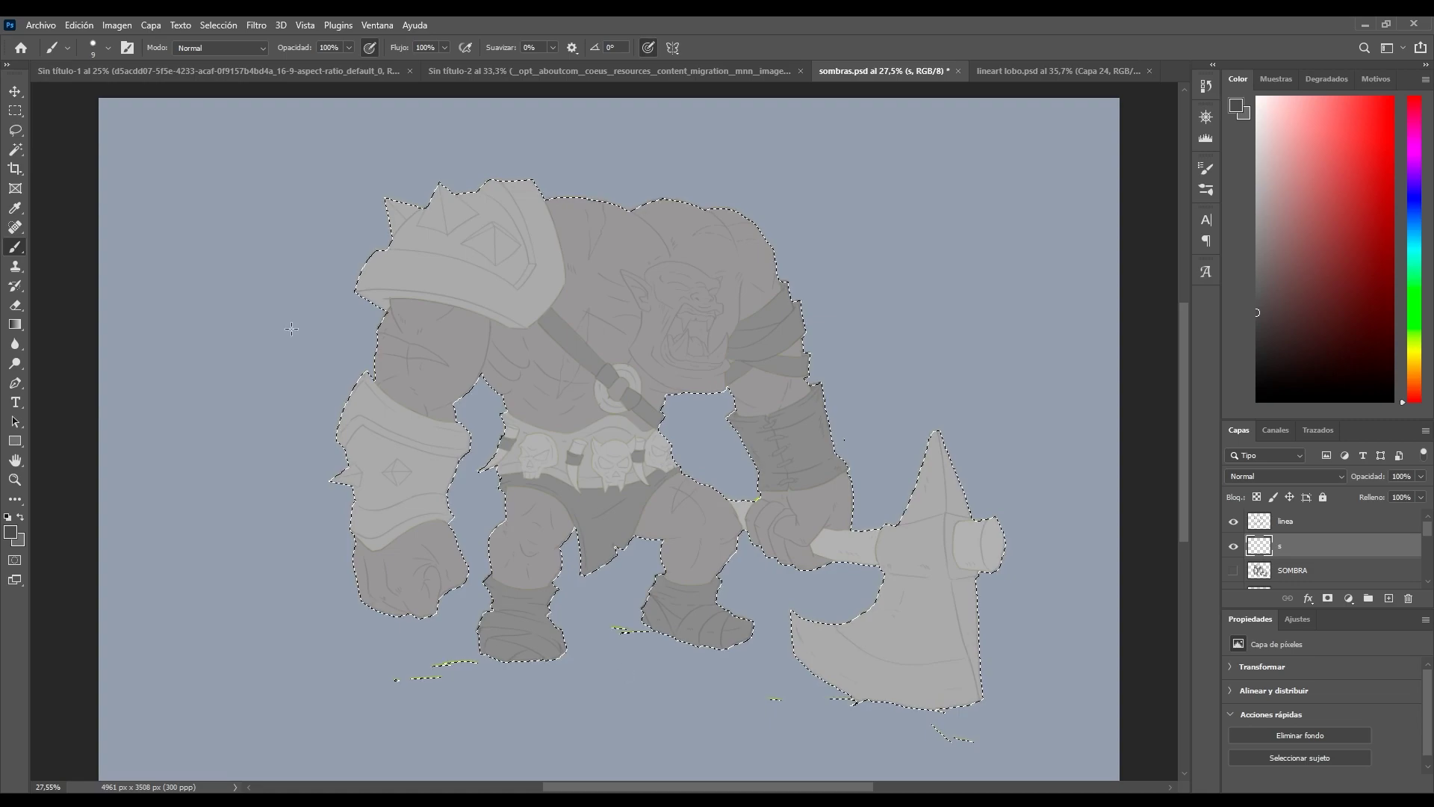
# - Choose the Circular difuso brush preset and enlarge it to 800 px
pyautogui.click(108, 51)
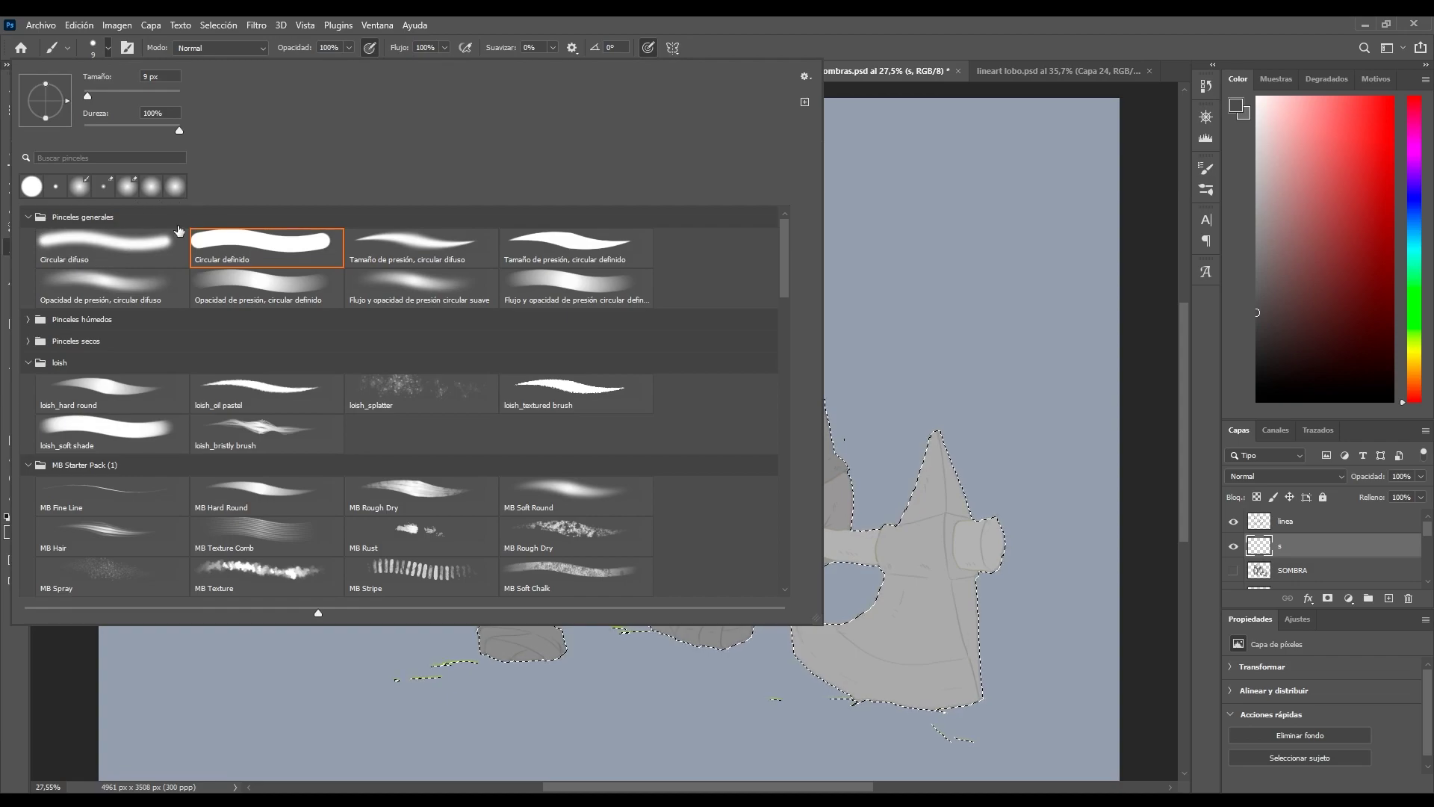
pyautogui.click(126, 249)
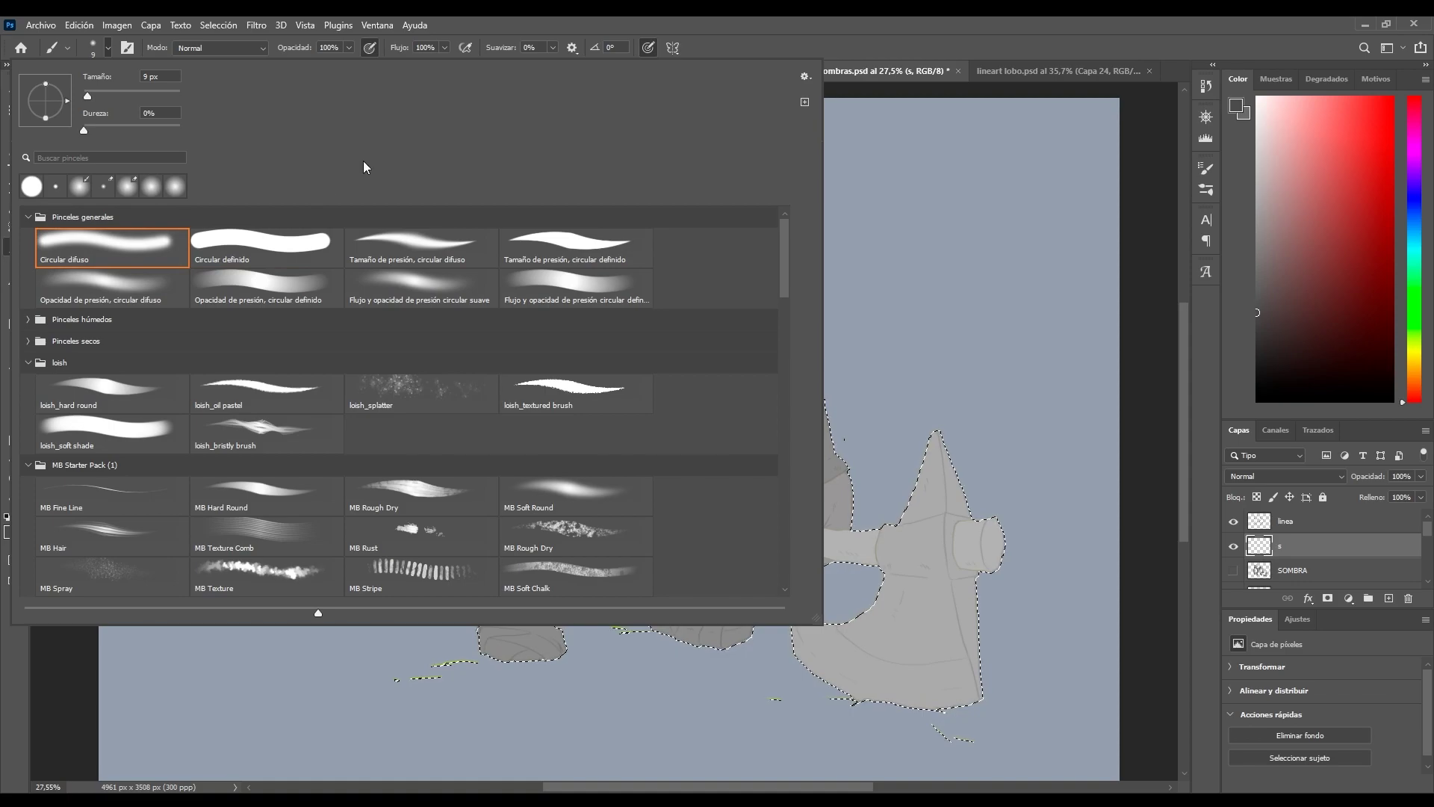
pyautogui.click(504, 29)
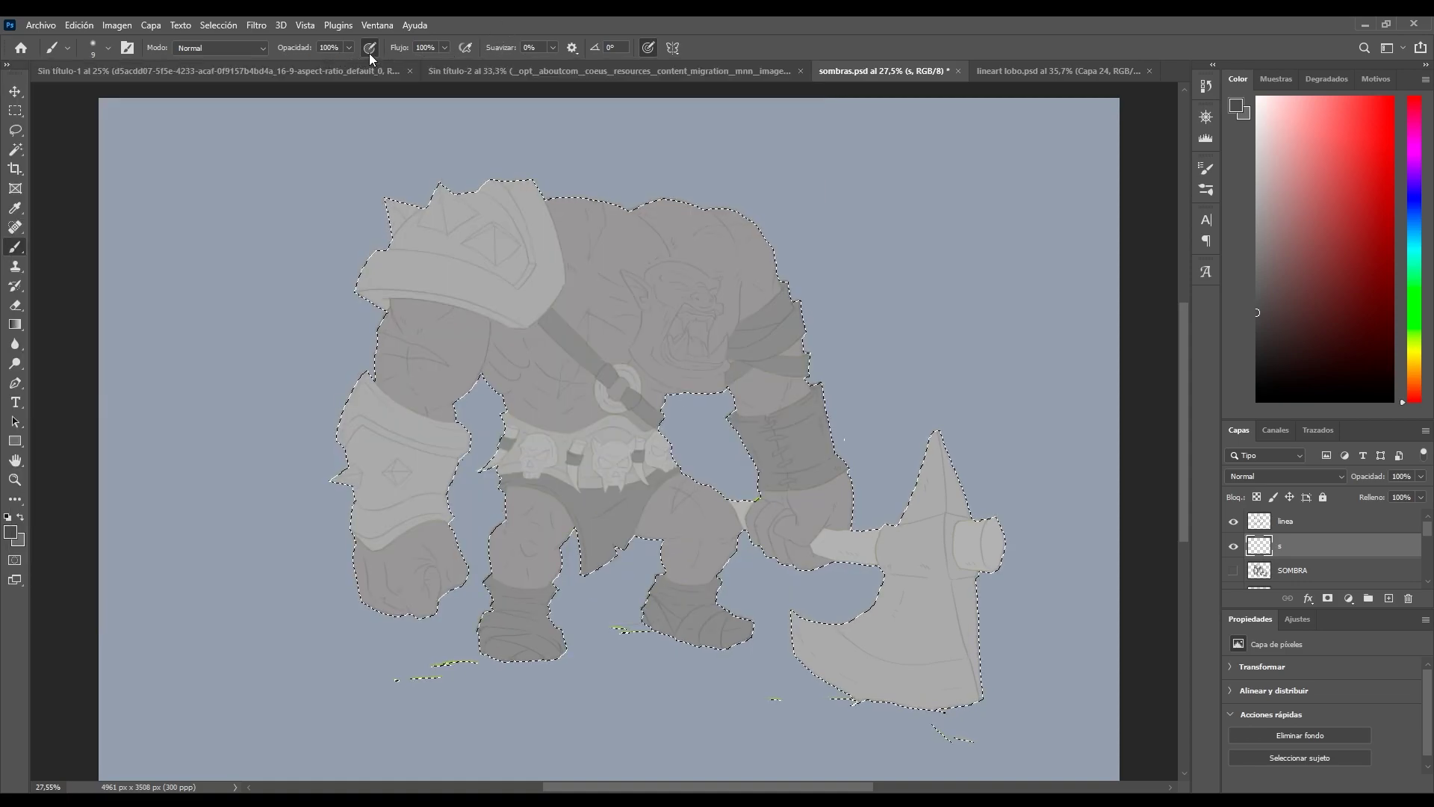
pyautogui.click(648, 51)
pyautogui.press(']')
pyautogui.press(']')
pyautogui.press(']')
pyautogui.press(']')
pyautogui.press(']')
pyautogui.press(']')
pyautogui.press(']')
pyautogui.press(']')
pyautogui.press(']')
pyautogui.press(']')
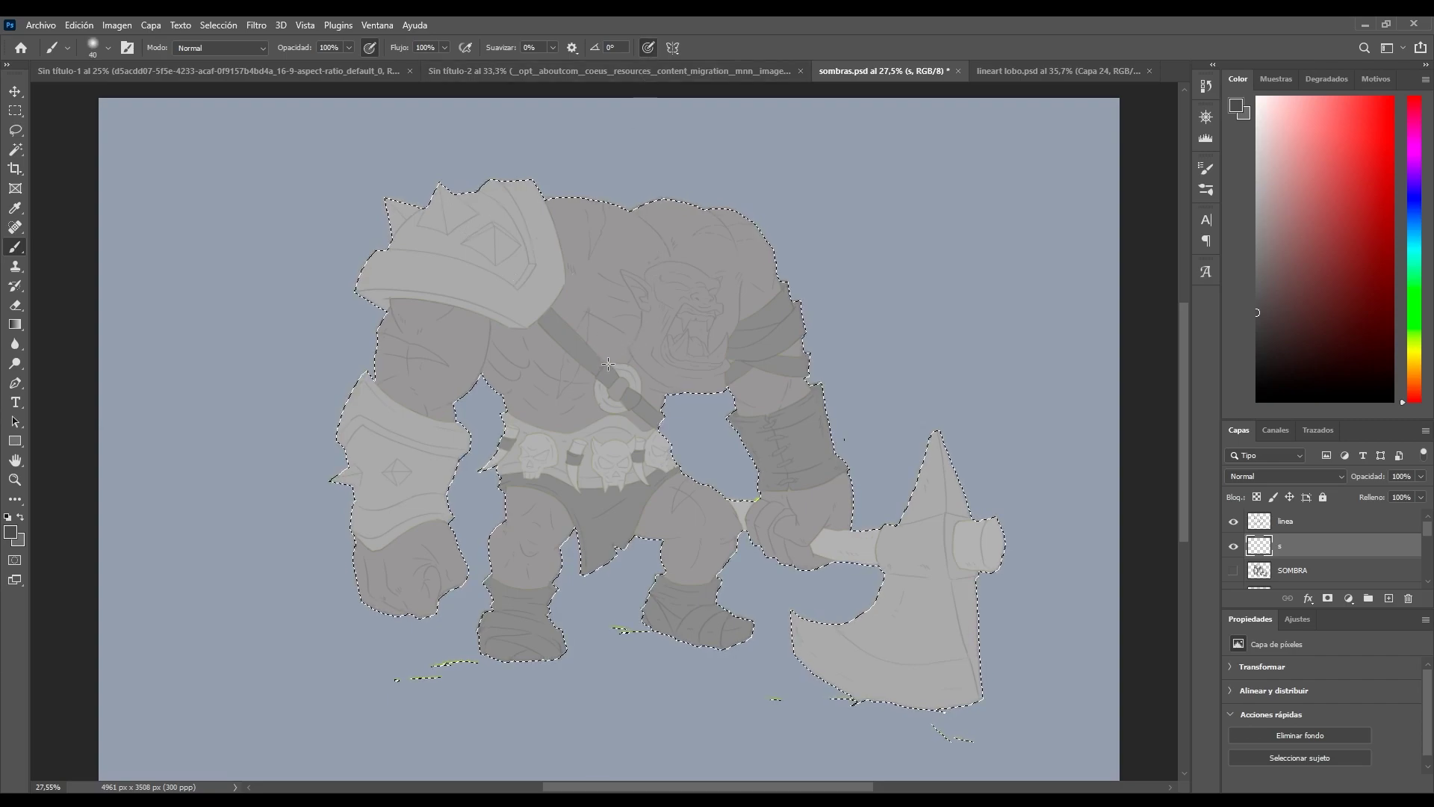
pyautogui.press(']')
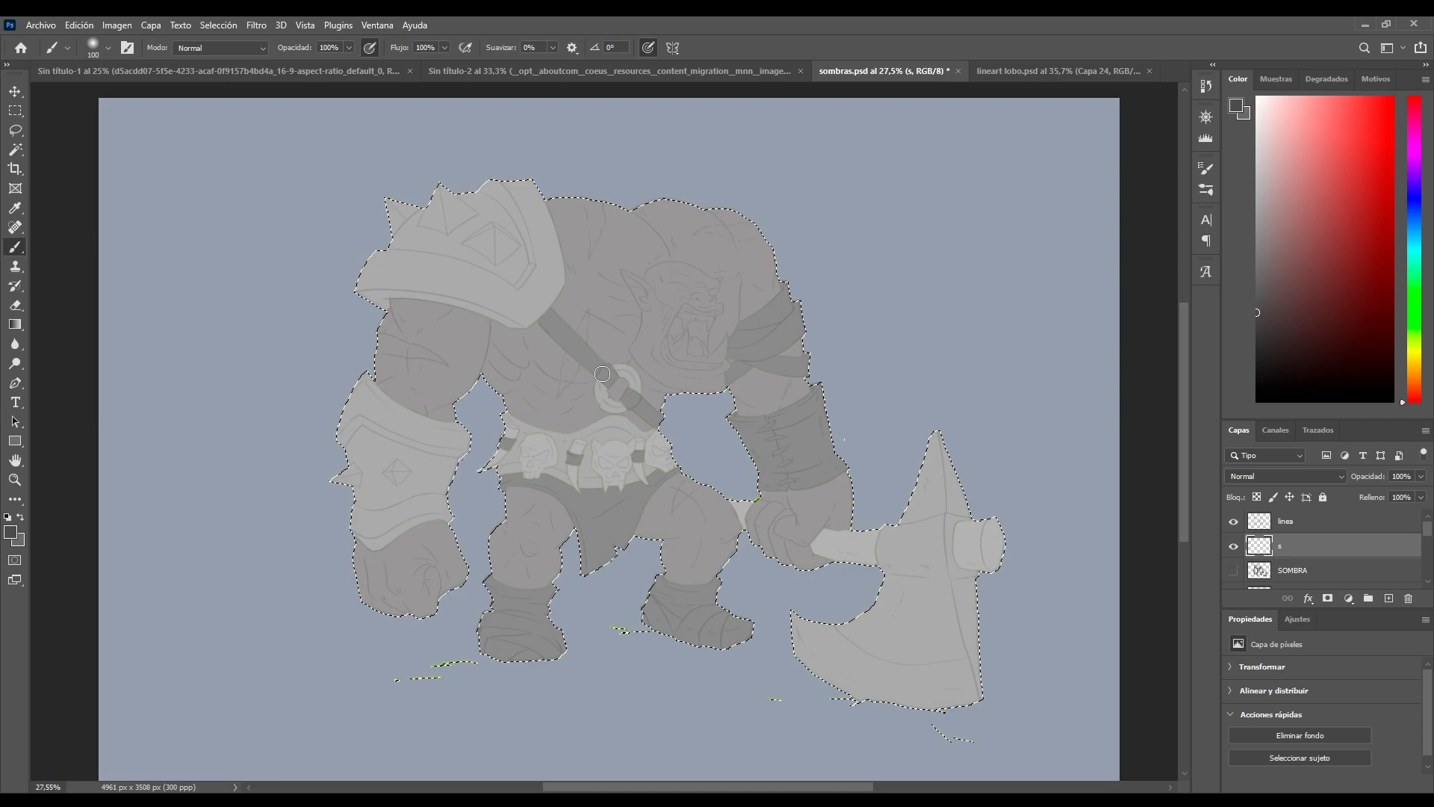
pyautogui.press('[')
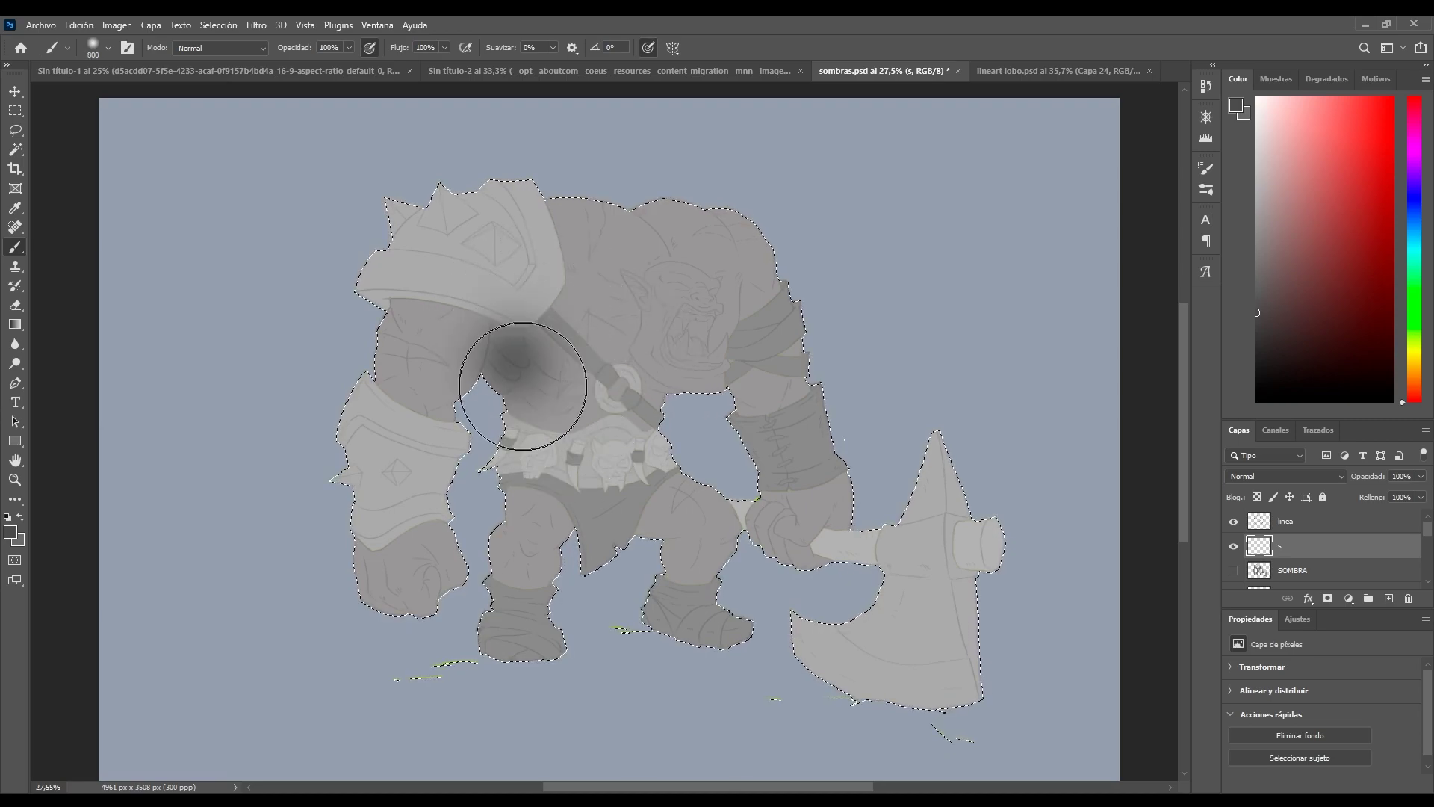
# - Try a soft dark shadow over the torso and belt, and undo it
pyautogui.moveTo(520, 380); pyautogui.dragTo(515, 363)
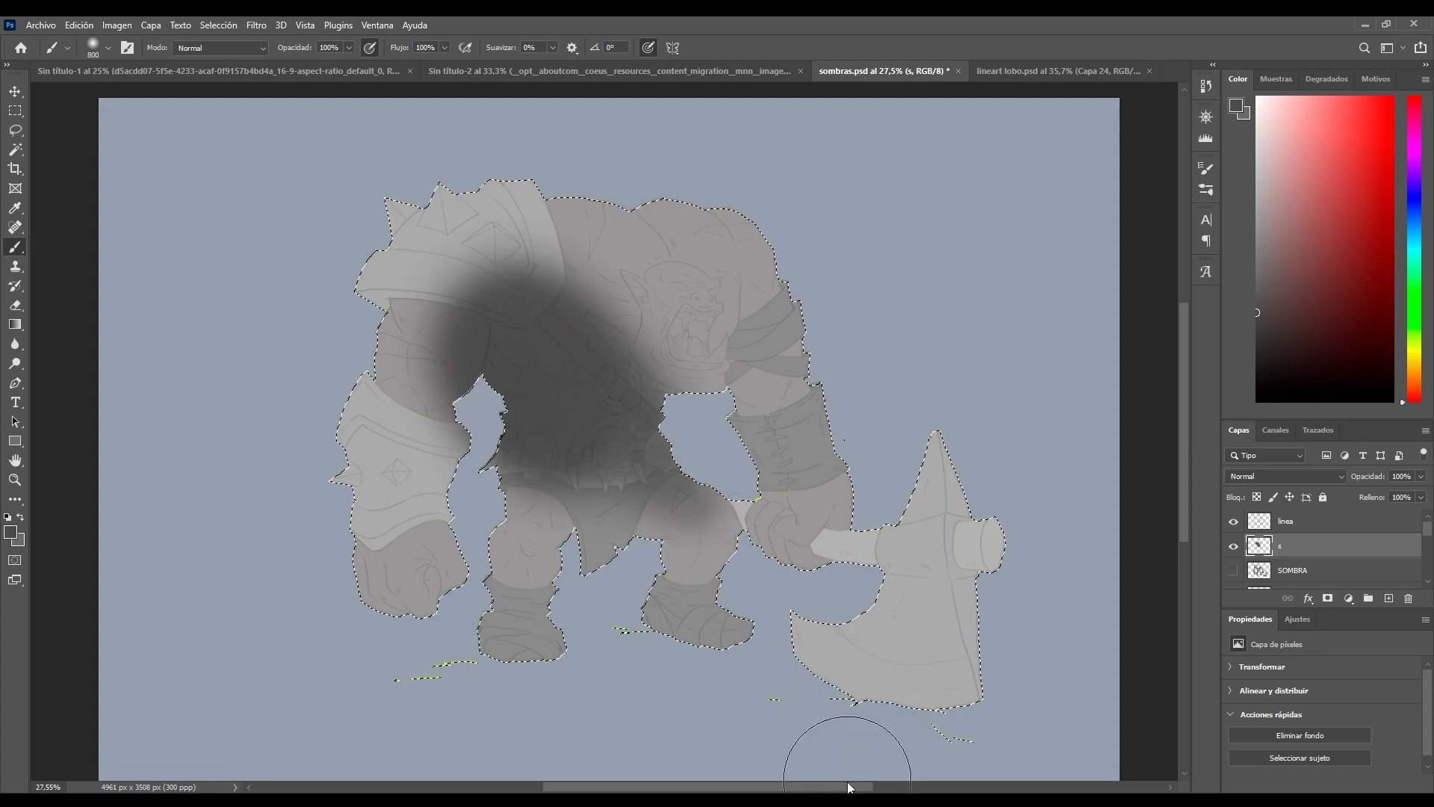
pyautogui.hotkey('ctrl', 'z')
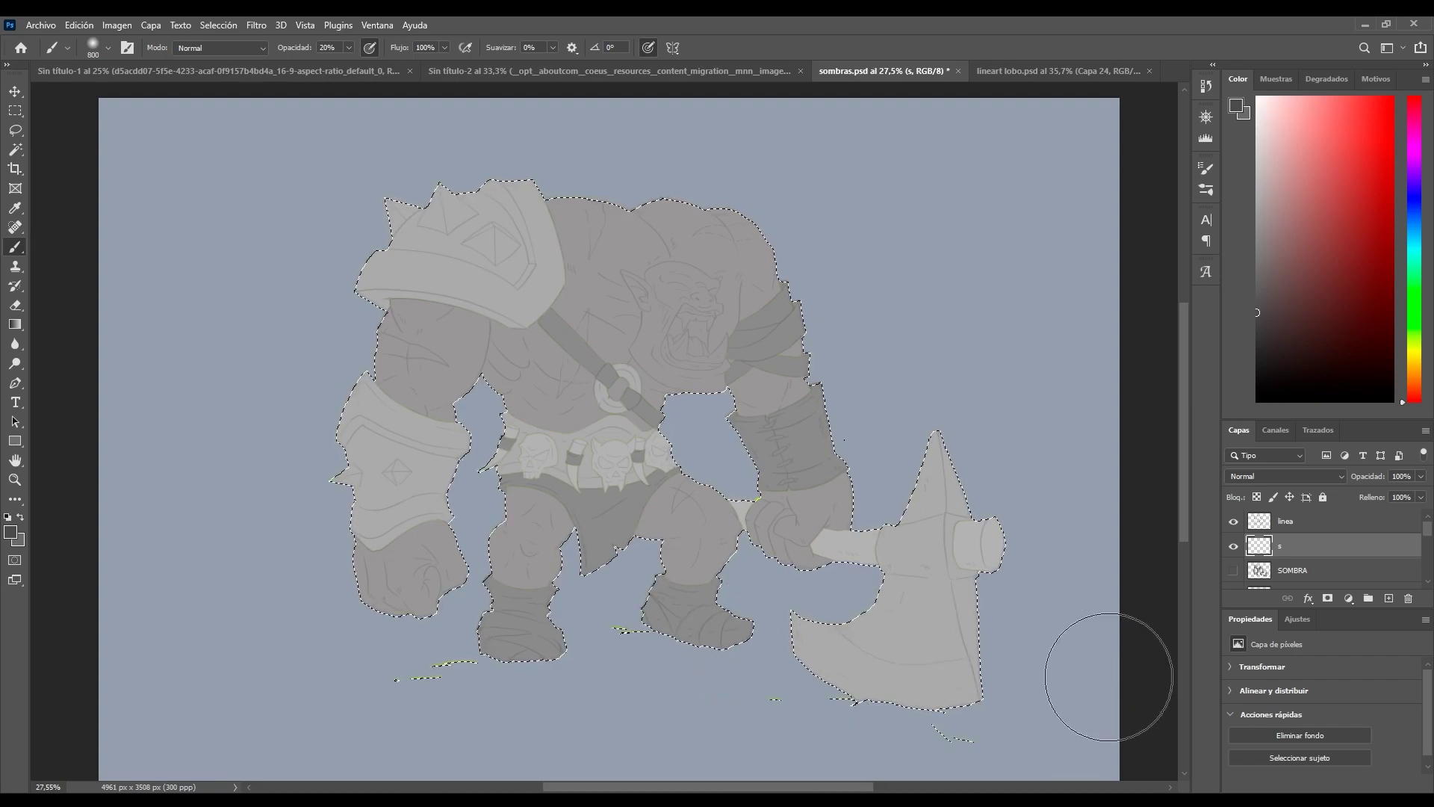
# - Add a new empty layer above s and clear the character selection
pyautogui.hotkey('ctrl', 'shift', 'alt', 'n')
pyautogui.hotkey('ctrl', 'd')
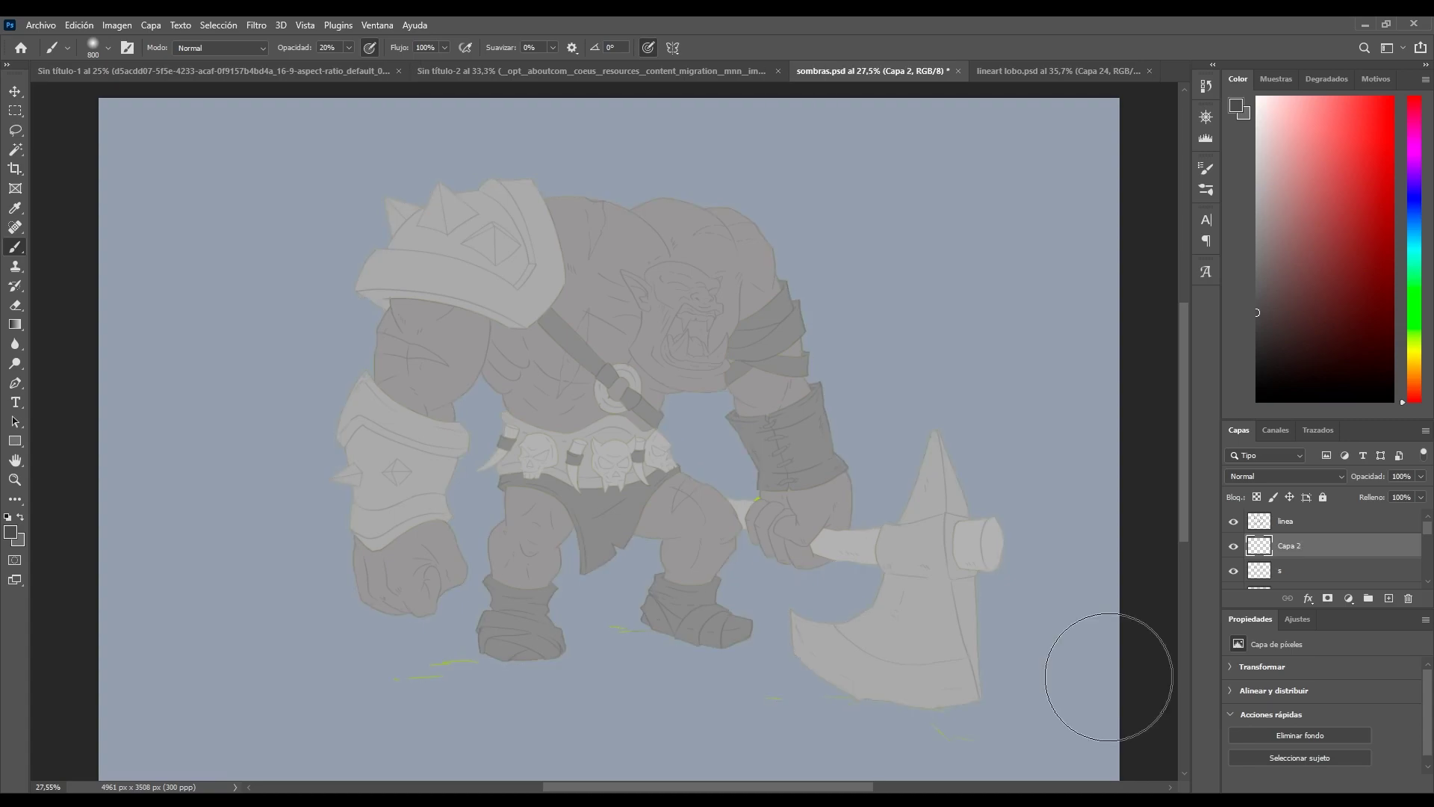
# - Close the Propiedades and Ajustes tab group to give the layer list more room
pyautogui.click(1425, 619)
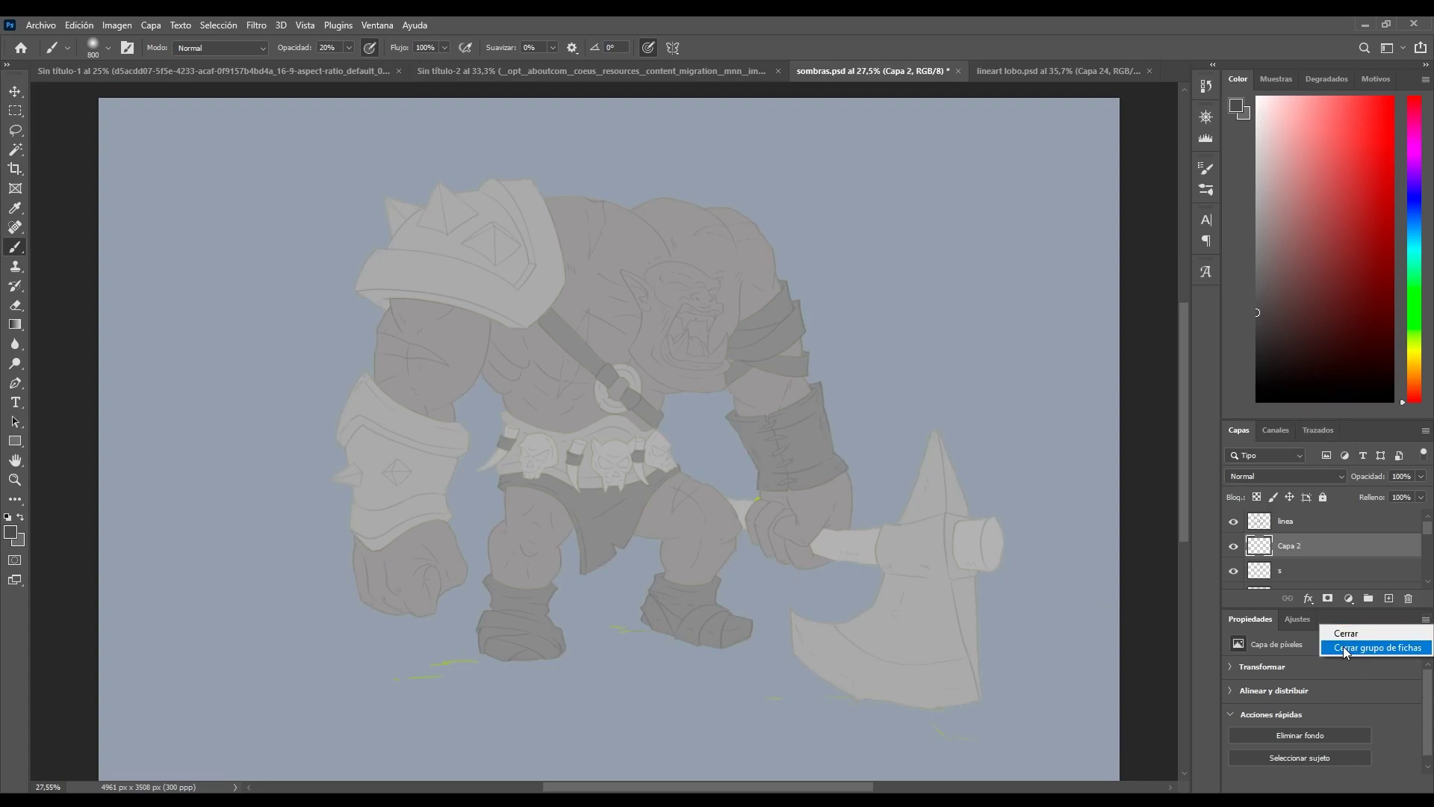
pyautogui.click(1374, 647)
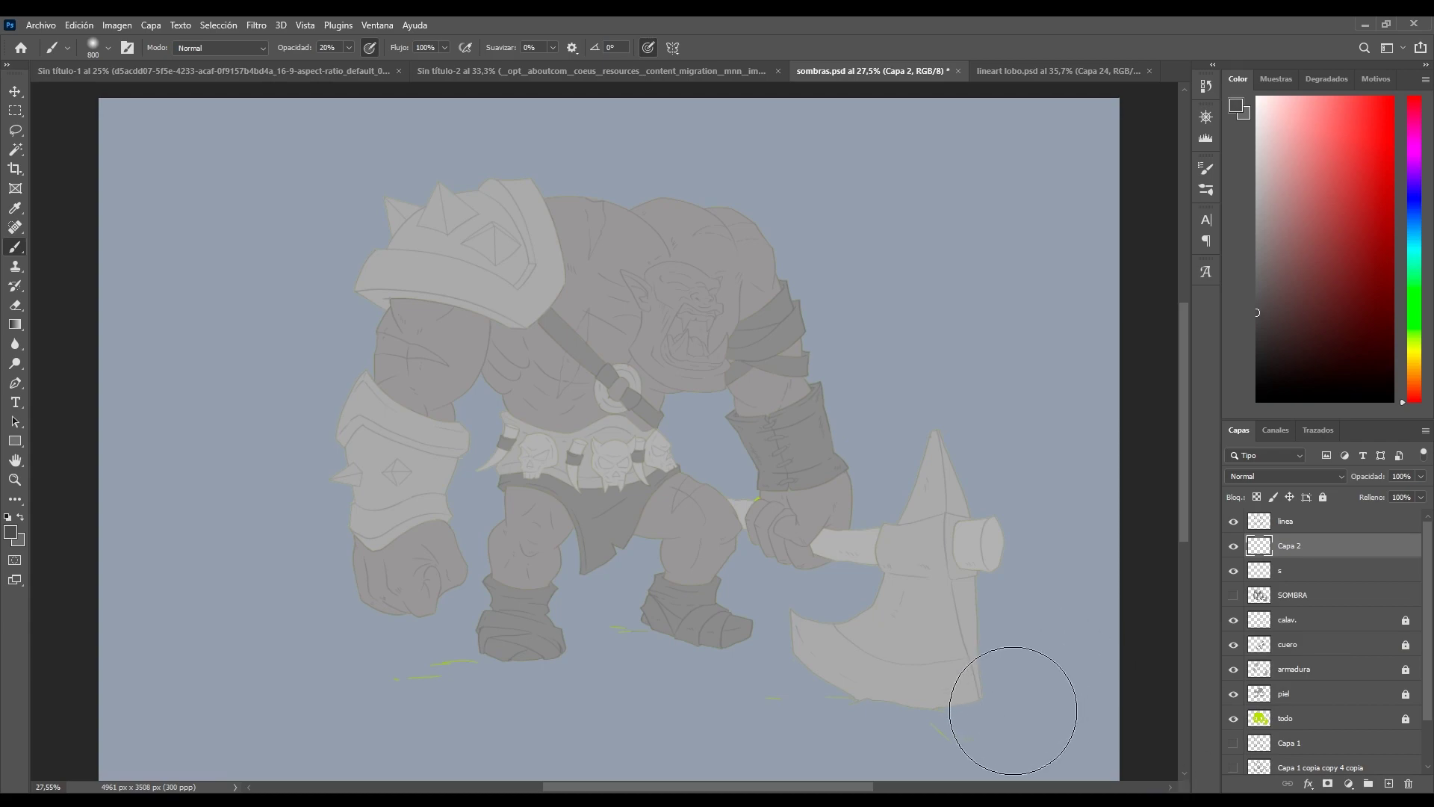
# - Draw a yellow arrow beside the character's upper body pointing diagonally down toward it, using a 90 px brush at 100% opacity
pyautogui.click(1411, 357)
pyautogui.click(1379, 129)
pyautogui.press('[')
pyautogui.press('[')
pyautogui.press('[')
pyautogui.press('[')
pyautogui.press('[')
pyautogui.press('[')
pyautogui.press('[')
pyautogui.press('[')
pyautogui.press('[')
pyautogui.press('[')
pyautogui.press('[')
pyautogui.press('[')
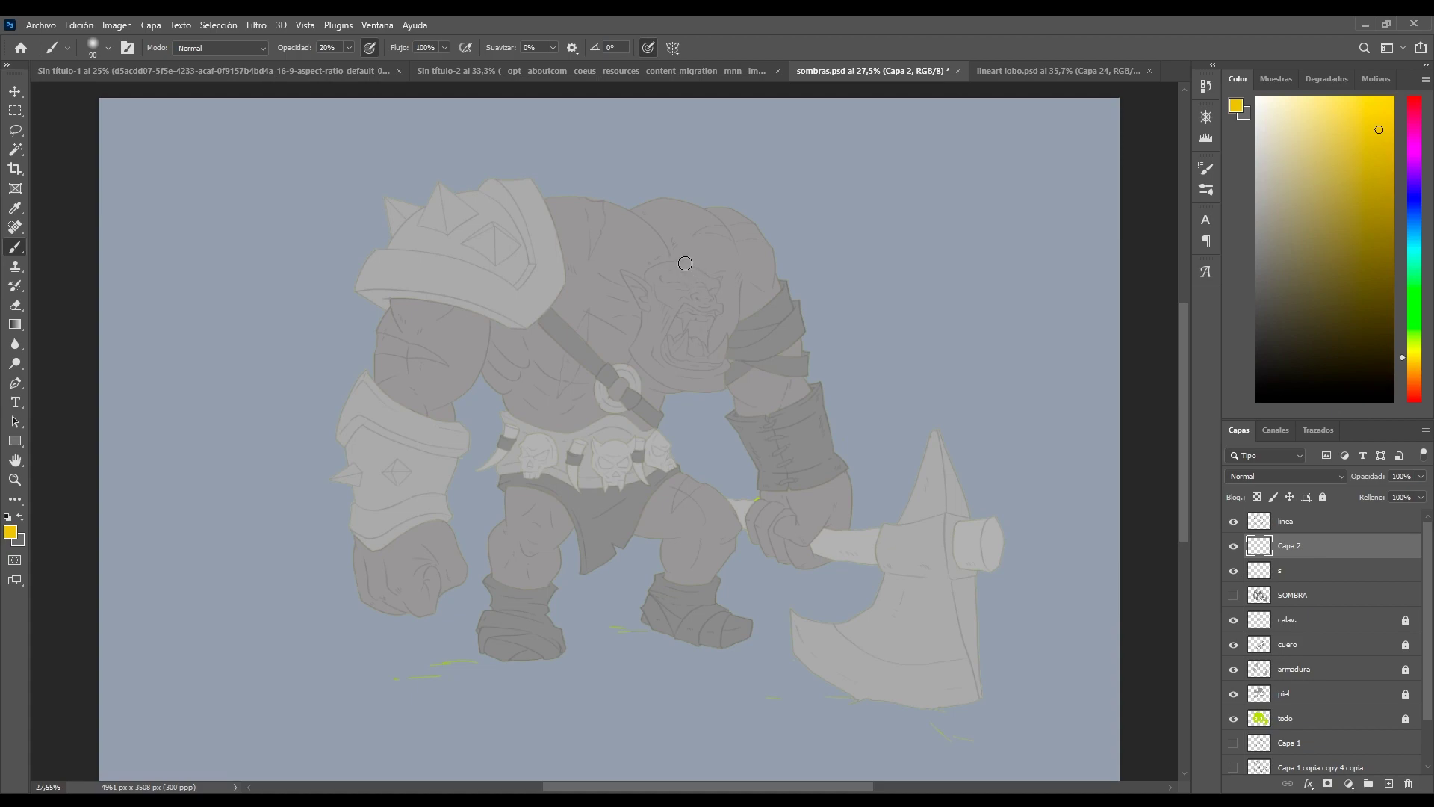
pyautogui.moveTo(945, 149)
pyautogui.mouseDown()
pyautogui.moveTo(883, 182)
pyautogui.moveTo(864, 229)
pyautogui.moveTo(917, 217)
pyautogui.moveTo(863, 237)
pyautogui.moveTo(930, 218)
pyautogui.moveTo(872, 242)
pyautogui.moveTo(974, 128)
pyautogui.mouseUp()
pyautogui.press('0')
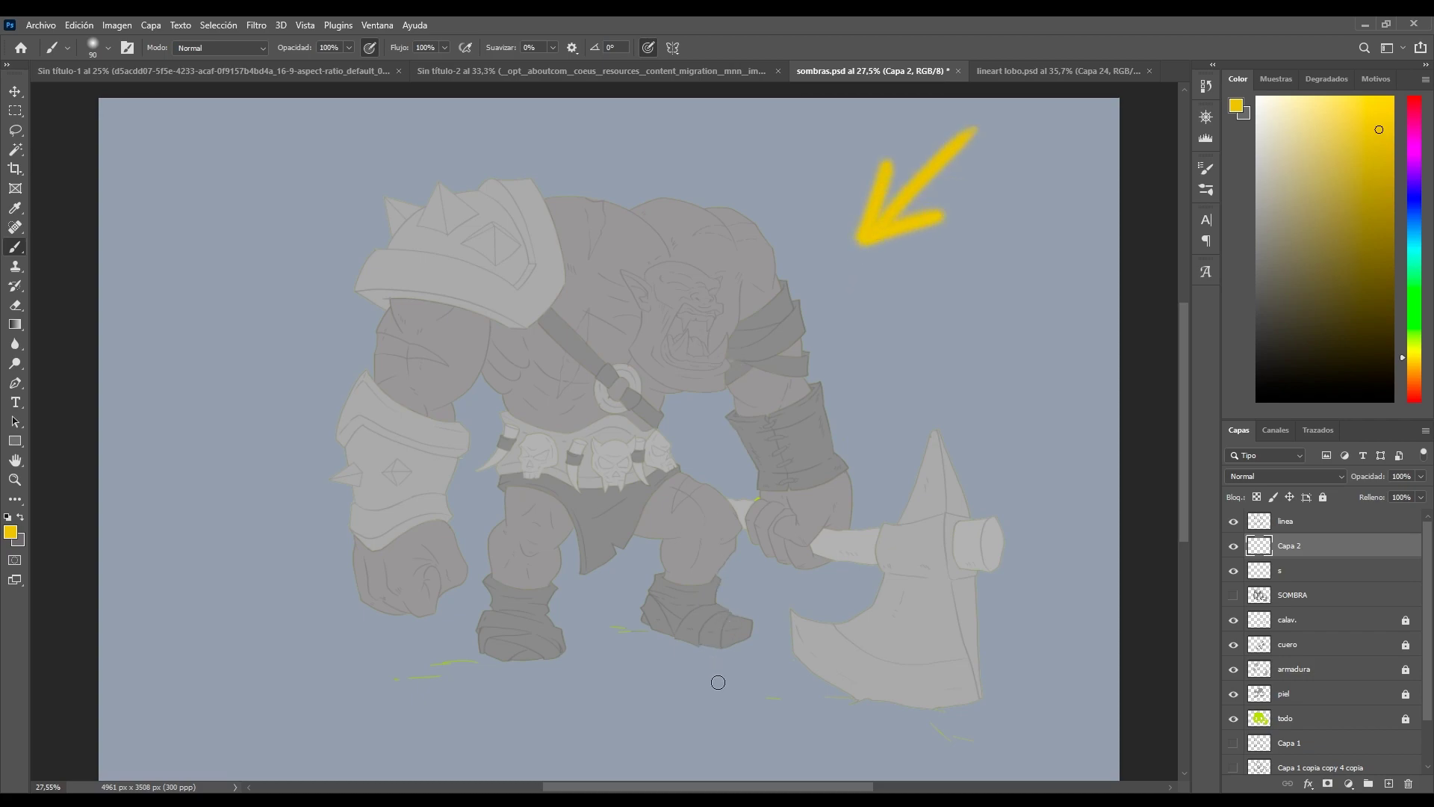
# - Mark the lit areas in yellow with a 500 px brush along both arms, the face, the shoulder armour's edge and the thigh
pyautogui.press(']')
pyautogui.press(']')
pyautogui.press(']')
pyautogui.press(']')
pyautogui.press(']')
pyautogui.press(']')
pyautogui.press(']')
pyautogui.press(']')
pyautogui.press(']')
pyautogui.moveTo(837, 516)
pyautogui.mouseDown()
pyautogui.moveTo(740, 234)
pyautogui.moveTo(710, 361)
pyautogui.moveTo(676, 276)
pyautogui.mouseUp()
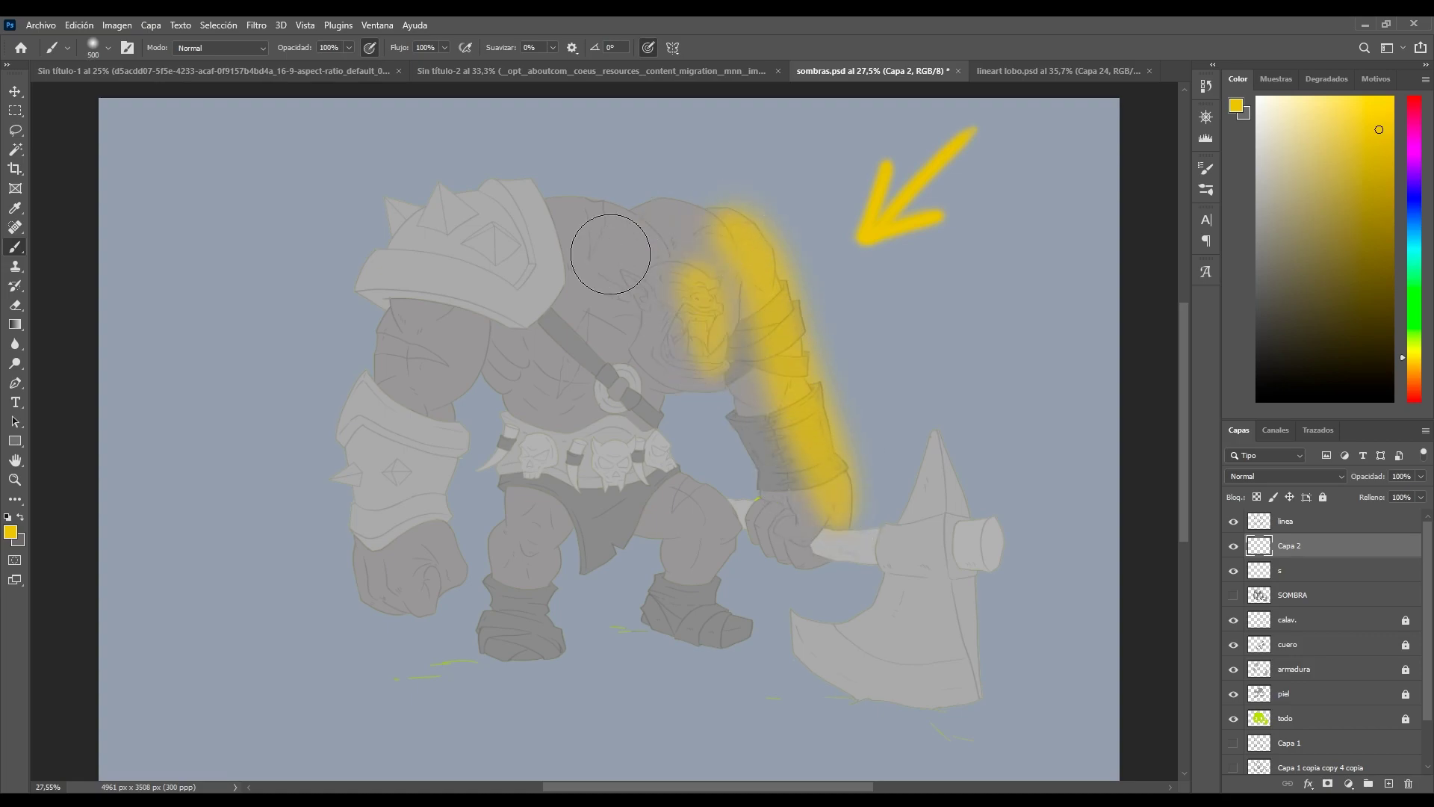
pyautogui.moveTo(528, 202); pyautogui.dragTo(570, 288)
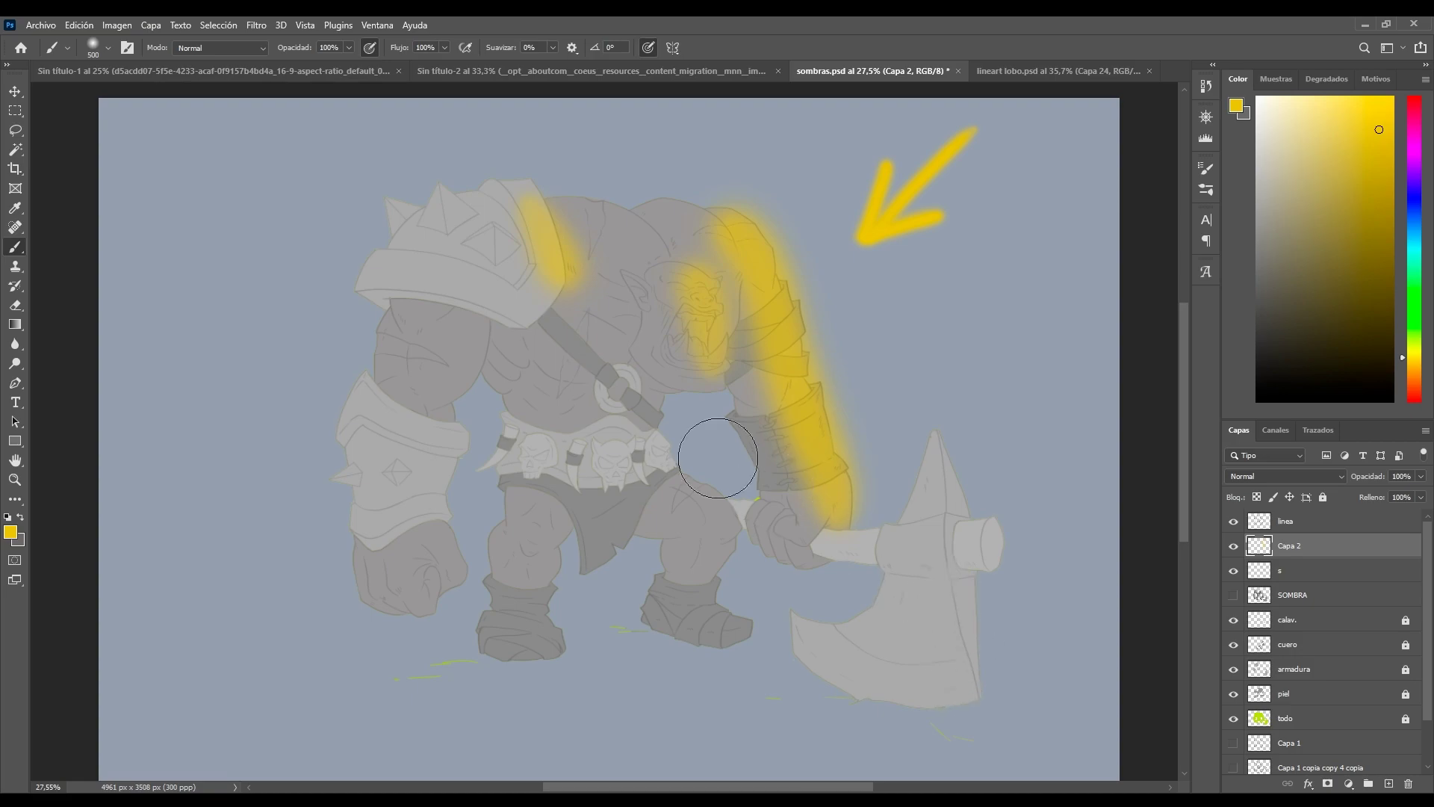
pyautogui.moveTo(717, 515)
pyautogui.mouseDown()
pyautogui.moveTo(648, 459)
pyautogui.moveTo(631, 385)
pyautogui.mouseUp()
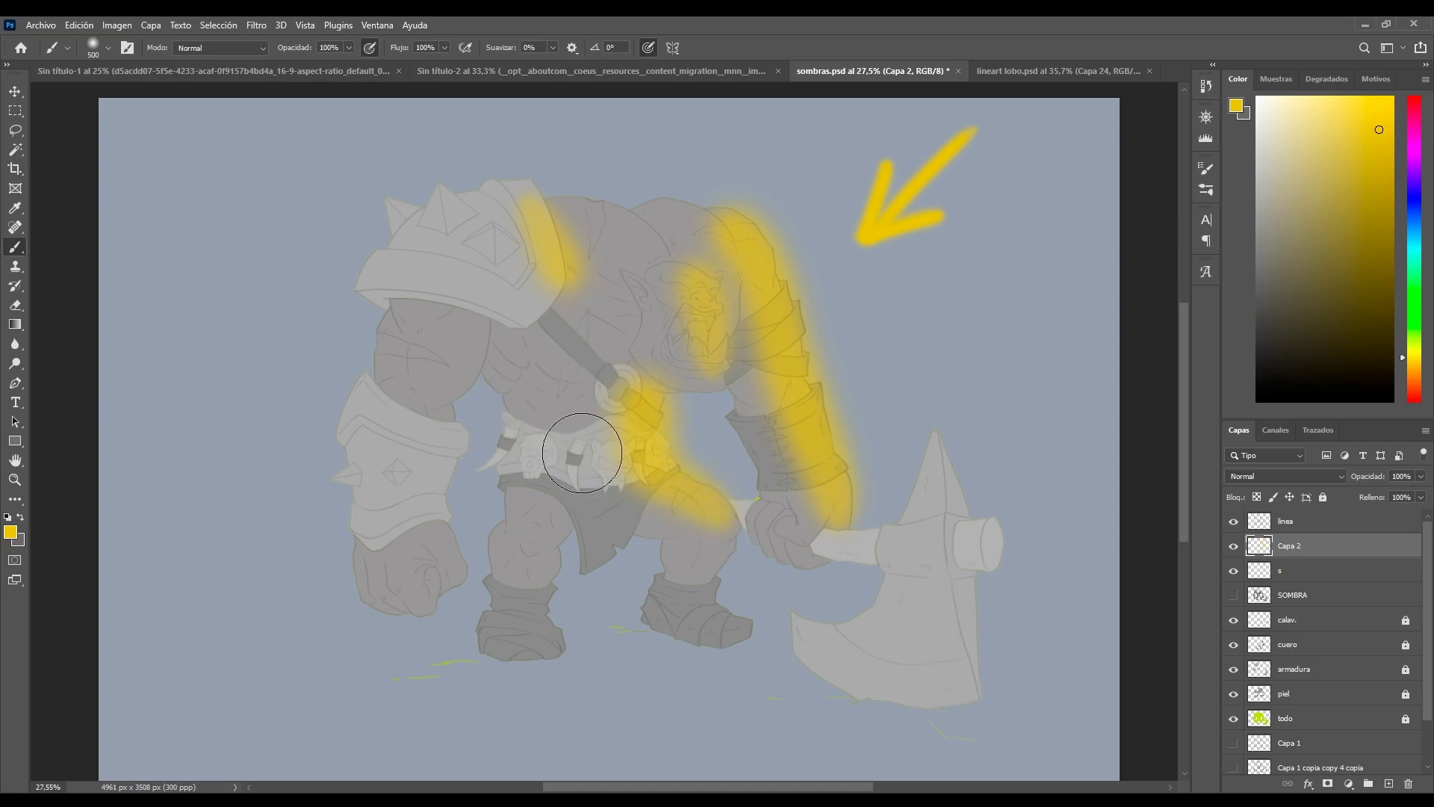
pyautogui.hotkey('ctrl', 'z')
pyautogui.moveTo(467, 332)
pyautogui.mouseDown()
pyautogui.moveTo(425, 473)
pyautogui.moveTo(432, 587)
pyautogui.mouseUp()
# - Paint the shaded sides of the torso, arms, legs and shoulder armour in a dark olive grey
pyautogui.click(1265, 308)
pyautogui.moveTo(518, 366)
pyautogui.mouseDown()
pyautogui.moveTo(544, 418)
pyautogui.moveTo(525, 356)
pyautogui.moveTo(527, 555)
pyautogui.moveTo(508, 650)
pyautogui.mouseUp()
pyautogui.moveTo(698, 627)
pyautogui.mouseDown()
pyautogui.moveTo(688, 512)
pyautogui.moveTo(774, 444)
pyautogui.moveTo(579, 295)
pyautogui.moveTo(538, 351)
pyautogui.mouseUp()
pyautogui.moveTo(459, 372)
pyautogui.mouseDown()
pyautogui.moveTo(484, 292)
pyautogui.moveTo(397, 277)
pyautogui.moveTo(452, 223)
pyautogui.moveTo(378, 453)
pyautogui.moveTo(390, 602)
pyautogui.mouseUp()
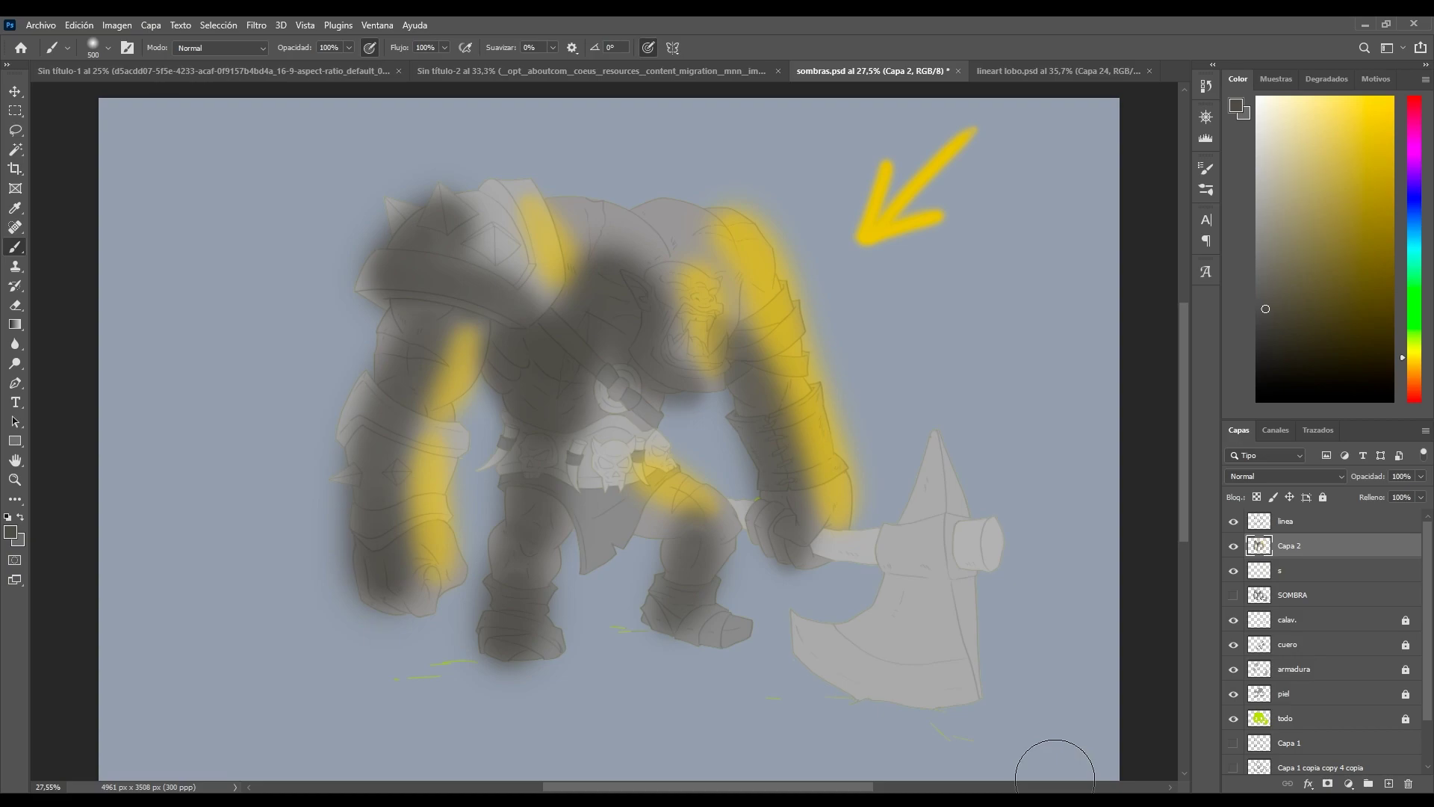
# - Delete the Capa 2 layer with the light and shadow guide
pyautogui.click(1409, 784)
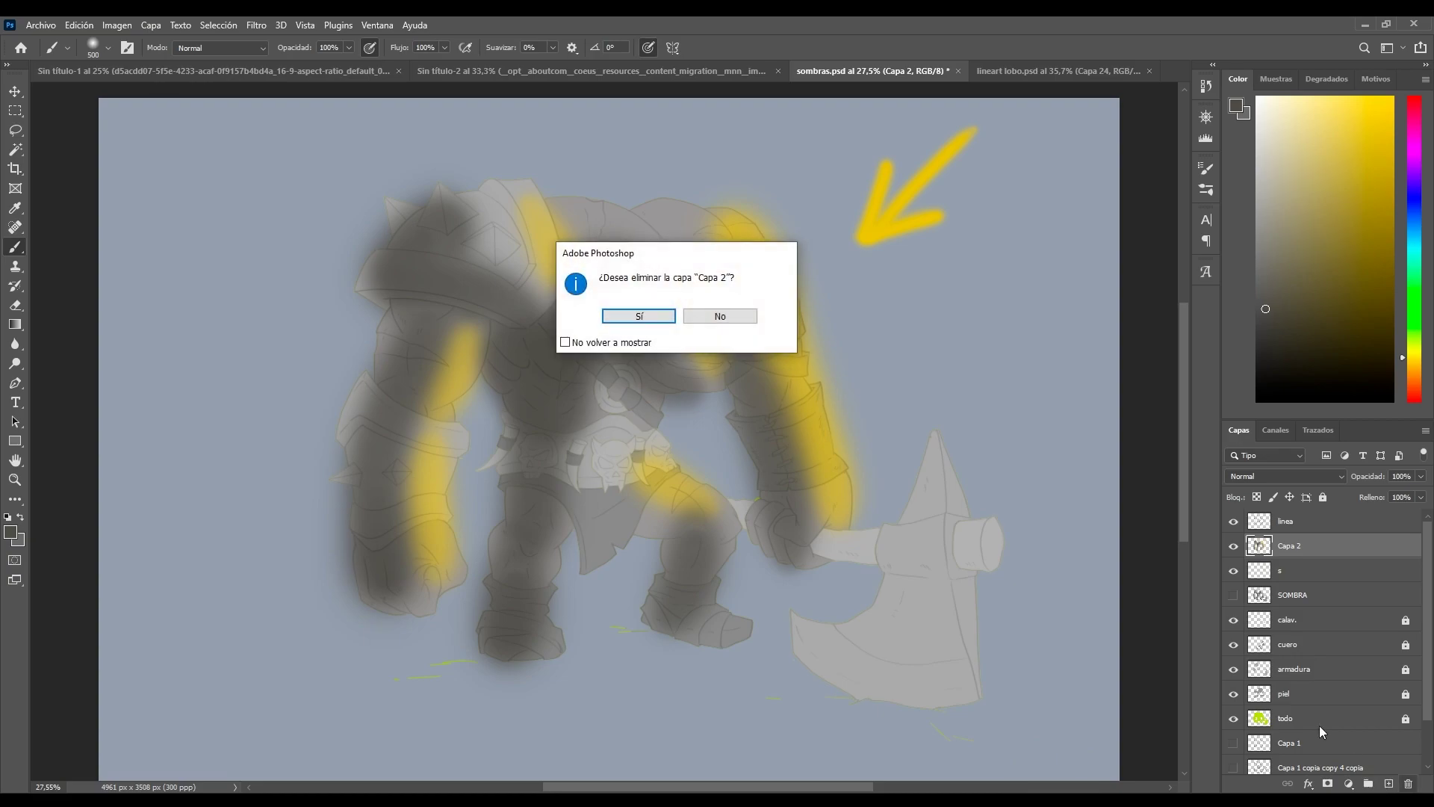
pyautogui.click(656, 327)
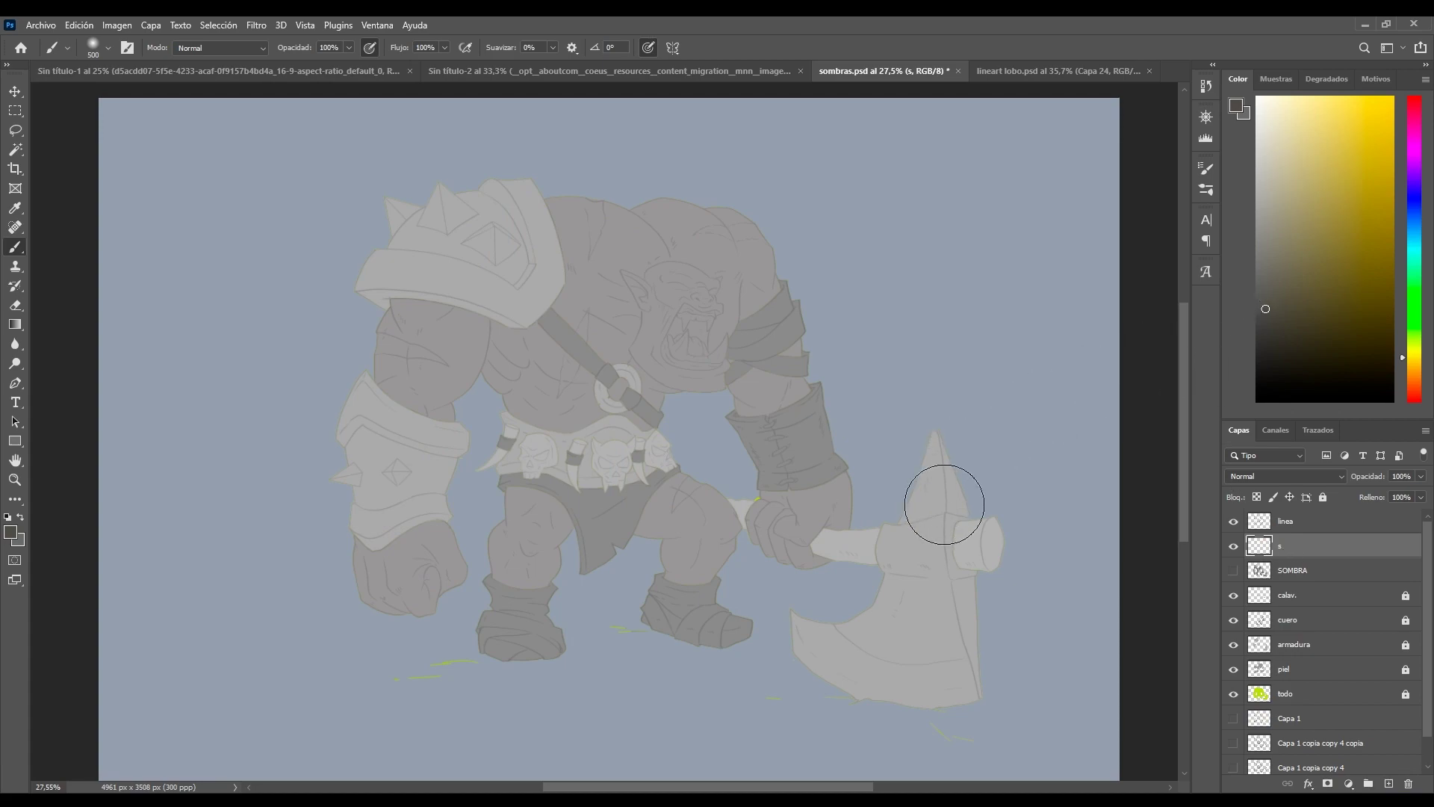
# - Load the outline of the todo layer as a selection and prepare a dark grey 600 px brush at 20% opacity
pyautogui.click(1256, 301)
pyautogui.press('2')
pyautogui.keyDown('ctrl'); pyautogui.click(1261, 702); pyautogui.keyUp('ctrl')
pyautogui.press(']')
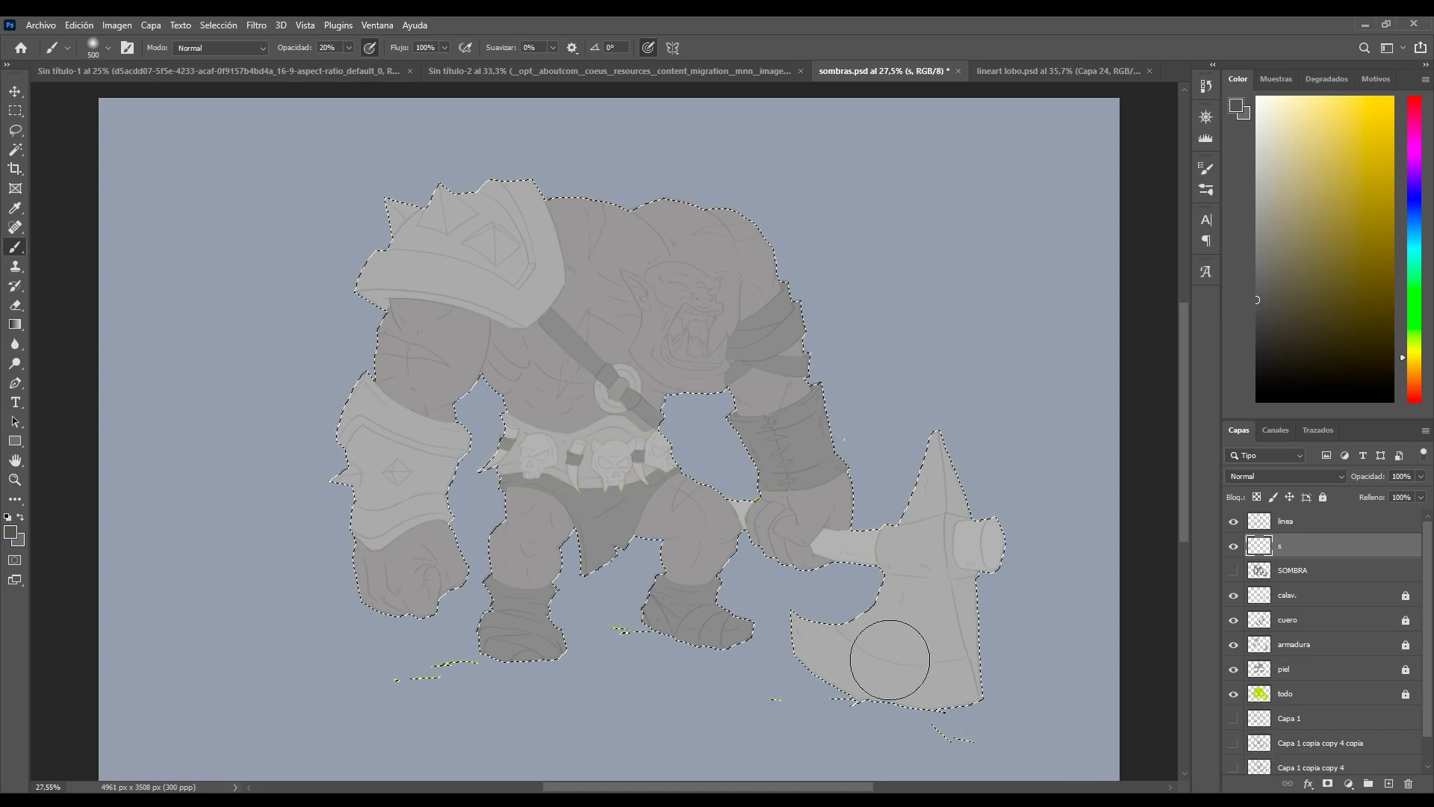
# - Softly shade the torso below the shoulder armour and, with a 300 px brush, the inner side of the axe-holding arm
pyautogui.moveTo(533, 414)
pyautogui.mouseDown()
pyautogui.moveTo(508, 363)
pyautogui.moveTo(577, 442)
pyautogui.moveTo(488, 315)
pyautogui.moveTo(568, 456)
pyautogui.mouseUp()
pyautogui.hotkey('ctrl', 'z')
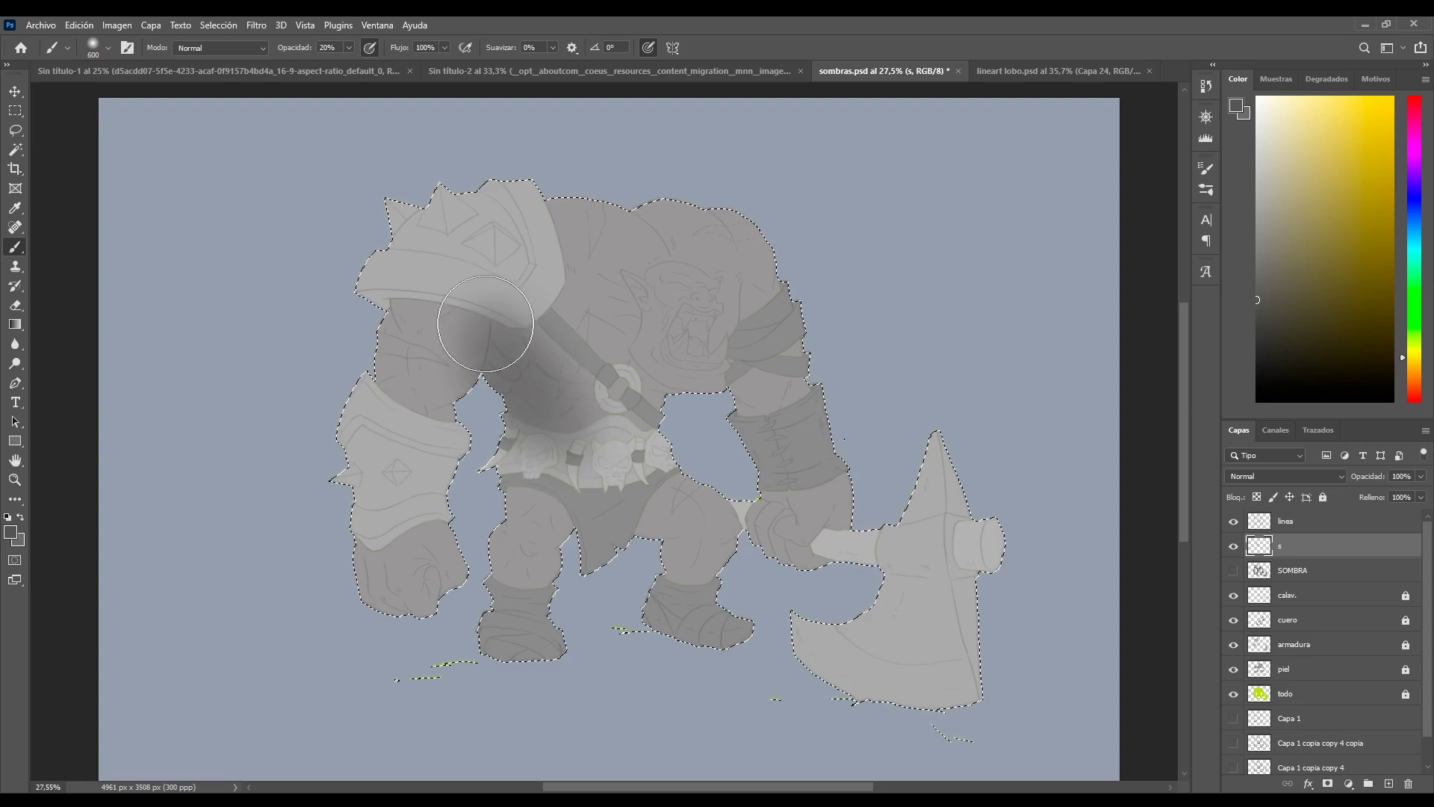
pyautogui.press('[')
pyautogui.press('[')
pyautogui.press('[')
pyautogui.moveTo(777, 542)
pyautogui.mouseDown()
pyautogui.moveTo(726, 391)
pyautogui.moveTo(791, 515)
pyautogui.moveTo(751, 421)
pyautogui.moveTo(742, 284)
pyautogui.moveTo(753, 443)
pyautogui.mouseUp()
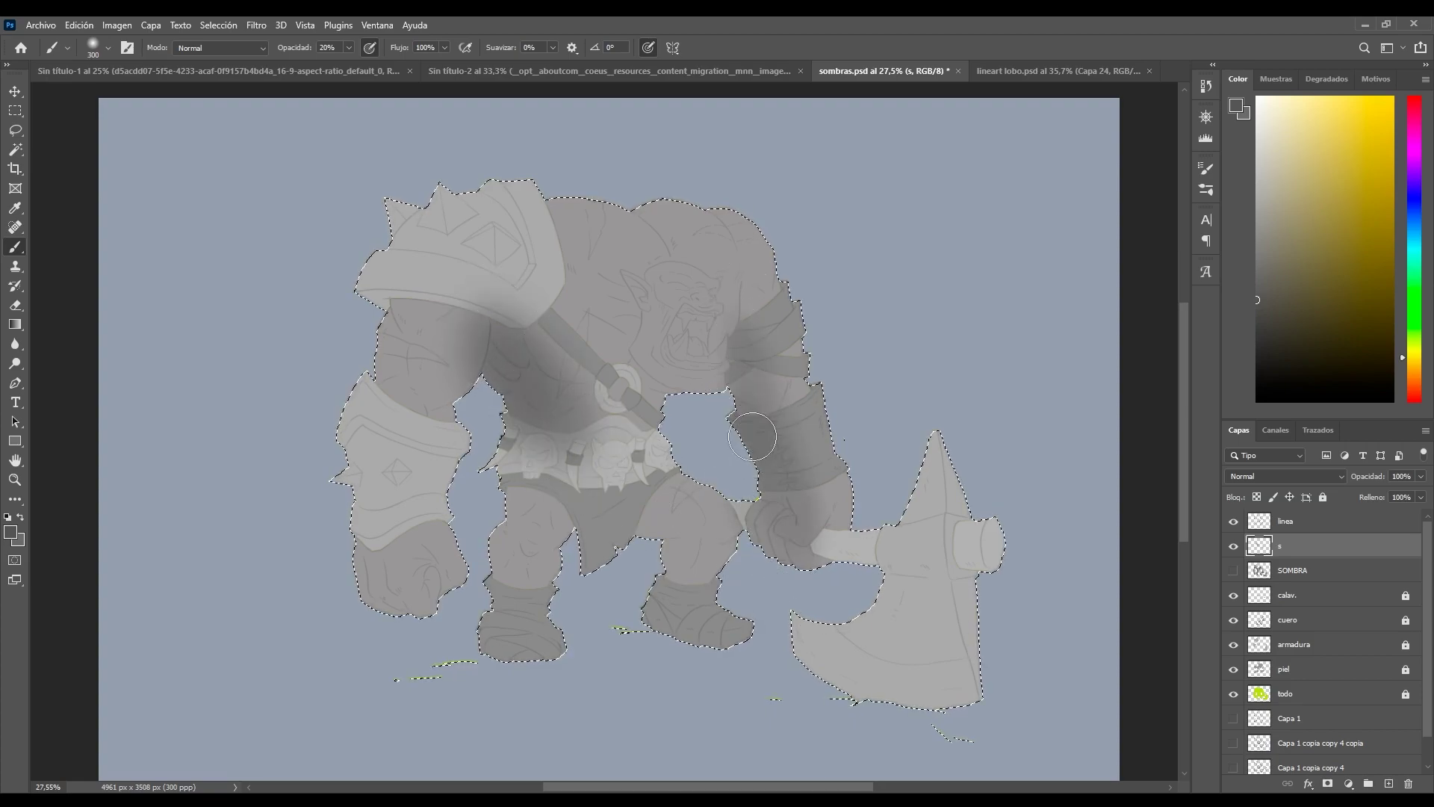
# - Shade the legs, boots and loincloth with a 600 px brush at 20% opacity
pyautogui.press(']')
pyautogui.press(']')
pyautogui.moveTo(487, 558)
pyautogui.mouseDown()
pyautogui.moveTo(602, 711)
pyautogui.moveTo(515, 590)
pyautogui.moveTo(653, 715)
pyautogui.moveTo(611, 574)
pyautogui.mouseUp()
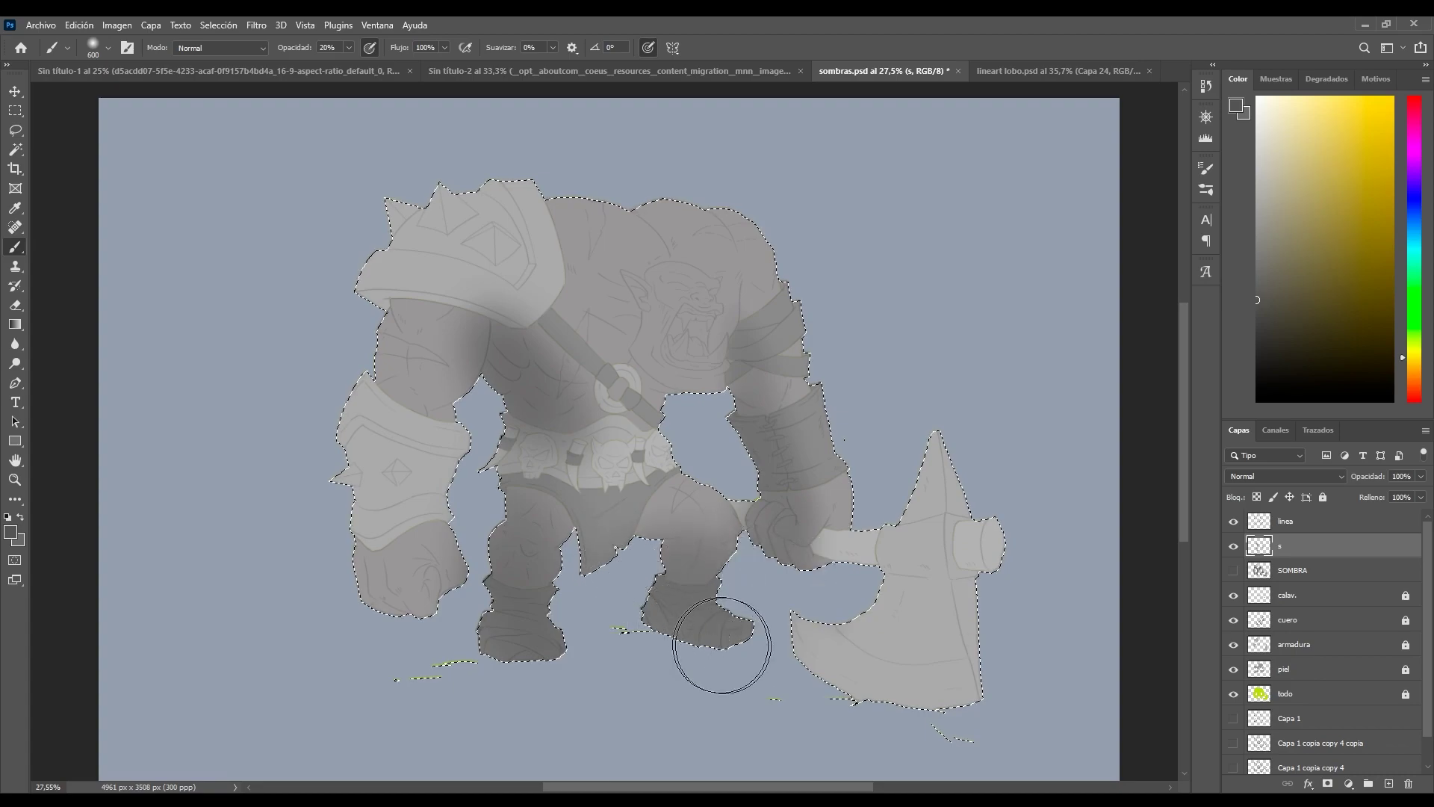
# - Shade the axe blade with a smaller brush, leaving its outer edge lit
pyautogui.press('[')
pyautogui.press('[')
pyautogui.press('[')
pyautogui.press('[')
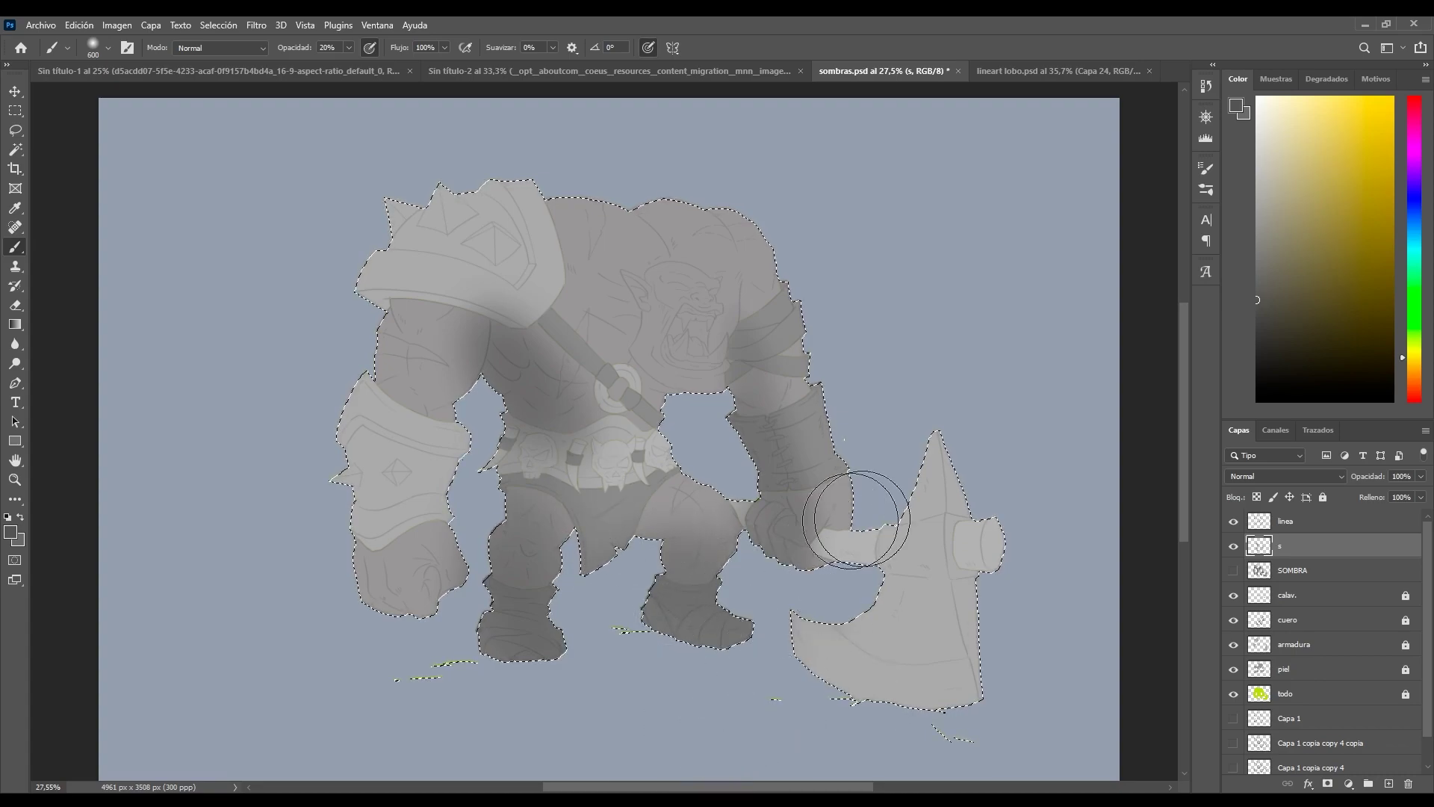
pyautogui.moveTo(925, 461)
pyautogui.mouseDown()
pyautogui.moveTo(929, 419)
pyautogui.moveTo(930, 632)
pyautogui.moveTo(928, 508)
pyautogui.moveTo(966, 719)
pyautogui.moveTo(947, 600)
pyautogui.moveTo(946, 730)
pyautogui.moveTo(915, 510)
pyautogui.moveTo(880, 751)
pyautogui.moveTo(904, 546)
pyautogui.moveTo(846, 690)
pyautogui.moveTo(875, 677)
pyautogui.moveTo(827, 667)
pyautogui.moveTo(890, 727)
pyautogui.moveTo(790, 619)
pyautogui.moveTo(882, 668)
pyautogui.moveTo(895, 654)
pyautogui.moveTo(935, 670)
pyautogui.moveTo(889, 532)
pyautogui.moveTo(918, 480)
pyautogui.moveTo(926, 593)
pyautogui.moveTo(933, 424)
pyautogui.moveTo(930, 594)
pyautogui.moveTo(961, 705)
pyautogui.moveTo(924, 434)
pyautogui.moveTo(914, 704)
pyautogui.moveTo(912, 503)
pyautogui.moveTo(888, 630)
pyautogui.moveTo(766, 664)
pyautogui.moveTo(842, 687)
pyautogui.moveTo(844, 656)
pyautogui.moveTo(873, 662)
pyautogui.moveTo(884, 642)
pyautogui.moveTo(927, 640)
pyautogui.moveTo(964, 678)
pyautogui.moveTo(932, 592)
pyautogui.moveTo(932, 452)
pyautogui.moveTo(895, 427)
pyautogui.mouseUp()
# - Erase the shadow along the axe blade's lit edge with a small soft eraser at 40% opacity
pyautogui.press('z')
pyautogui.moveTo(1023, 737); pyautogui.dragTo(1056, 730)
pyautogui.press('e')
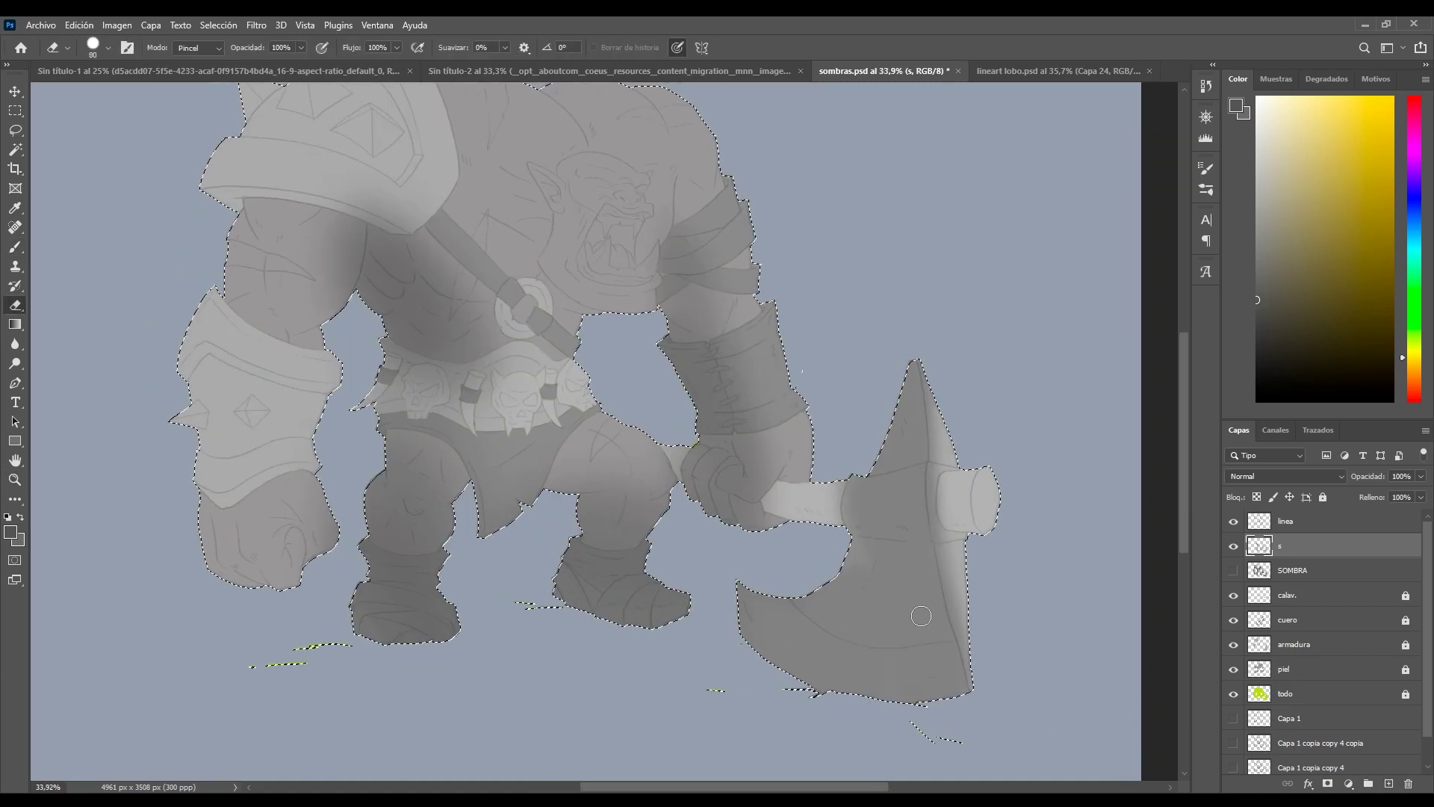
pyautogui.click(107, 47)
pyautogui.click(116, 236)
pyautogui.click(450, 60)
pyautogui.press('[')
pyautogui.press('[')
pyautogui.press('4')
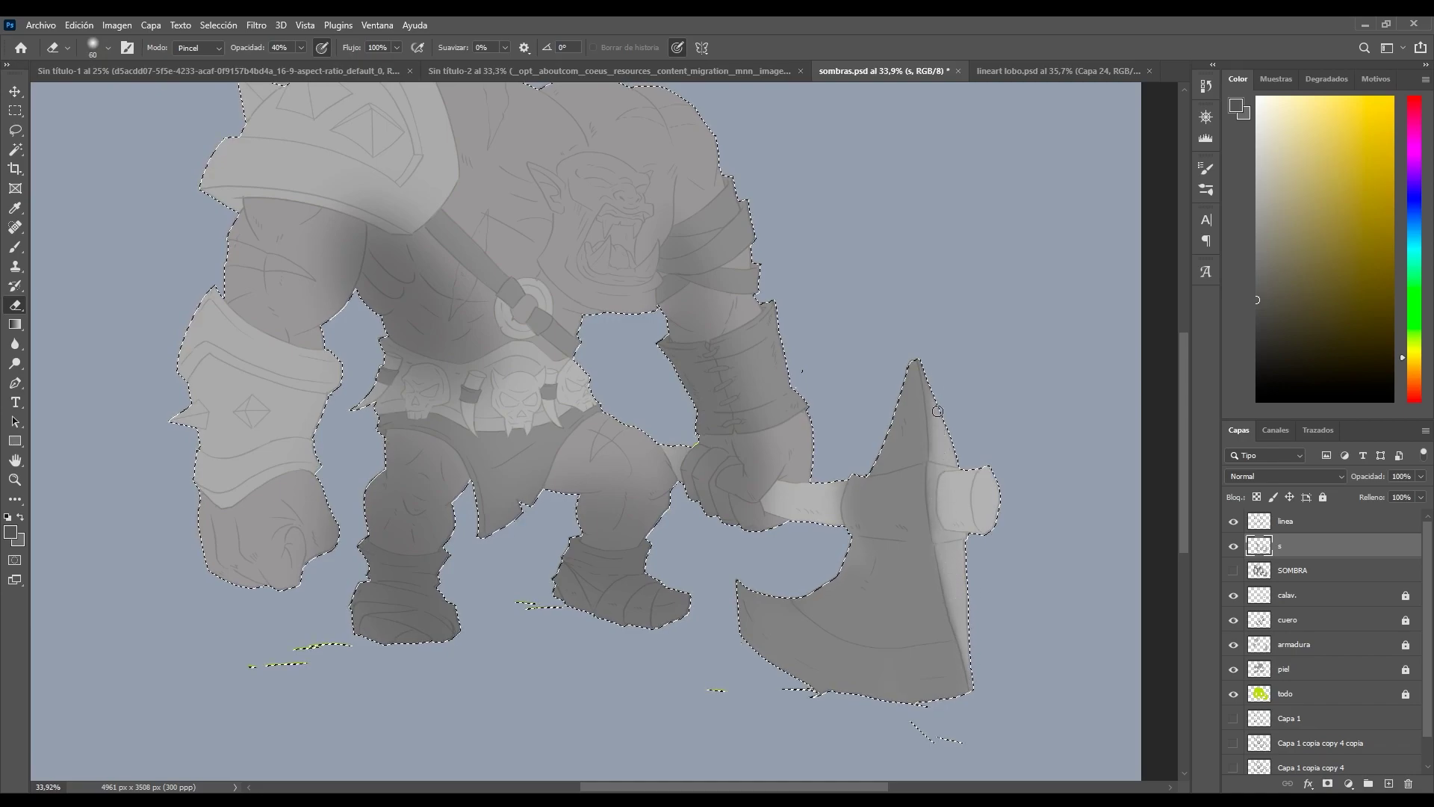
# - Shade the axe blade's bevel, the handle and the pommel with an 80 px brush at 20% opacity
pyautogui.press('b')
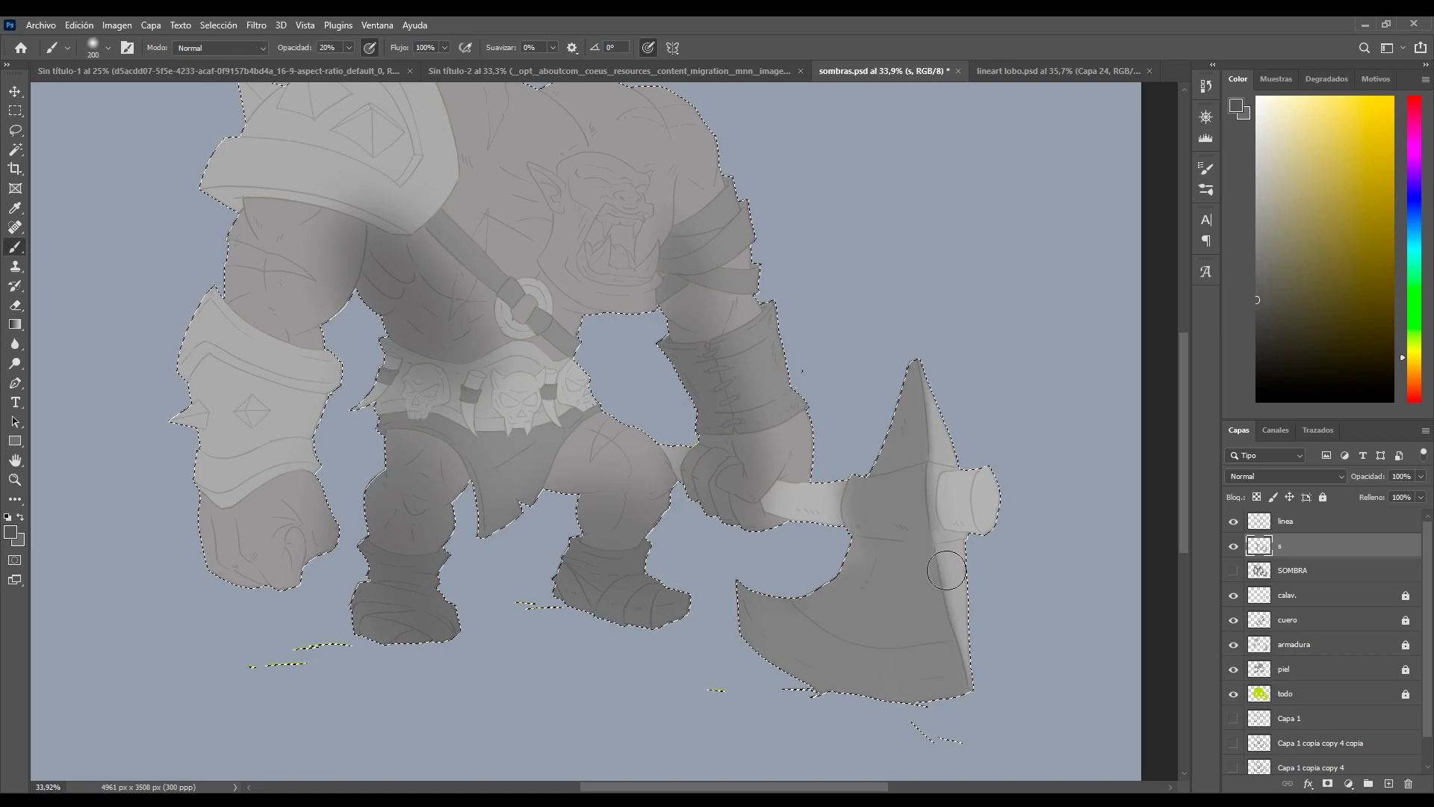
pyautogui.press('[')
pyautogui.press('[')
pyautogui.press('[')
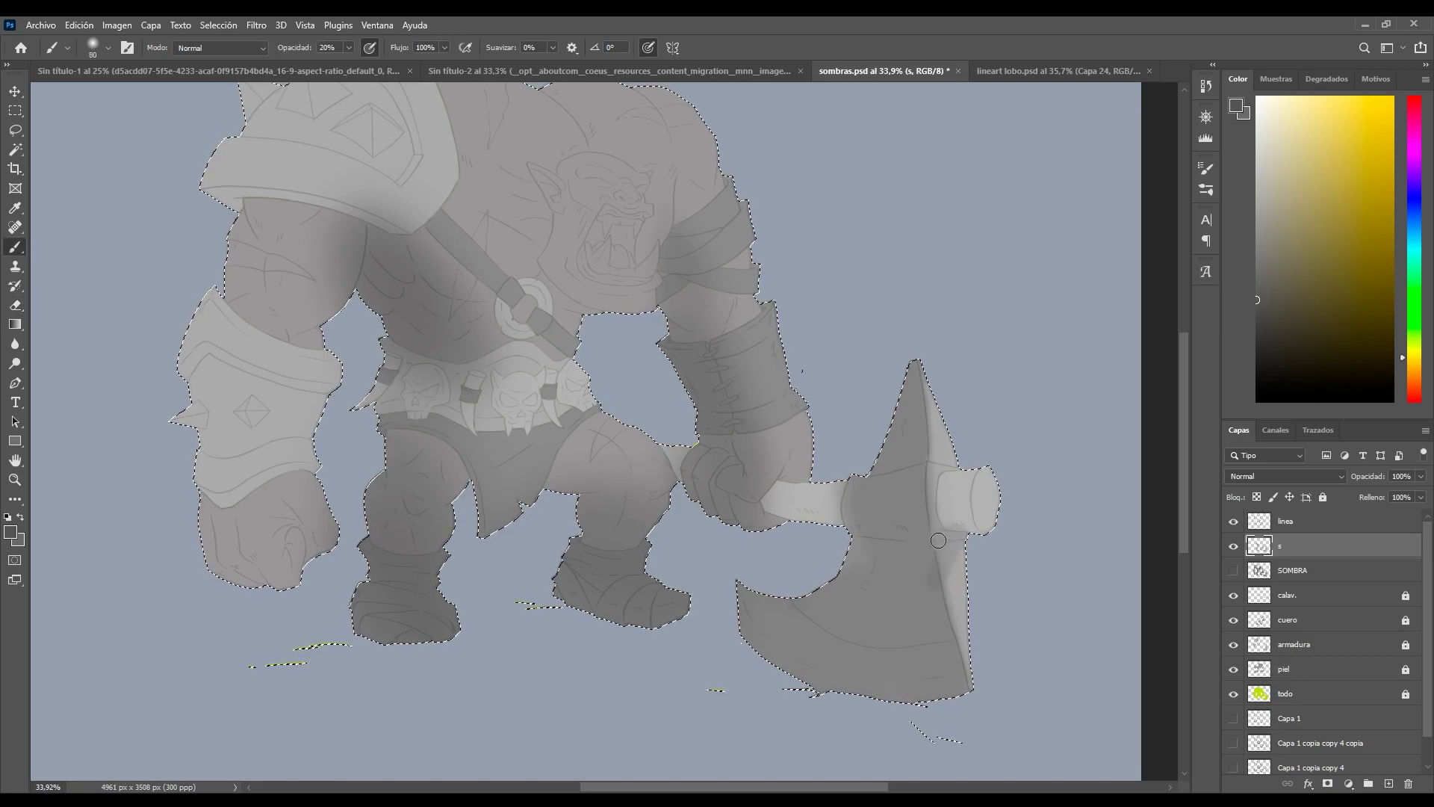
pyautogui.hotkey('ctrl', 'z')
pyautogui.moveTo(932, 495); pyautogui.dragTo(946, 578)
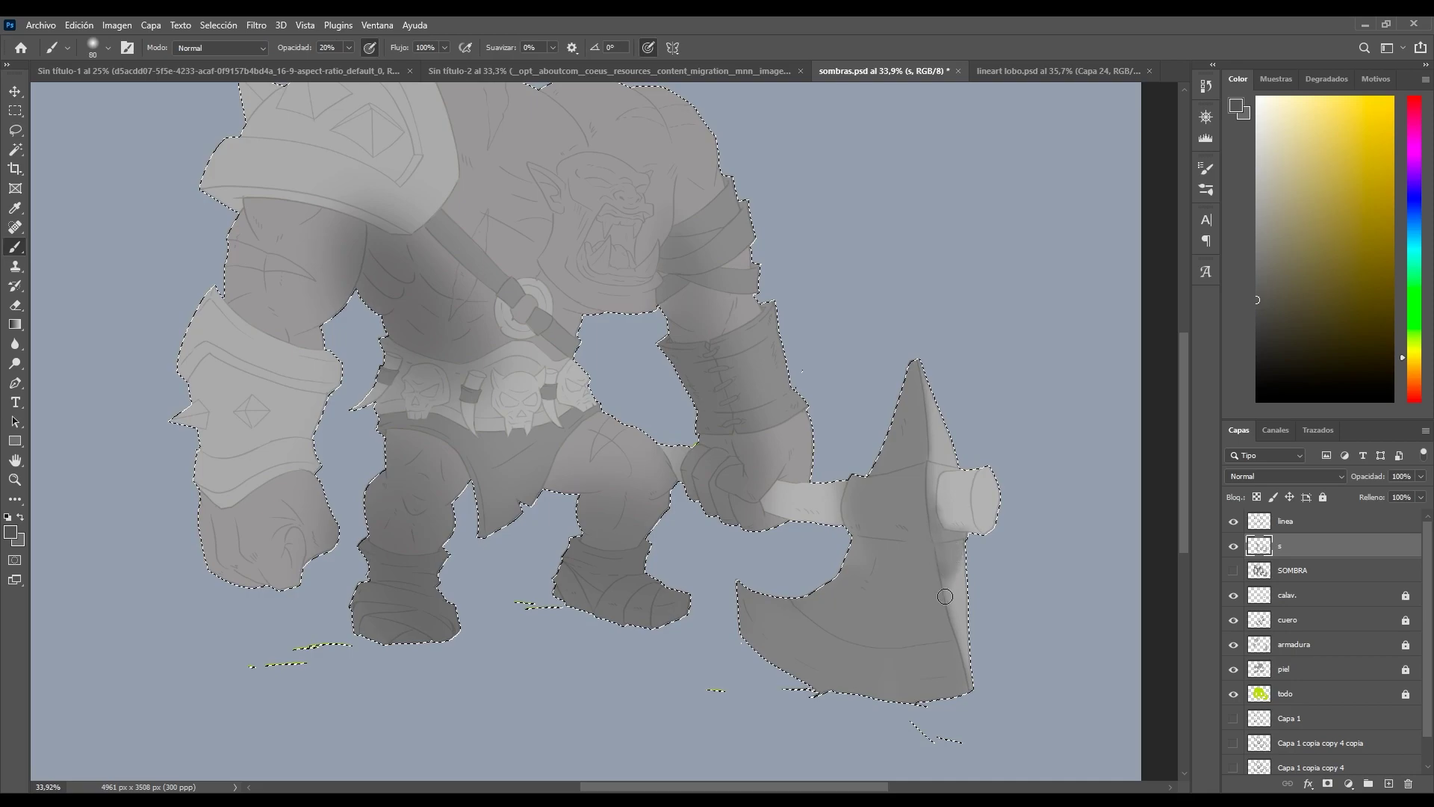
pyautogui.moveTo(963, 542)
pyautogui.mouseDown()
pyautogui.moveTo(943, 505)
pyautogui.moveTo(945, 519)
pyautogui.moveTo(966, 505)
pyautogui.moveTo(909, 451)
pyautogui.moveTo(944, 508)
pyautogui.moveTo(979, 528)
pyautogui.moveTo(952, 504)
pyautogui.mouseUp()
pyautogui.moveTo(844, 515)
pyautogui.mouseDown()
pyautogui.moveTo(770, 516)
pyautogui.moveTo(821, 500)
pyautogui.moveTo(773, 508)
pyautogui.mouseUp()
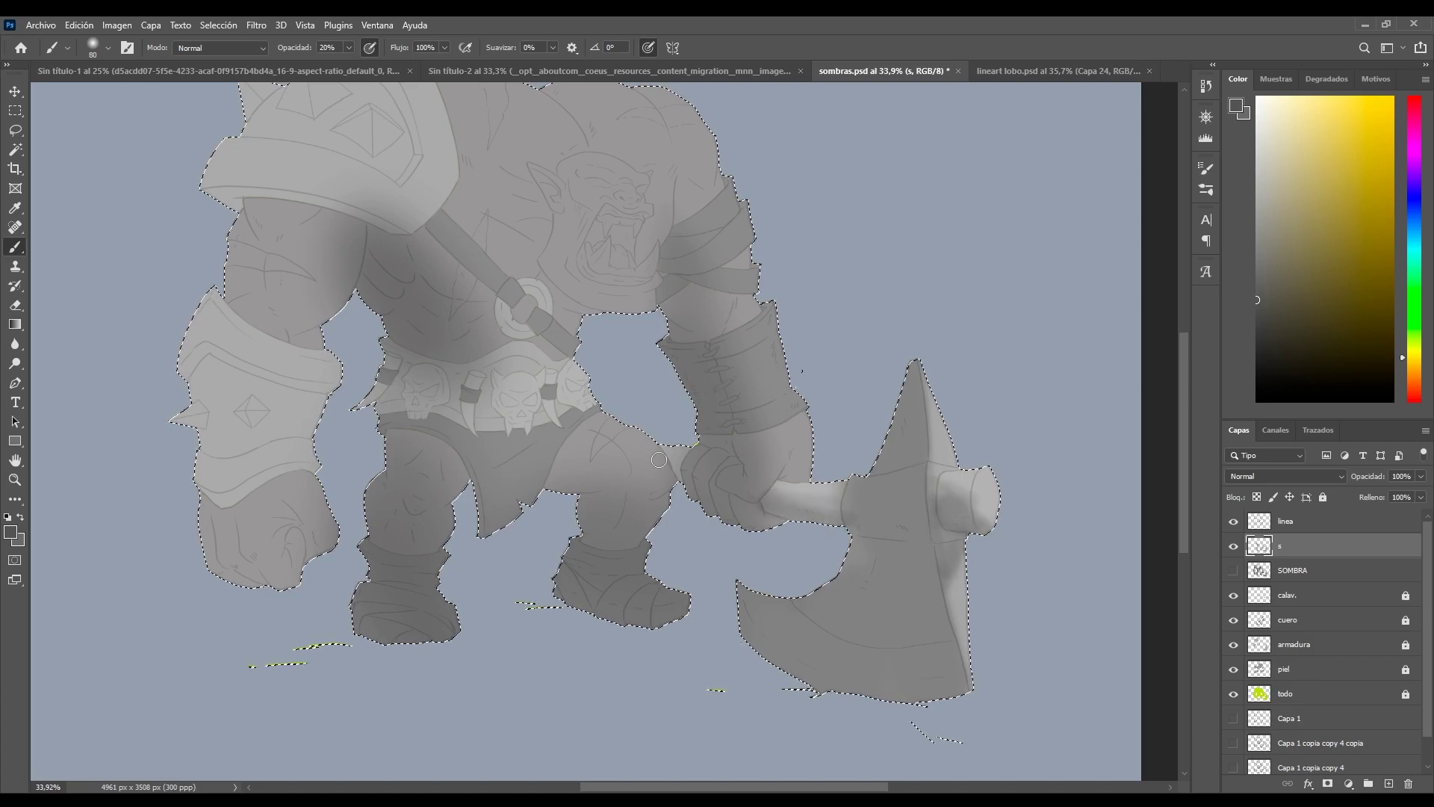
pyautogui.moveTo(688, 471); pyautogui.dragTo(920, 562)
# - Shade the outer sides of the armoured arm, fist and shoulder armour with a 500 px brush
pyautogui.press(']')
pyautogui.press(']')
pyautogui.press(']')
pyautogui.press(']')
pyautogui.press(']')
pyautogui.press(']')
pyautogui.press(']')
pyautogui.press(']')
pyautogui.press(']')
pyautogui.press(']')
pyautogui.press(']')
pyautogui.press(']')
pyautogui.moveTo(474, 635)
pyautogui.mouseDown()
pyautogui.moveTo(443, 622)
pyautogui.moveTo(410, 391)
pyautogui.mouseUp()
pyautogui.moveTo(488, 670)
pyautogui.mouseDown()
pyautogui.moveTo(451, 528)
pyautogui.moveTo(494, 686)
pyautogui.moveTo(423, 398)
pyautogui.moveTo(447, 410)
pyautogui.moveTo(470, 214)
pyautogui.moveTo(493, 315)
pyautogui.moveTo(508, 248)
pyautogui.moveTo(589, 128)
pyautogui.moveTo(538, 296)
pyautogui.moveTo(517, 290)
pyautogui.moveTo(502, 212)
pyautogui.moveTo(467, 446)
pyautogui.moveTo(472, 636)
pyautogui.mouseUp()
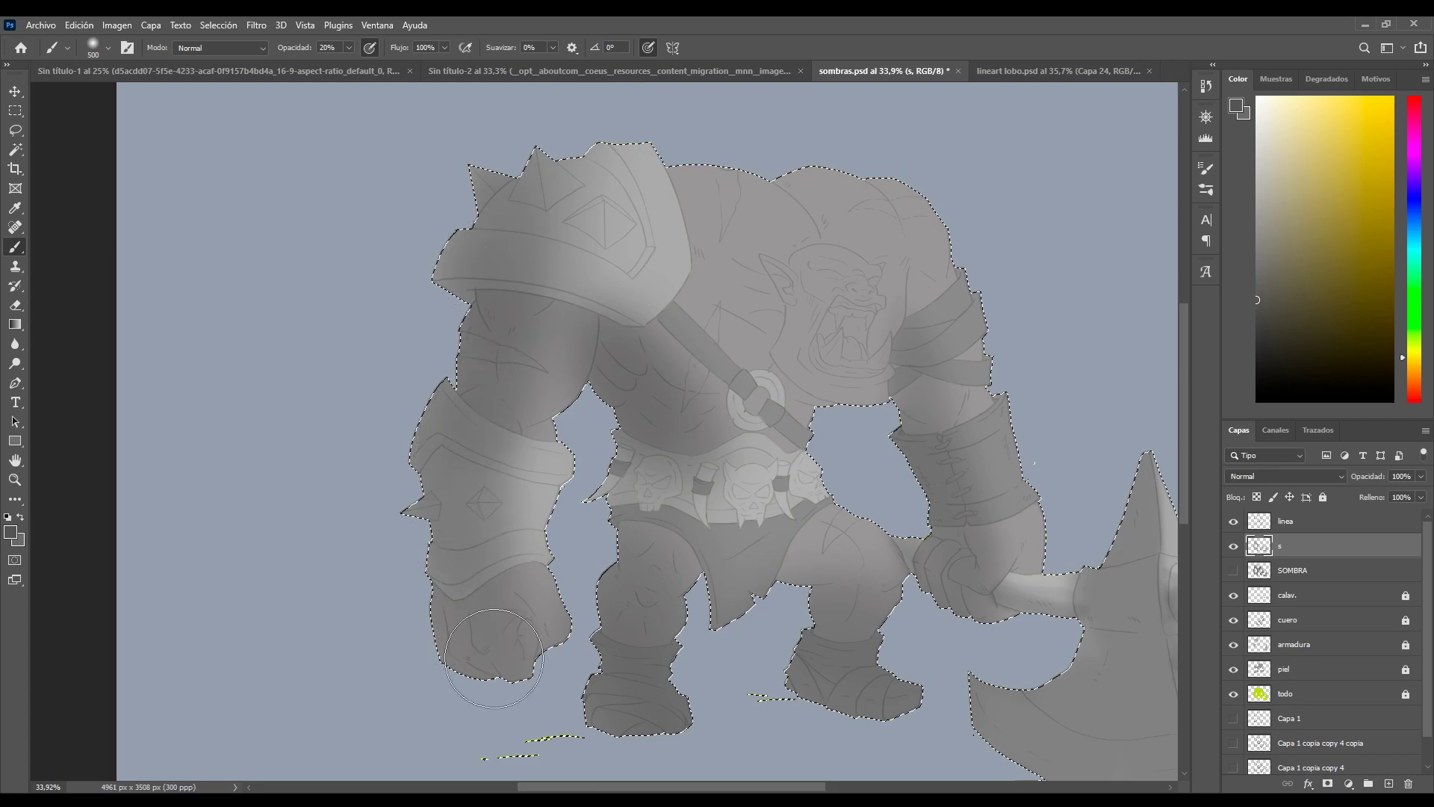
# - Clean up the shadow on the shoulder armour's lit side with a 175 px soft eraser at 40% opacity
pyautogui.press('e')
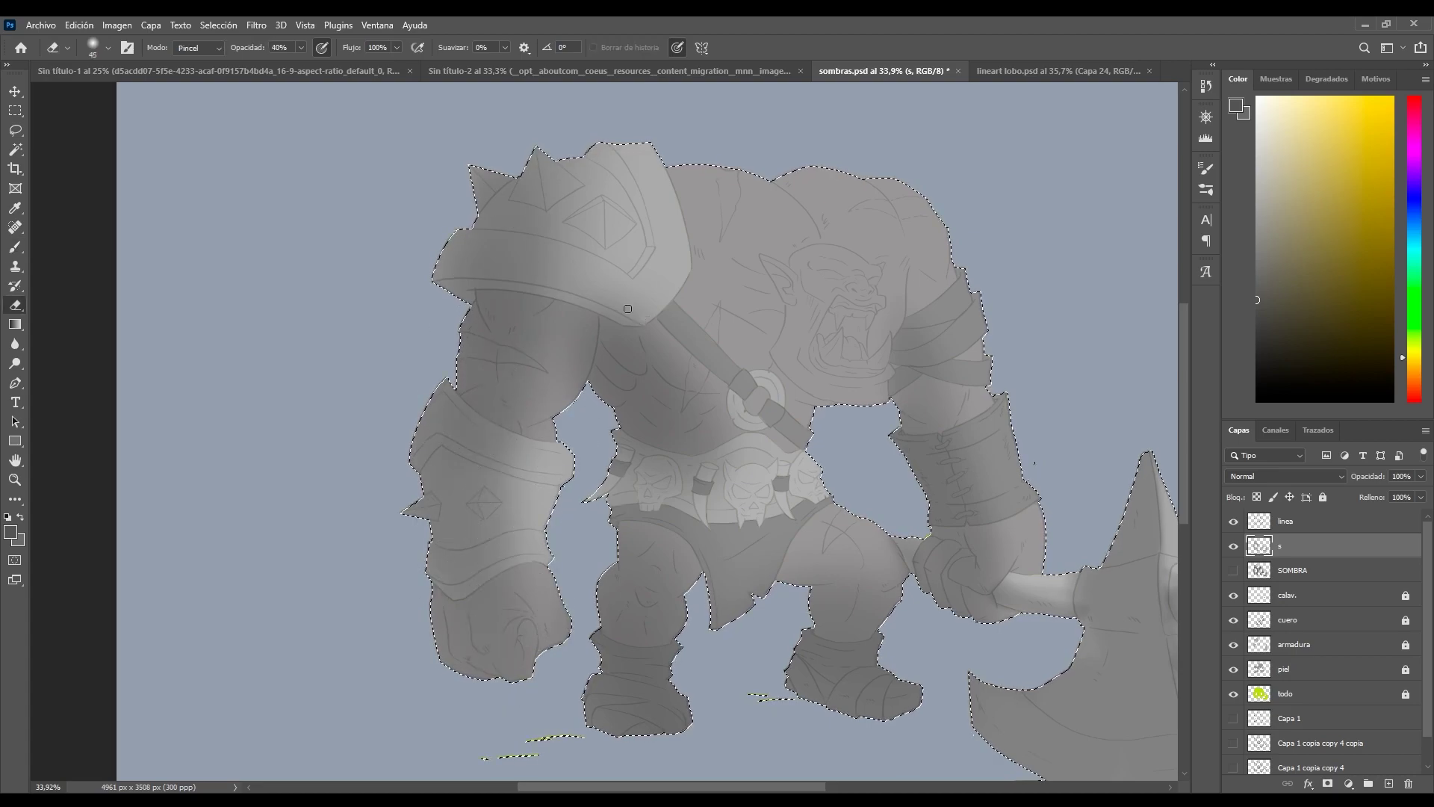
pyautogui.press(']')
pyautogui.press(']')
pyautogui.press(']')
pyautogui.press(']')
pyautogui.press(']')
pyautogui.press(']')
pyautogui.press(']')
pyautogui.press(']')
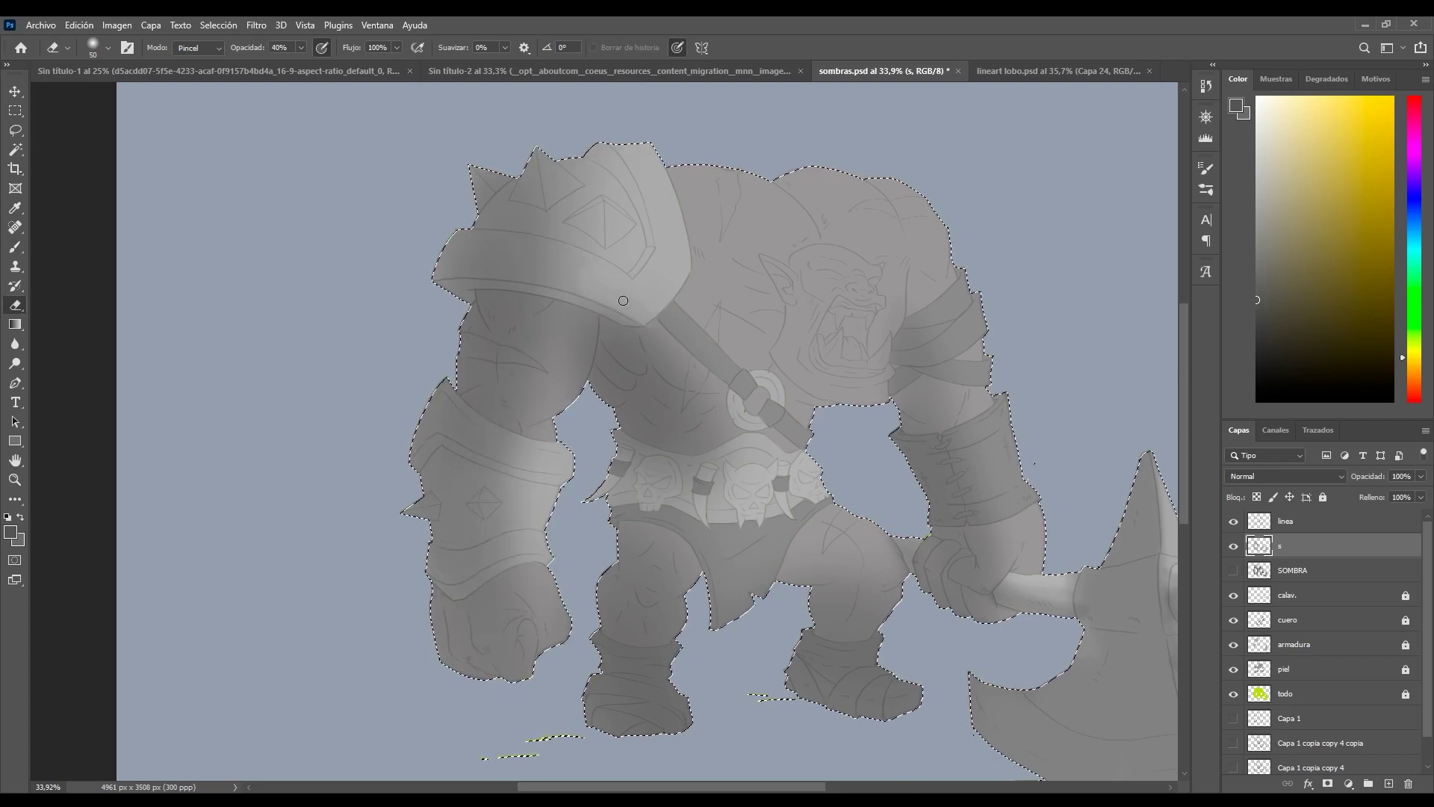
pyautogui.press(']')
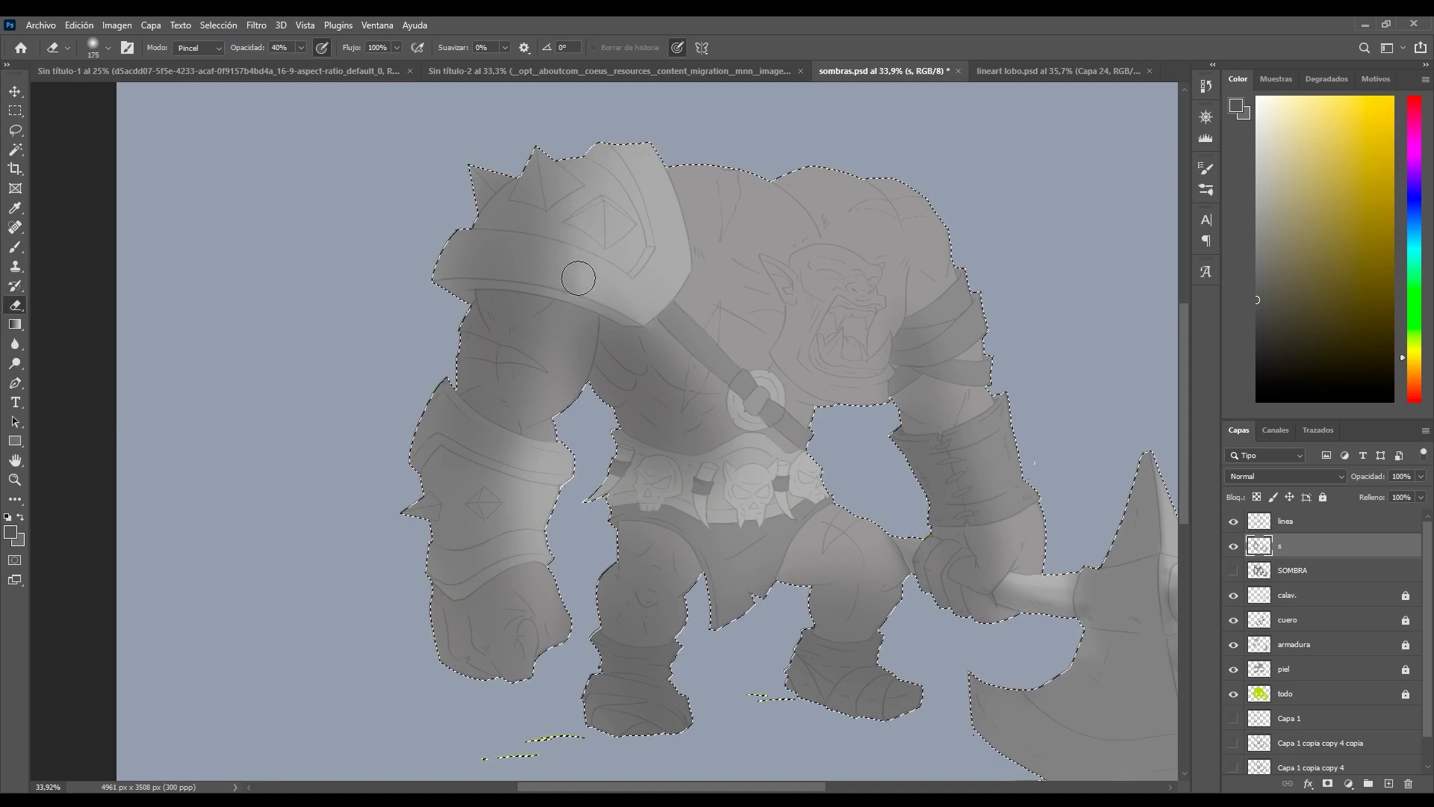
# - Shade the chest behind the head, the ear, brow, mouth and strap buckle at 20% brush opacity
pyautogui.press('b')
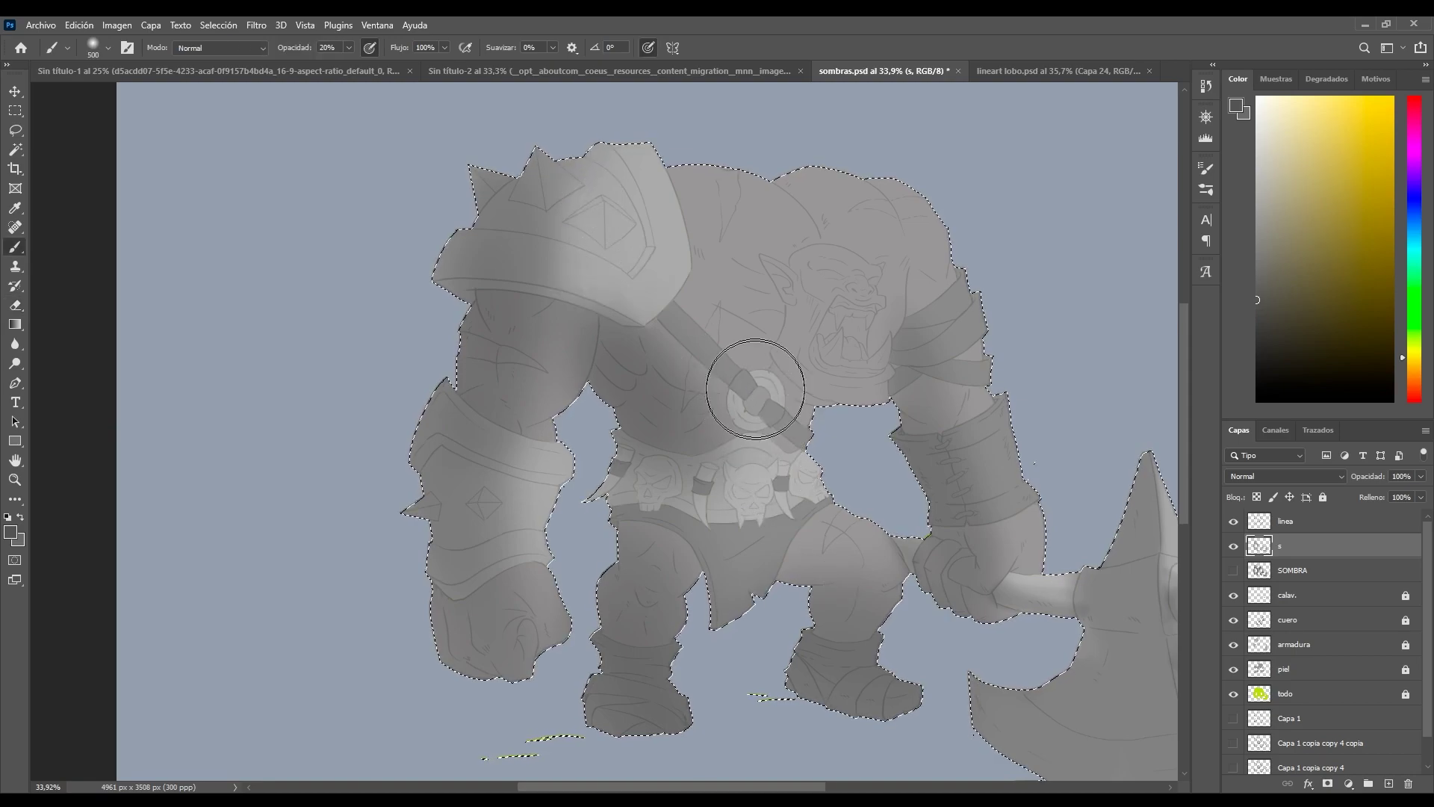
pyautogui.moveTo(795, 321)
pyautogui.mouseDown()
pyautogui.moveTo(768, 251)
pyautogui.moveTo(816, 301)
pyautogui.moveTo(786, 263)
pyautogui.moveTo(802, 299)
pyautogui.moveTo(765, 332)
pyautogui.moveTo(824, 407)
pyautogui.mouseUp()
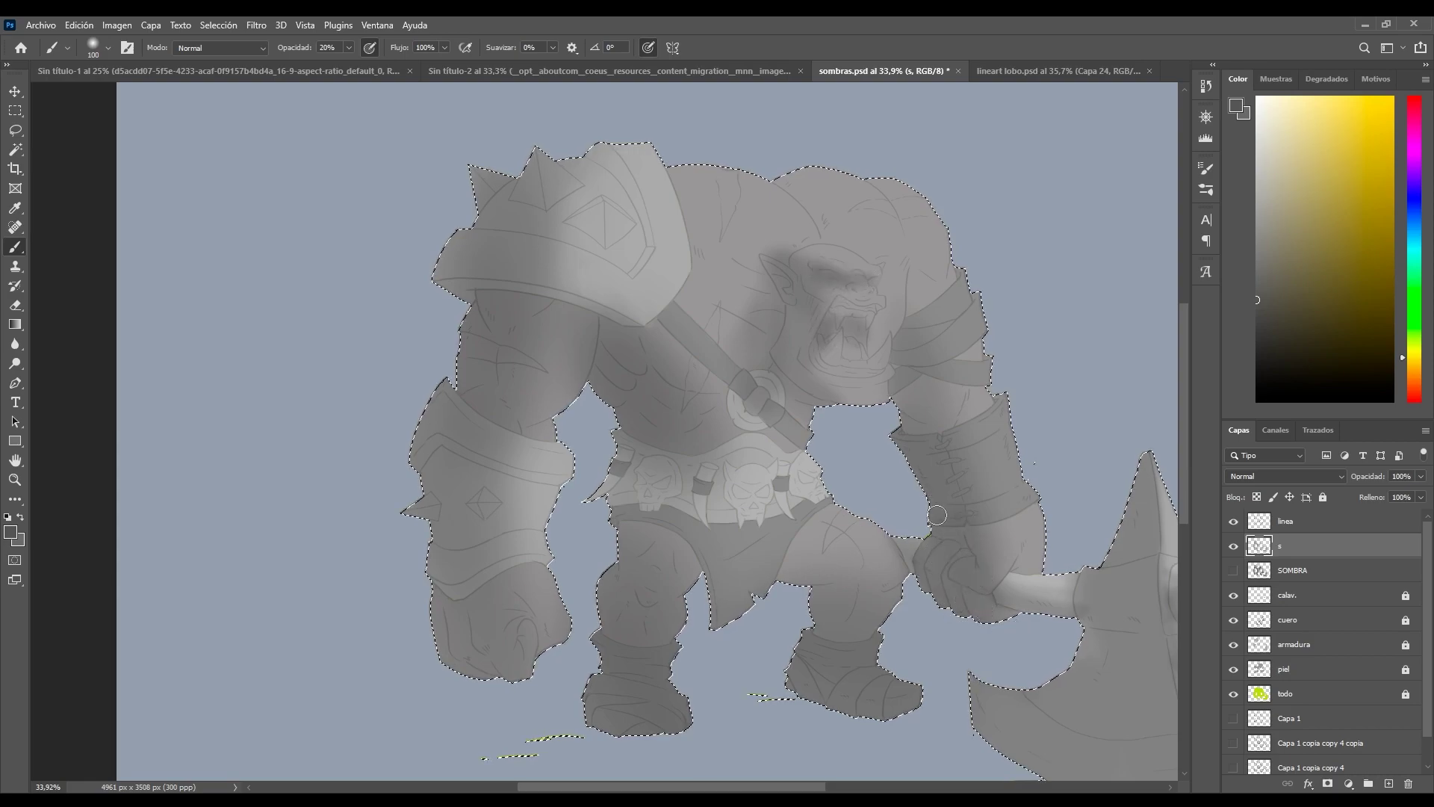
# - Deepen the shadows under the shoulder armour and on the armoured arm at 40% brush opacity, undoing the stroke across the torso
pyautogui.press(']')
pyautogui.press(']')
pyautogui.press(']')
pyautogui.press(']')
pyautogui.press(']')
pyautogui.press(']')
pyautogui.press('[')
pyautogui.press('[')
pyautogui.press('[')
pyautogui.press('[')
pyautogui.press('[')
pyautogui.press('[')
pyautogui.press('[')
pyautogui.press('[')
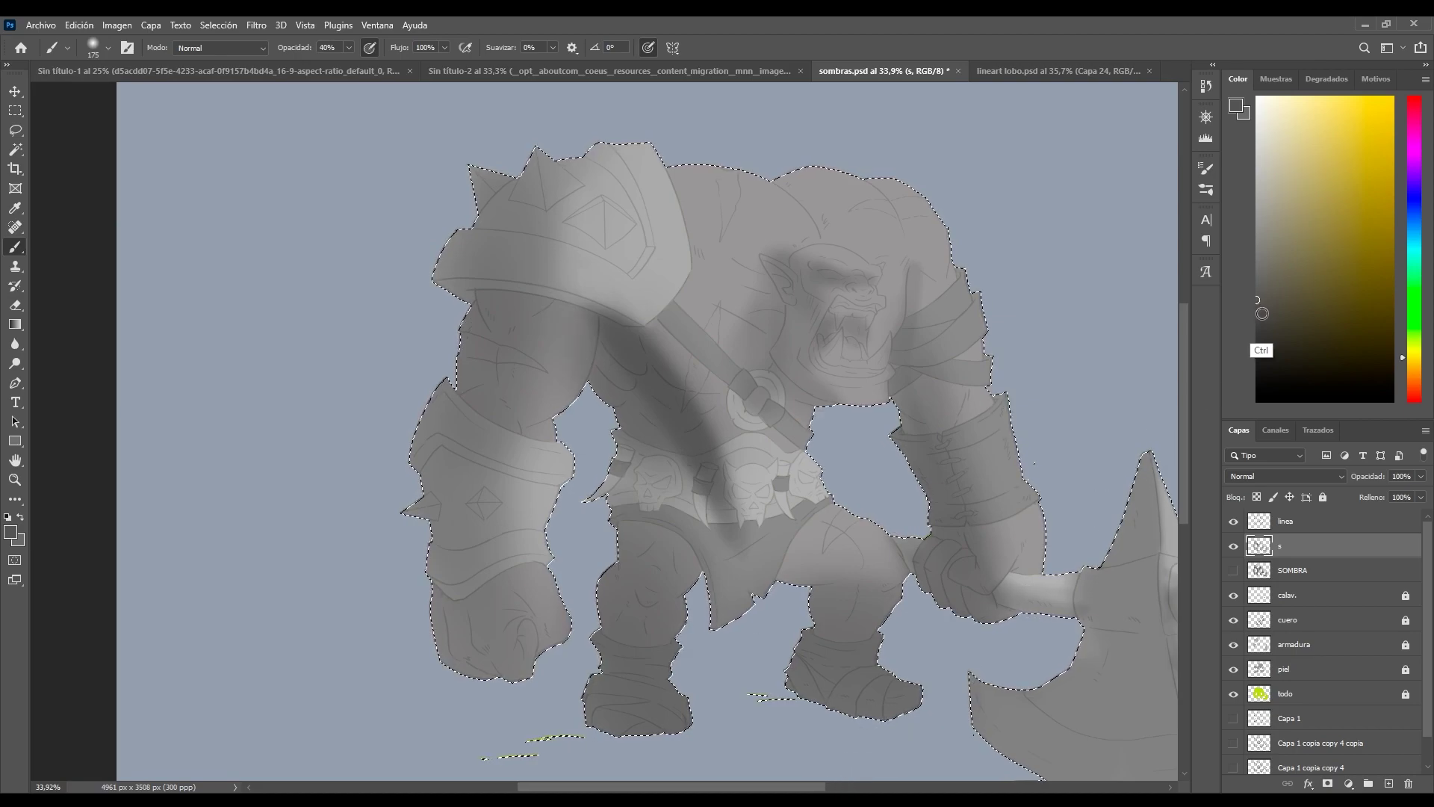
pyautogui.hotkey('ctrl', 'z')
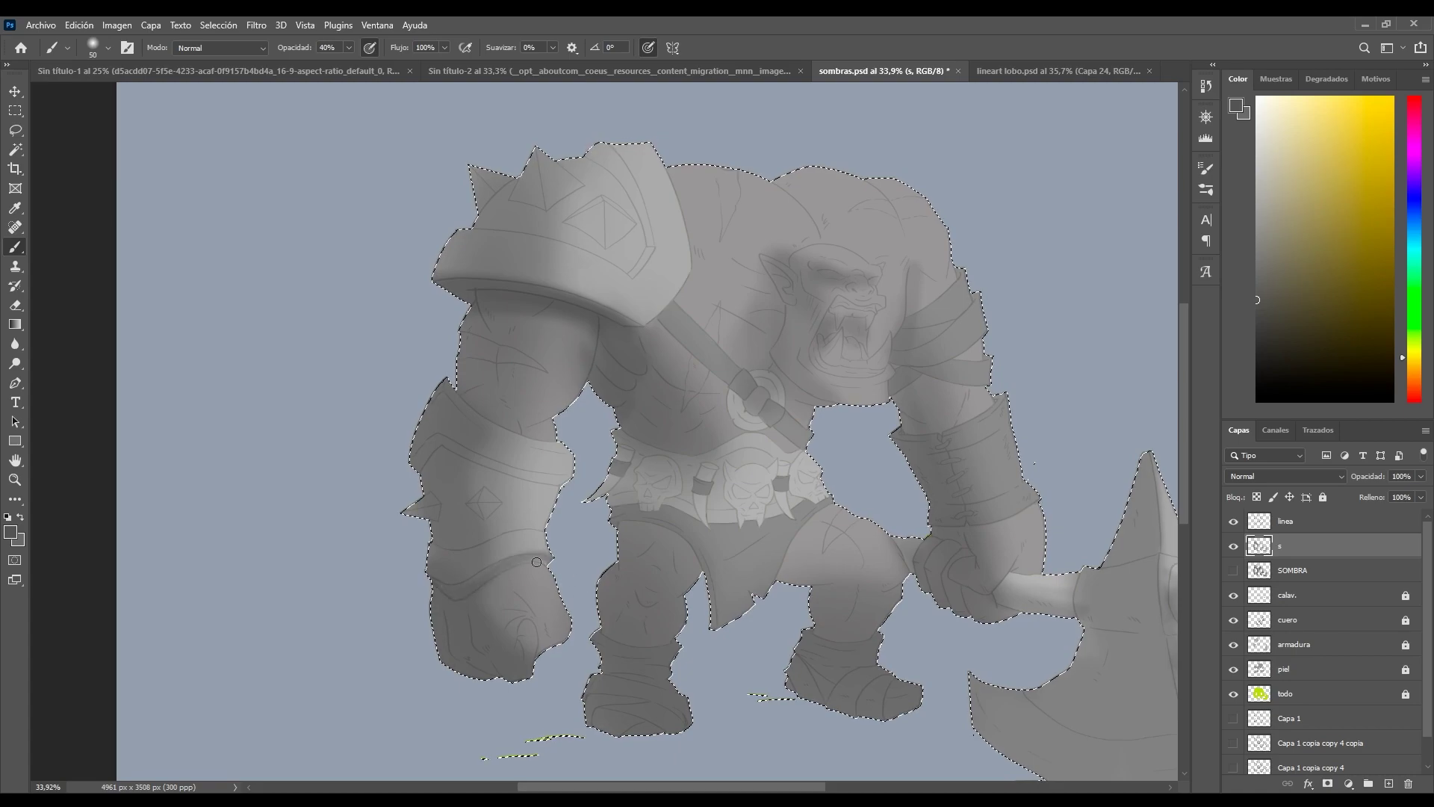
# - Darken the bracer, upper arm and spiked side of the shoulder armour with a 175 px brush at 40% opacity
pyautogui.press(']')
pyautogui.press(']')
pyautogui.press(']')
pyautogui.press(']')
pyautogui.press(']')
pyautogui.press(']')
pyautogui.press(']')
pyautogui.press(']')
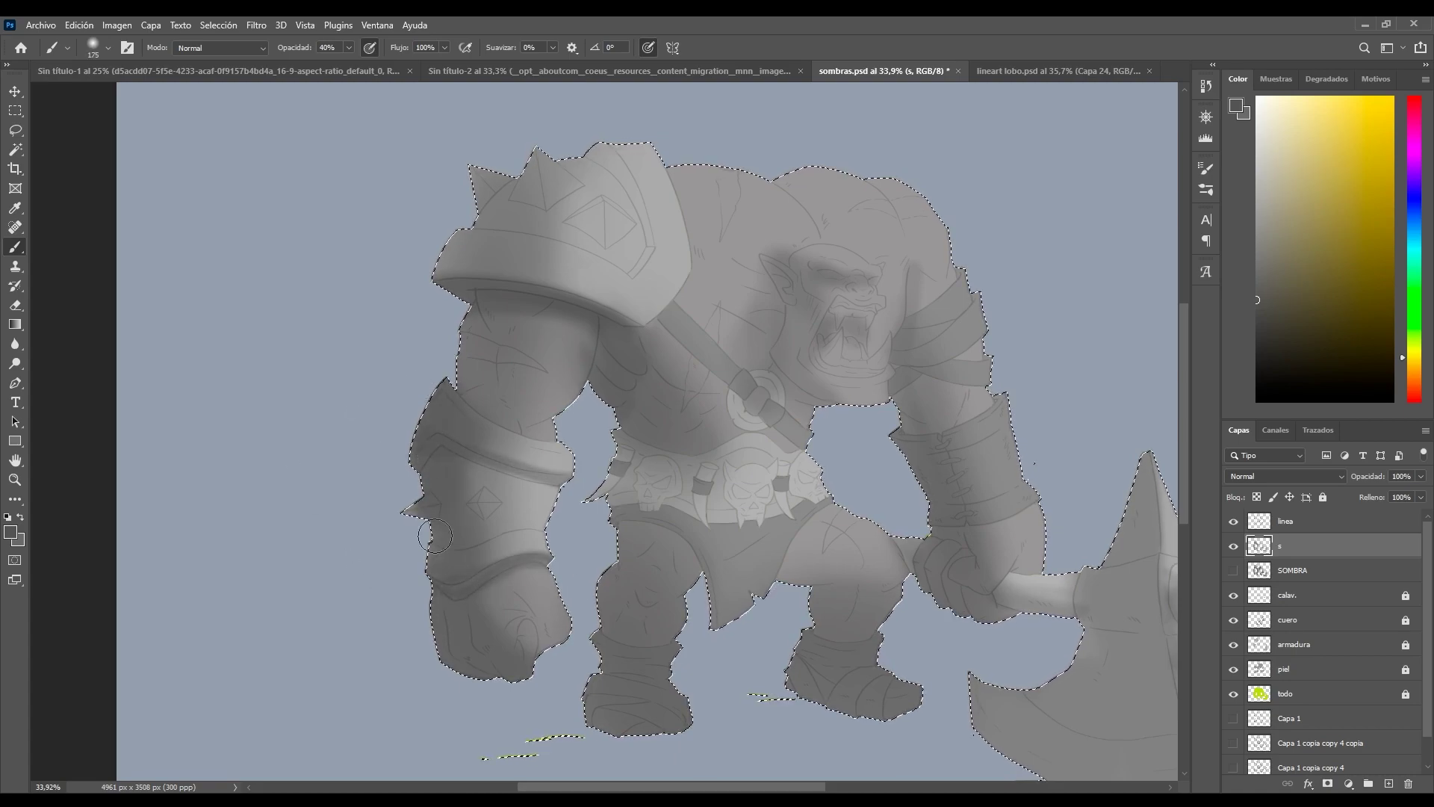
pyautogui.moveTo(522, 285)
pyautogui.mouseDown()
pyautogui.moveTo(522, 217)
pyautogui.moveTo(531, 295)
pyautogui.mouseUp()
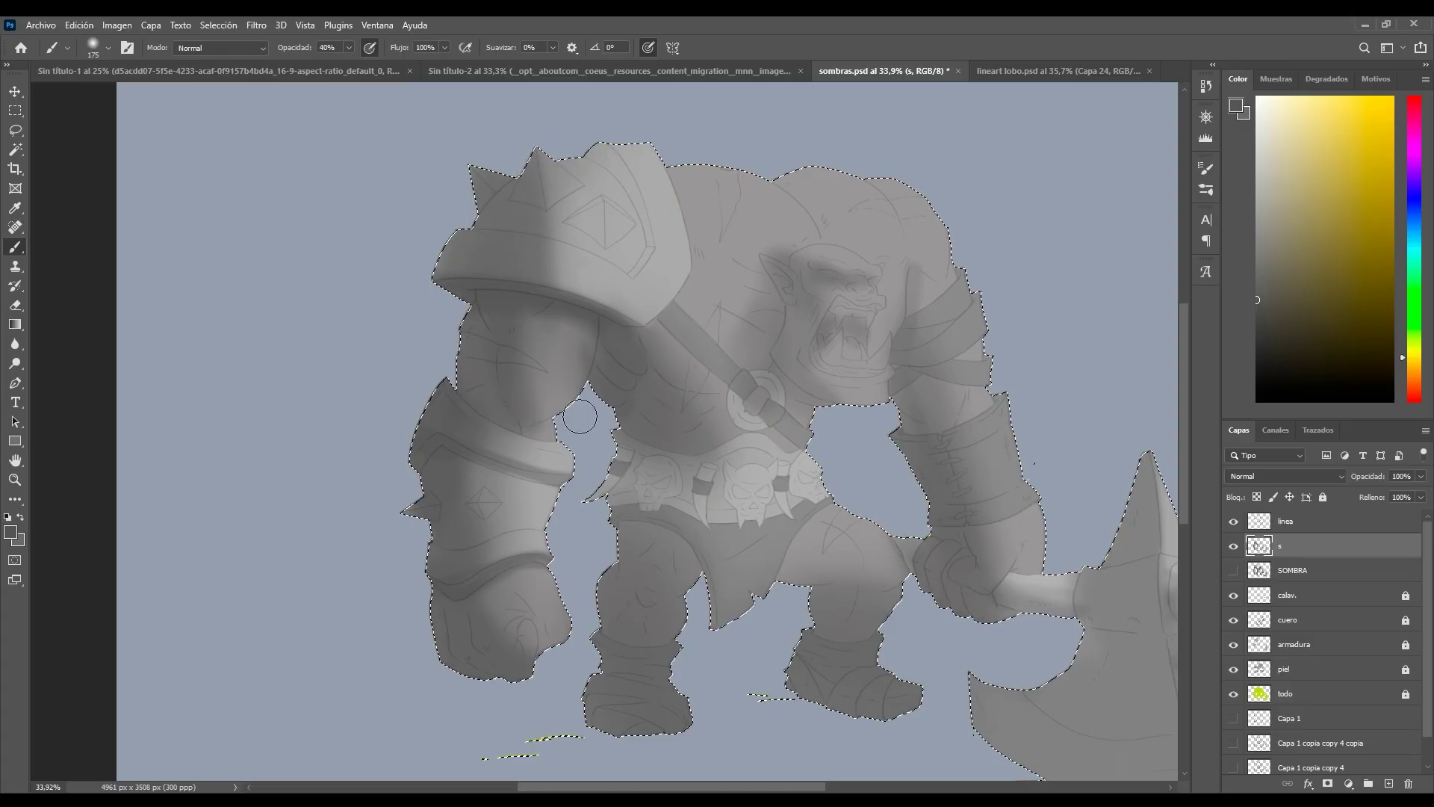
# - Paint dark shadows around the orc's nose and nostrils with a 25 px brush at 40% opacity
pyautogui.moveTo(371, 608); pyautogui.dragTo(205, 614)
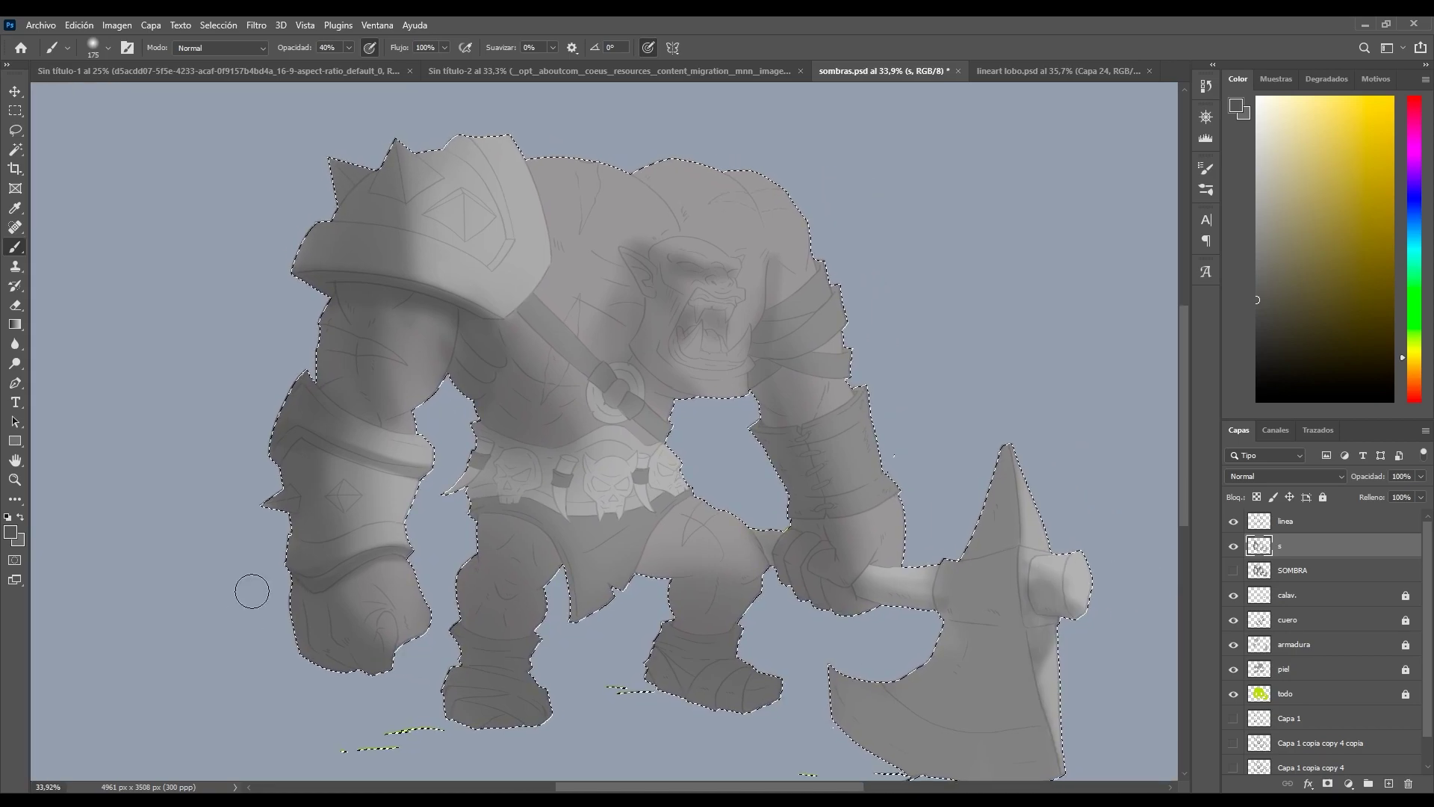
pyautogui.press('z')
pyautogui.moveTo(652, 286); pyautogui.dragTo(695, 287)
pyautogui.press('b')
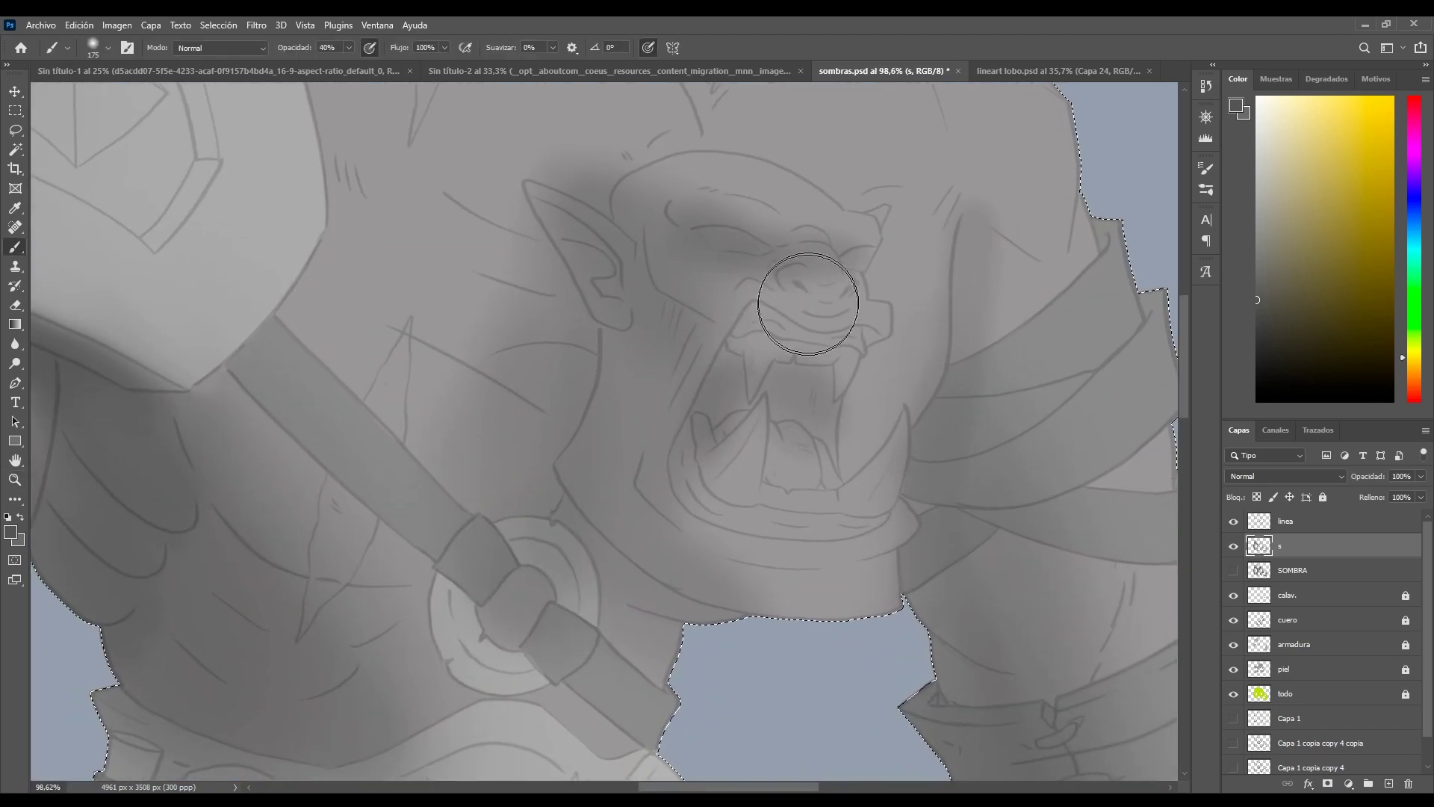
pyautogui.press('[')
pyautogui.press('[')
pyautogui.press('[')
pyautogui.press('[')
pyautogui.press('[')
pyautogui.press('[')
pyautogui.press('[')
pyautogui.press('[')
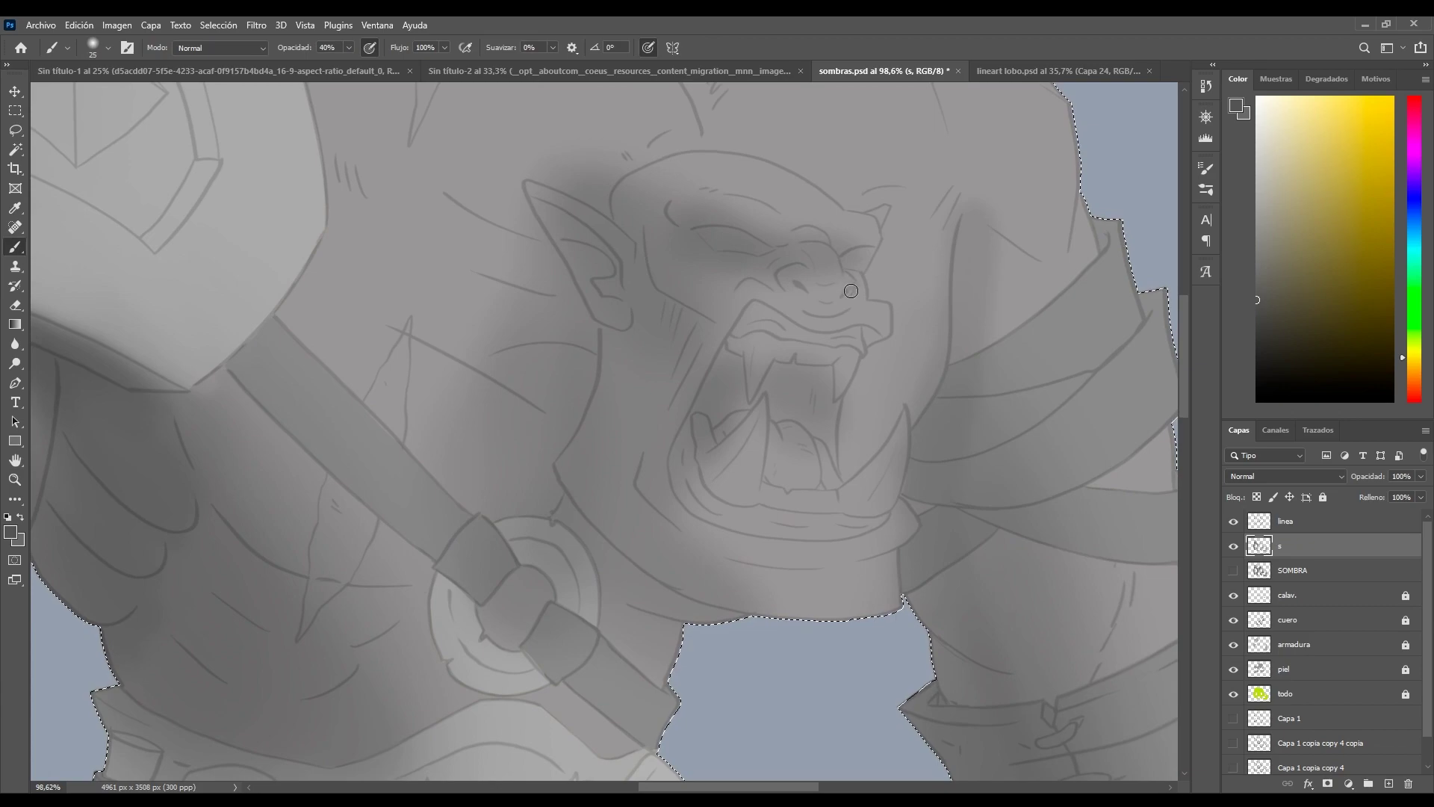
pyautogui.moveTo(841, 295)
pyautogui.mouseDown()
pyautogui.moveTo(779, 277)
pyautogui.moveTo(810, 296)
pyautogui.moveTo(843, 290)
pyautogui.moveTo(795, 279)
pyautogui.moveTo(810, 278)
pyautogui.moveTo(785, 255)
pyautogui.mouseUp()
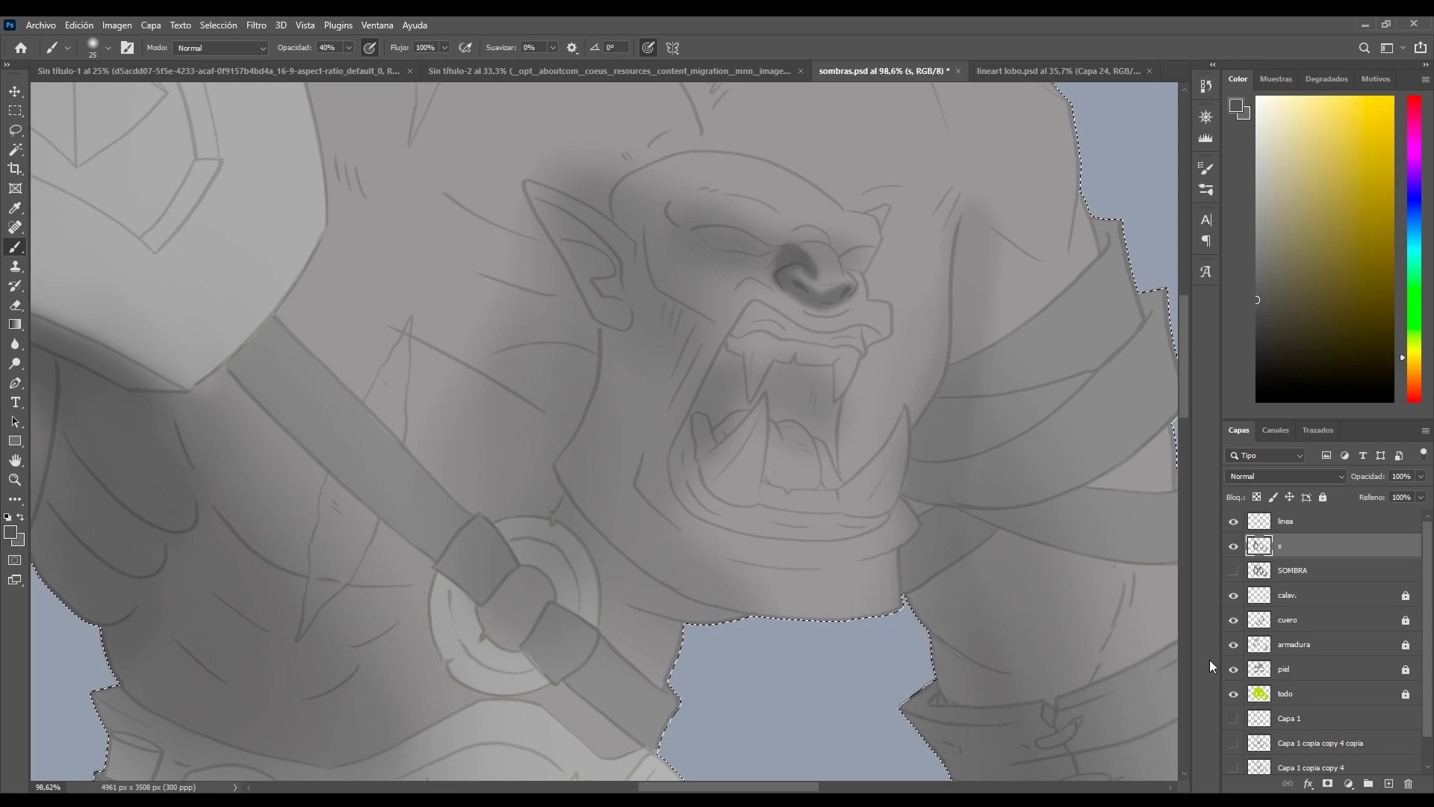
# - Lower the linea layer's opacity to 9% and darken both eye sockets on layer s
pyautogui.click(1314, 521)
pyautogui.moveTo(1374, 481); pyautogui.dragTo(1369, 480)
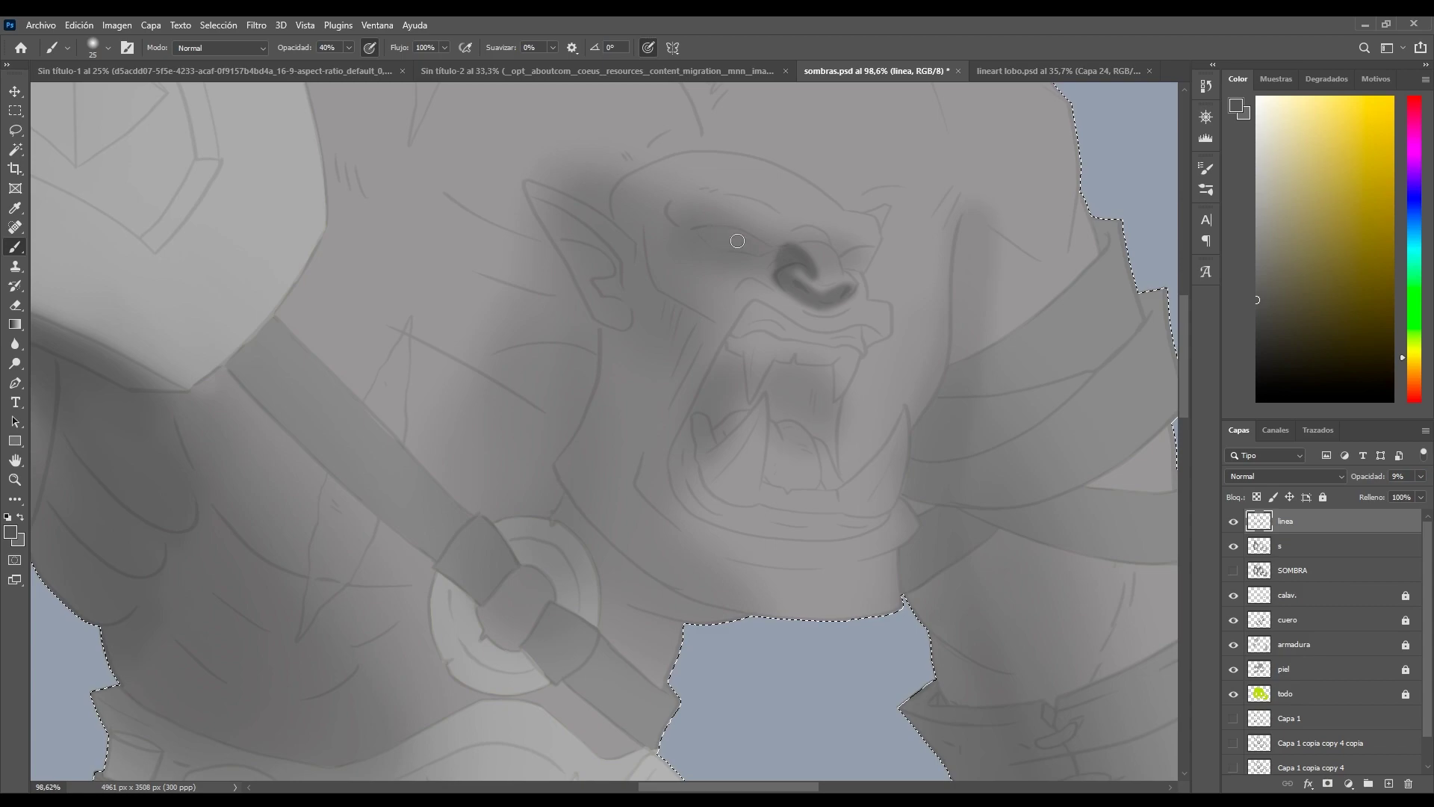
pyautogui.hotkey('alt', '[')
pyautogui.moveTo(755, 248)
pyautogui.mouseDown()
pyautogui.moveTo(753, 262)
pyautogui.moveTo(715, 234)
pyautogui.moveTo(662, 235)
pyautogui.moveTo(739, 248)
pyautogui.moveTo(685, 231)
pyautogui.mouseUp()
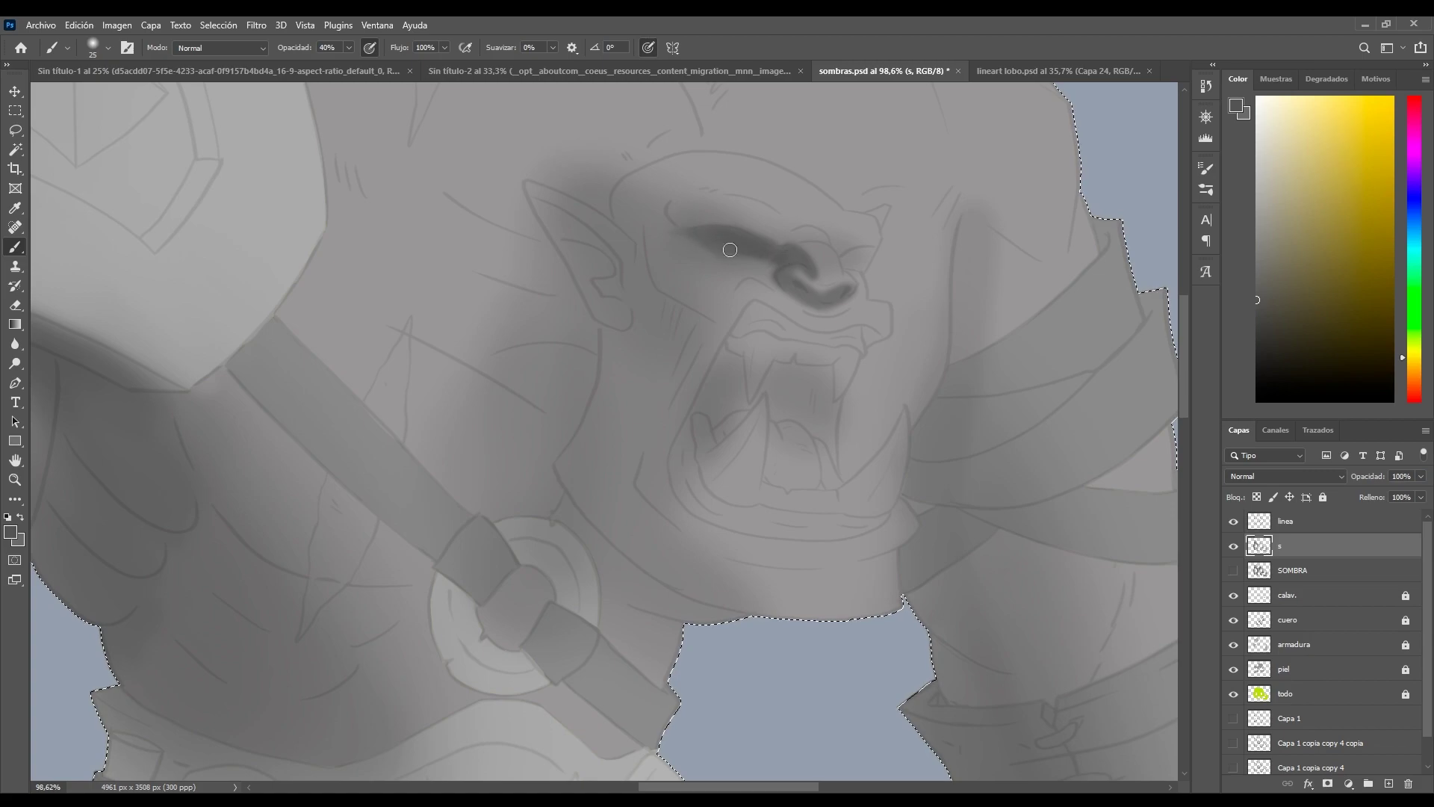
pyautogui.moveTo(844, 258)
pyautogui.mouseDown()
pyautogui.moveTo(865, 261)
pyautogui.moveTo(847, 260)
pyautogui.mouseUp()
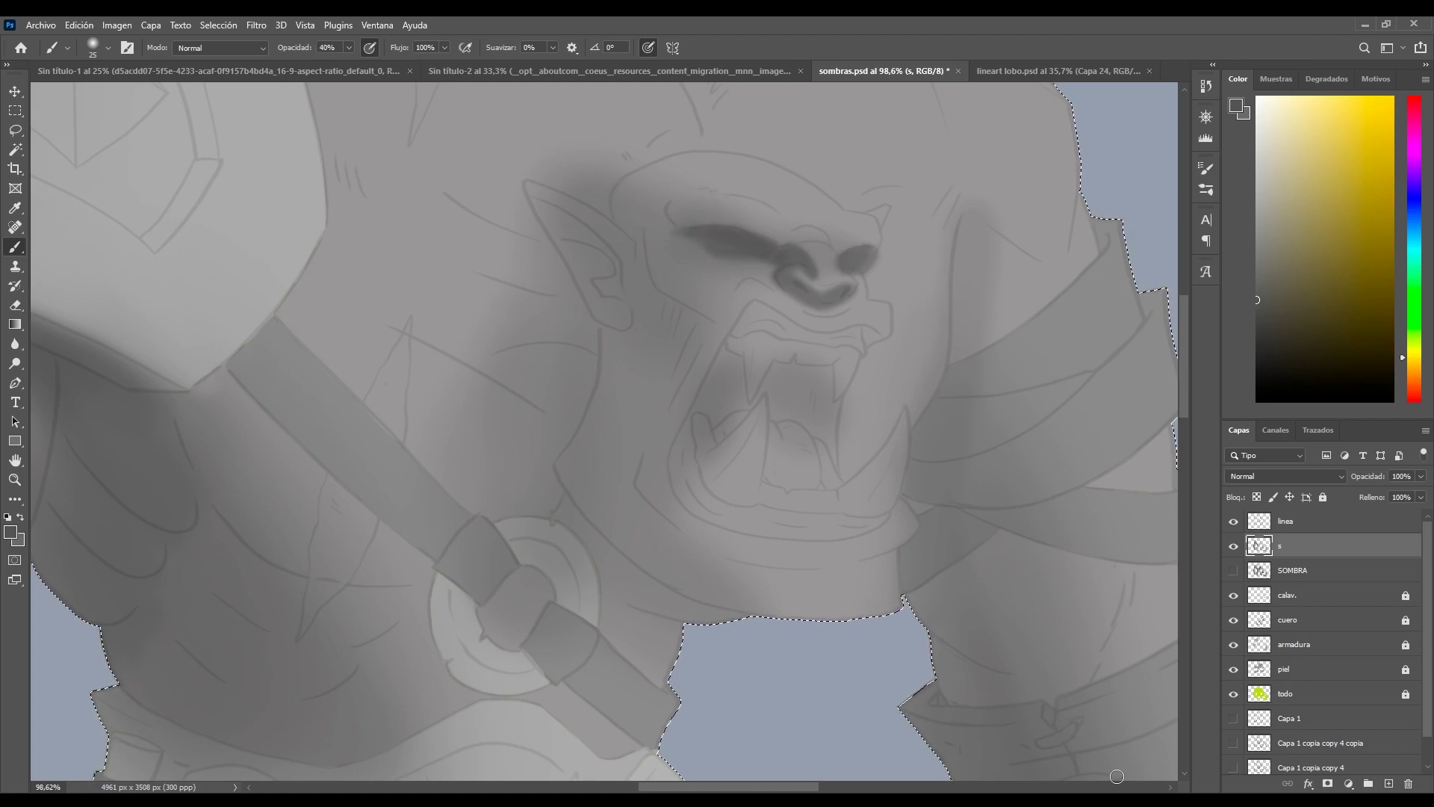
# - Raise the linea layer's opacity to 93% to compare the line art with the face shading, and fade it back out
pyautogui.click(1294, 523)
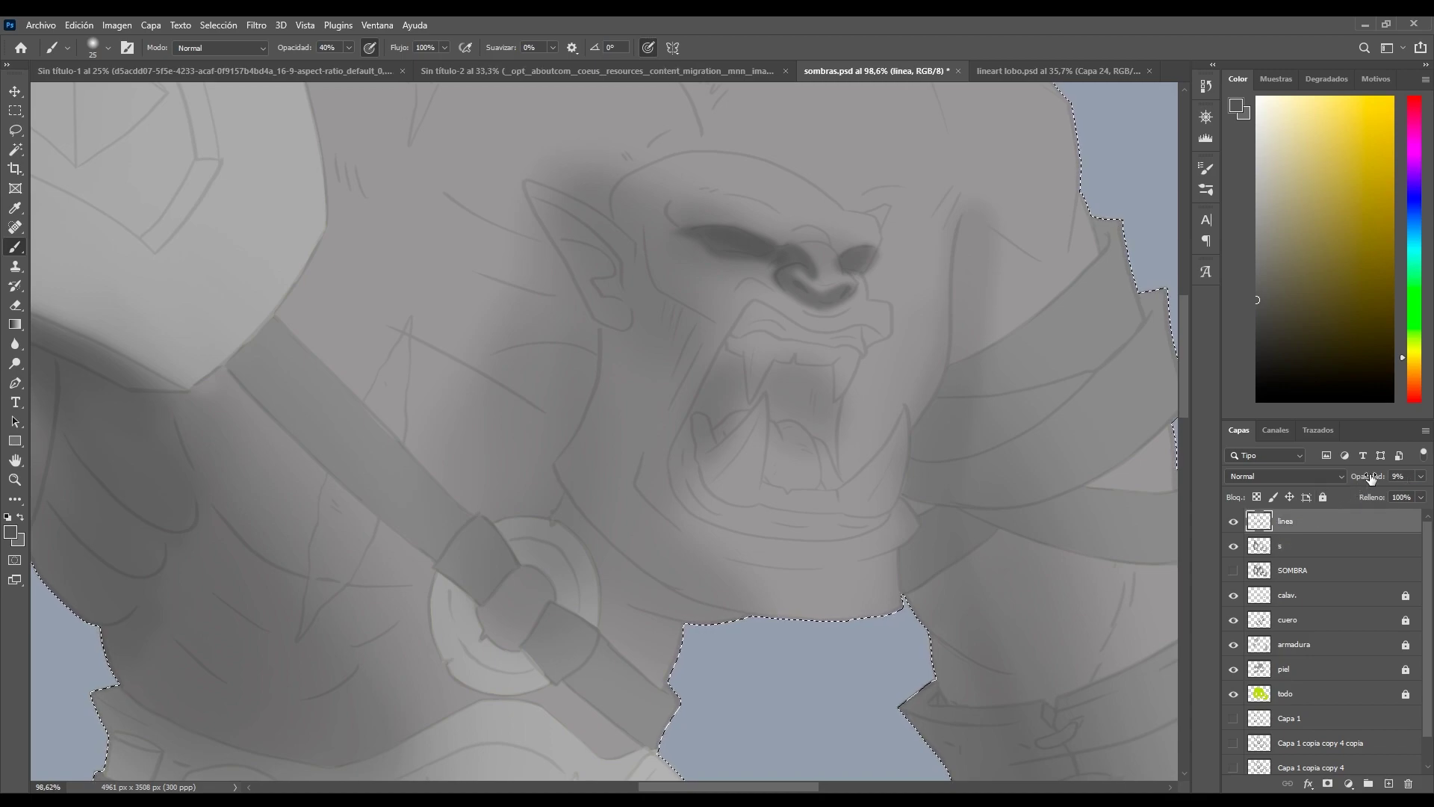
pyautogui.moveTo(1367, 476); pyautogui.dragTo(1381, 475)
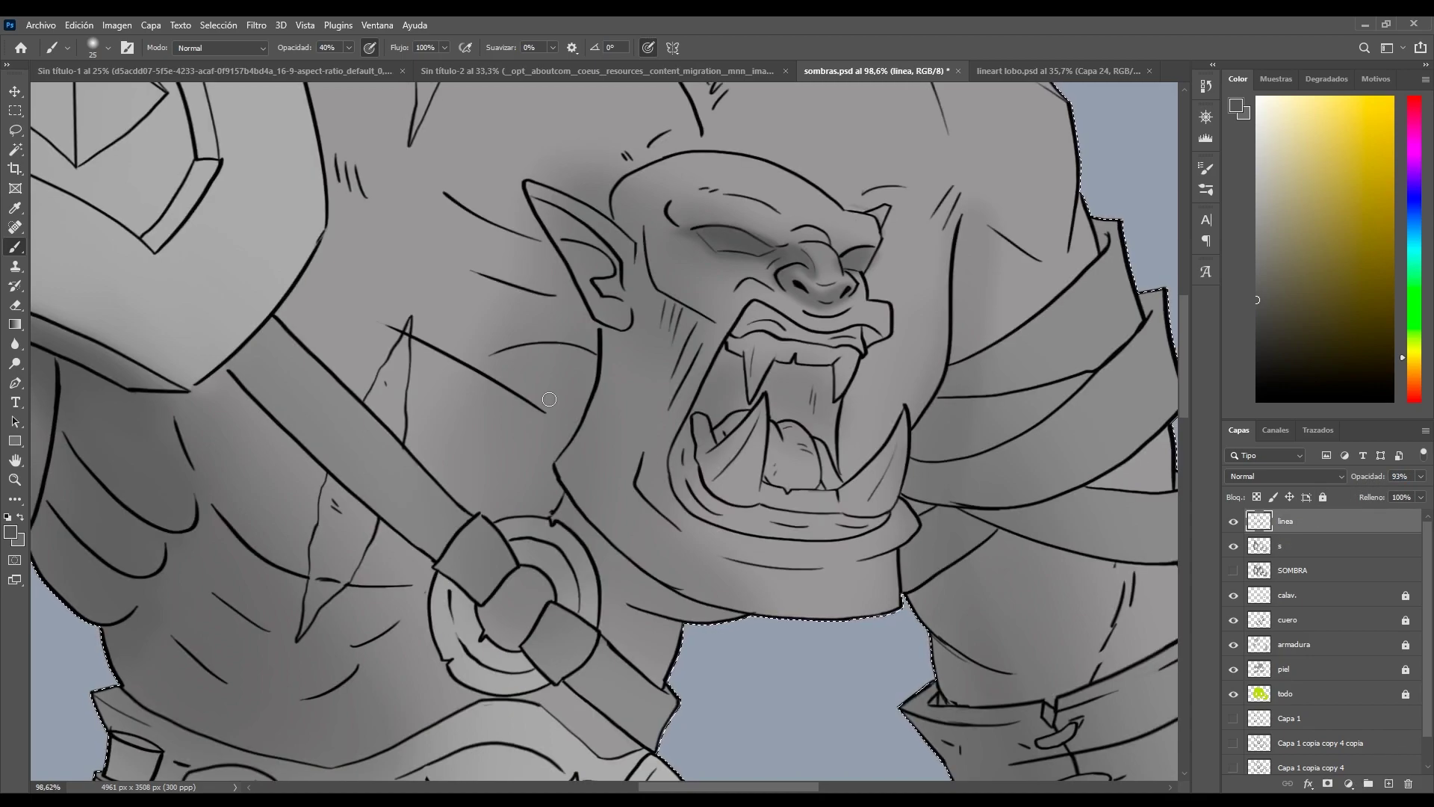
pyautogui.moveTo(1369, 478); pyautogui.dragTo(1318, 531)
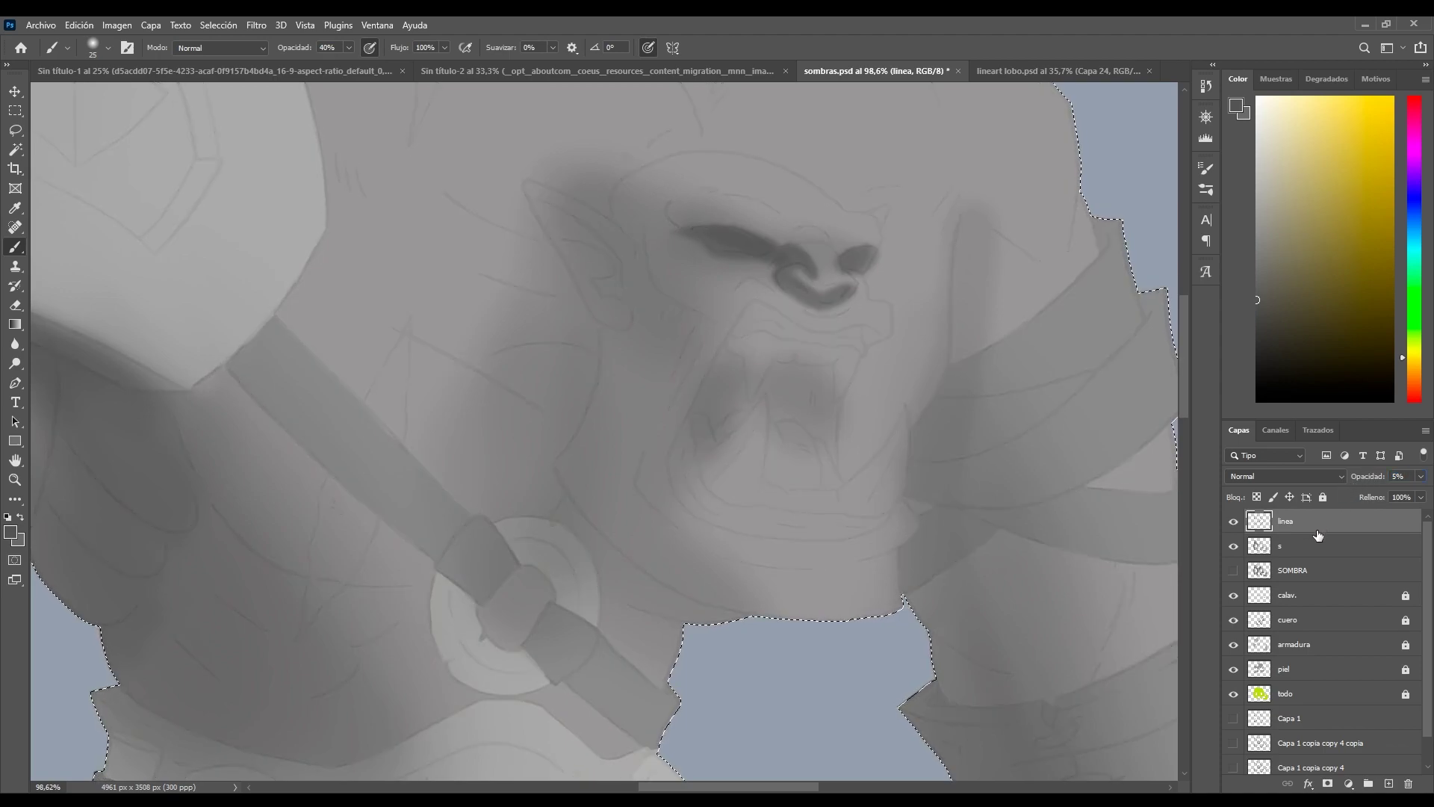
# - Darken the inside of the ear and the mouth cavity on layer s with the 25 px brush at 40% opacity
pyautogui.click(1300, 550)
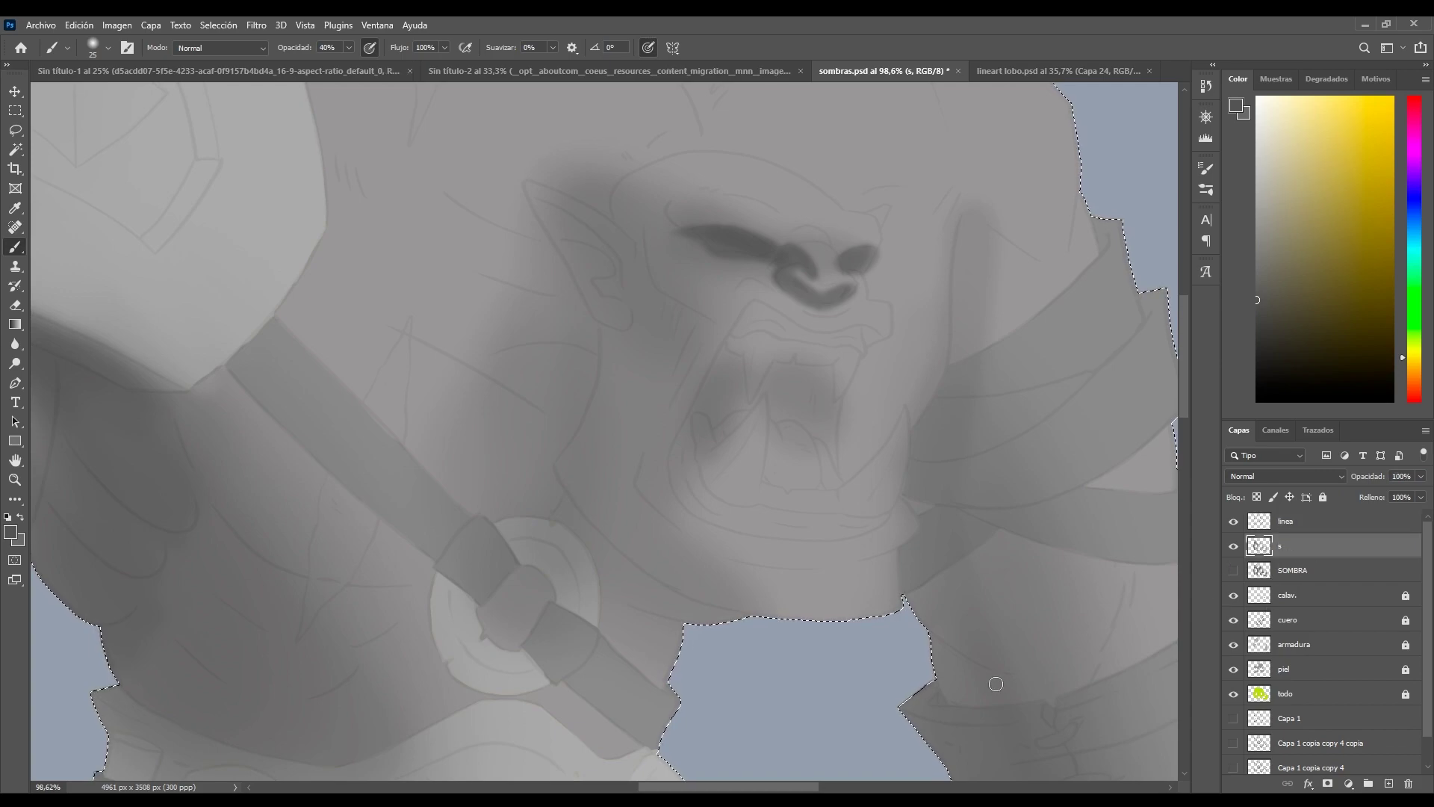
pyautogui.moveTo(617, 267)
pyautogui.mouseDown()
pyautogui.moveTo(569, 227)
pyautogui.moveTo(626, 316)
pyautogui.moveTo(595, 242)
pyautogui.moveTo(614, 268)
pyautogui.moveTo(581, 231)
pyautogui.moveTo(610, 288)
pyautogui.moveTo(567, 249)
pyautogui.mouseUp()
pyautogui.moveTo(810, 390)
pyautogui.mouseDown()
pyautogui.moveTo(835, 467)
pyautogui.moveTo(826, 399)
pyautogui.moveTo(774, 415)
pyautogui.moveTo(765, 371)
pyautogui.moveTo(810, 369)
pyautogui.mouseUp()
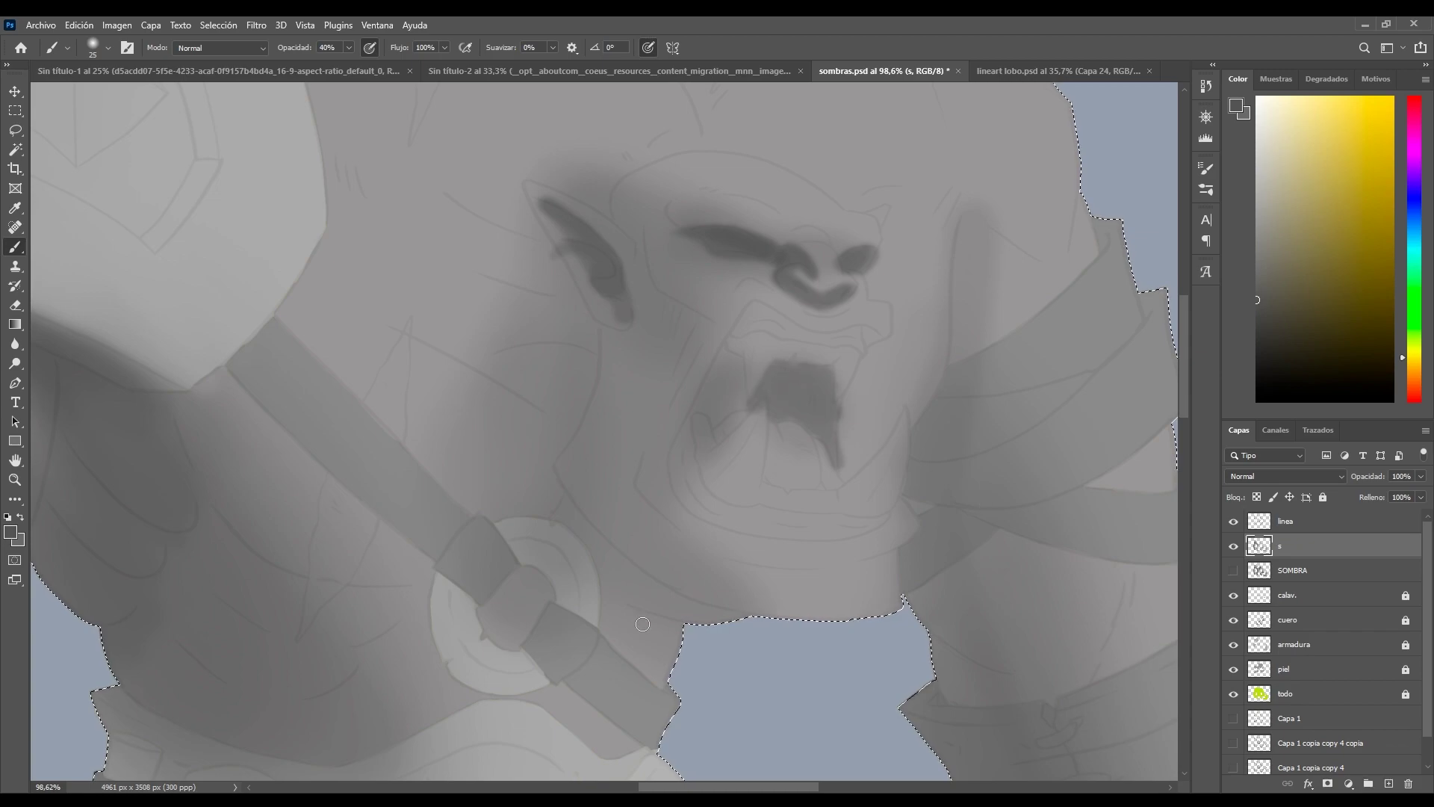
# - Hide layer s, show the SOMBRA layer, and select it to review the completed shading over the whole orc
pyautogui.scroll(-6, 642, 623)
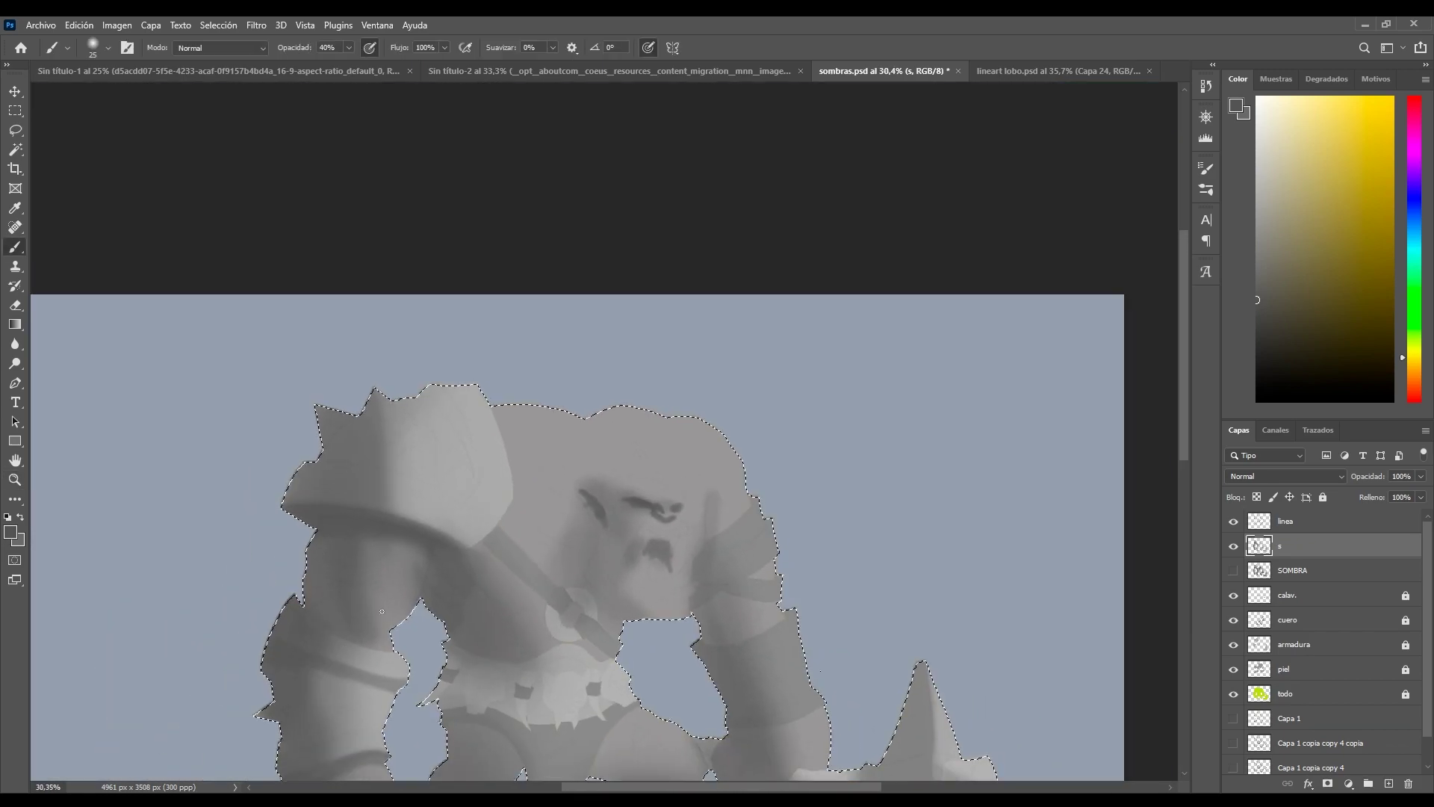
pyautogui.scroll(-5, 382, 611)
pyautogui.click(1233, 546)
pyautogui.click(1233, 571)
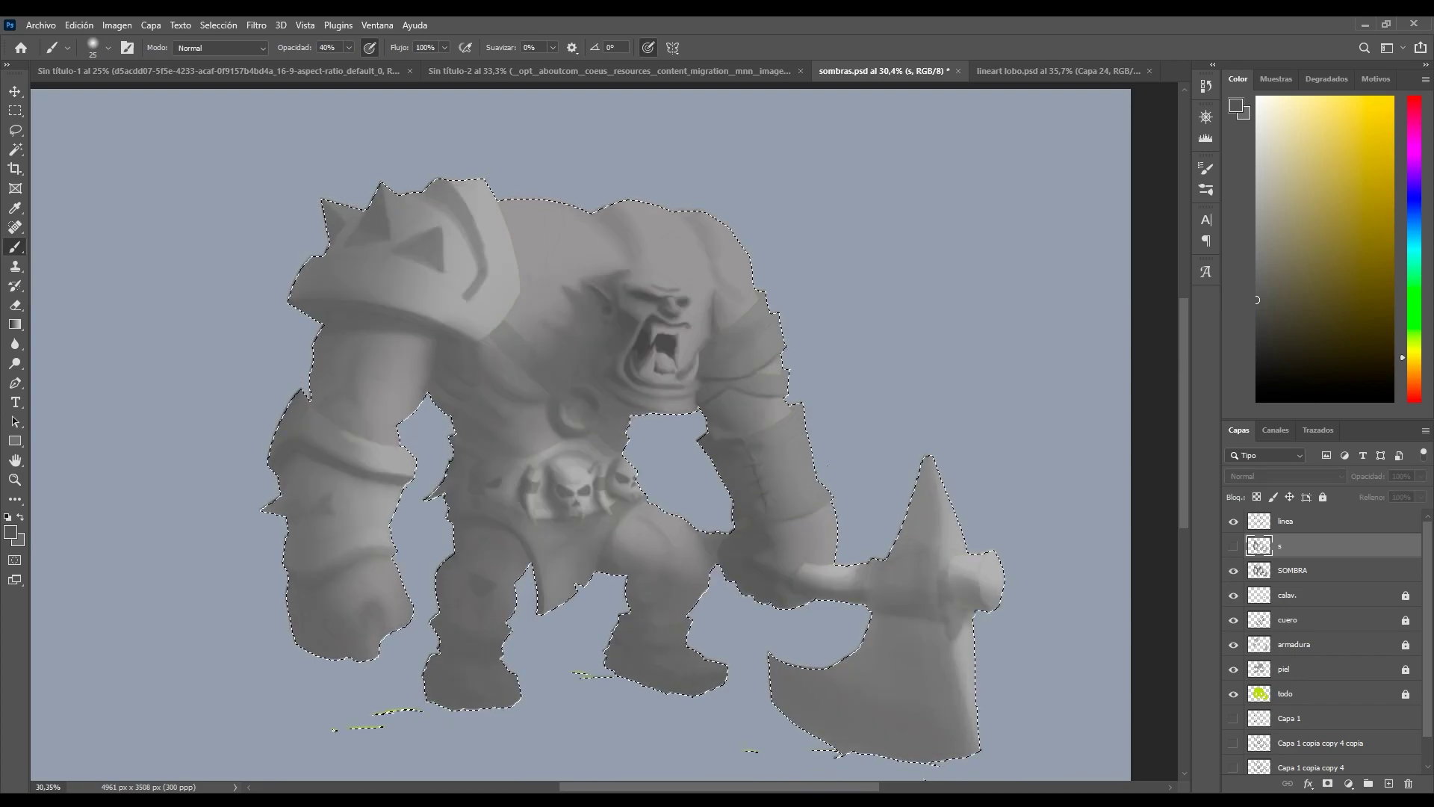
pyautogui.moveTo(268, 262); pyautogui.dragTo(594, 429)
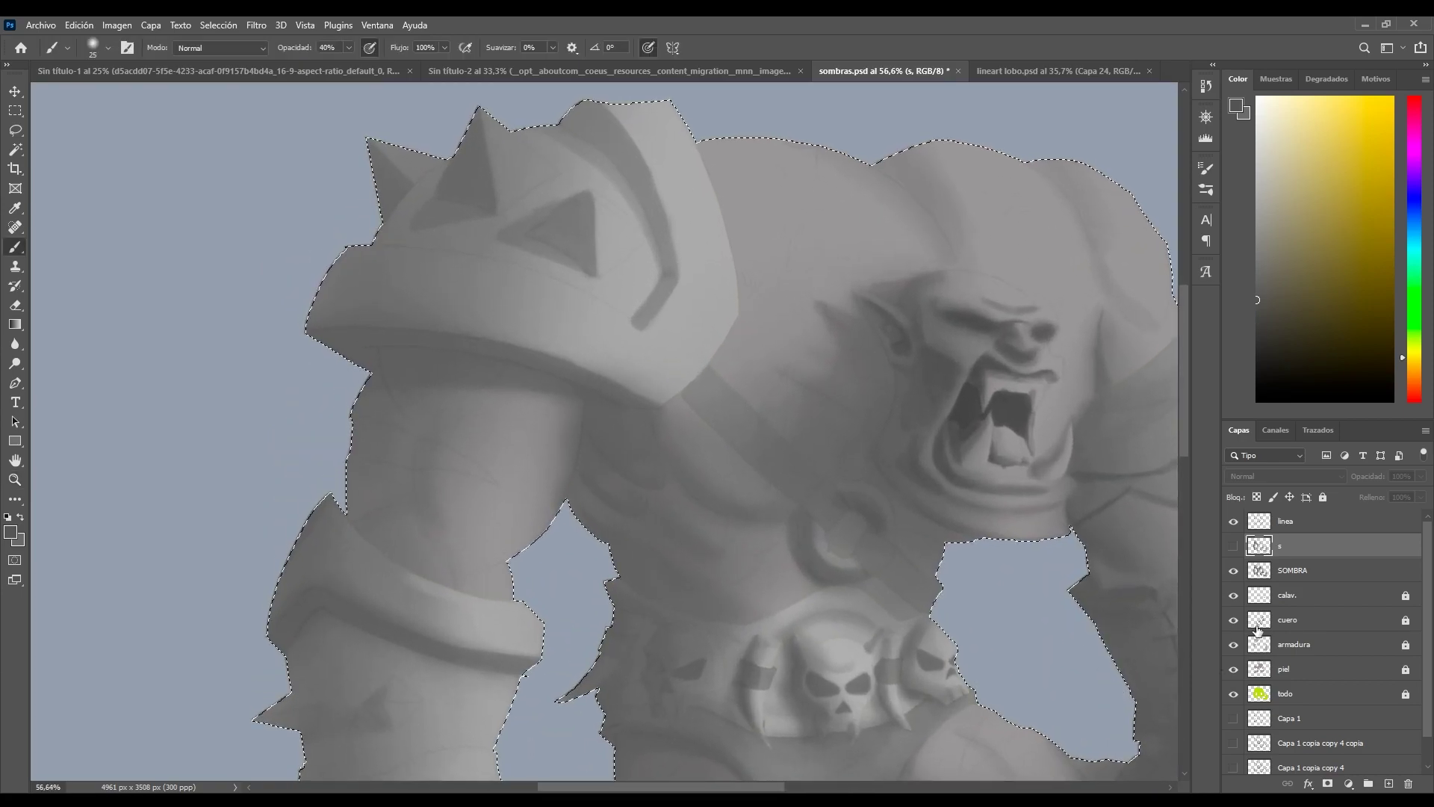
pyautogui.click(1296, 575)
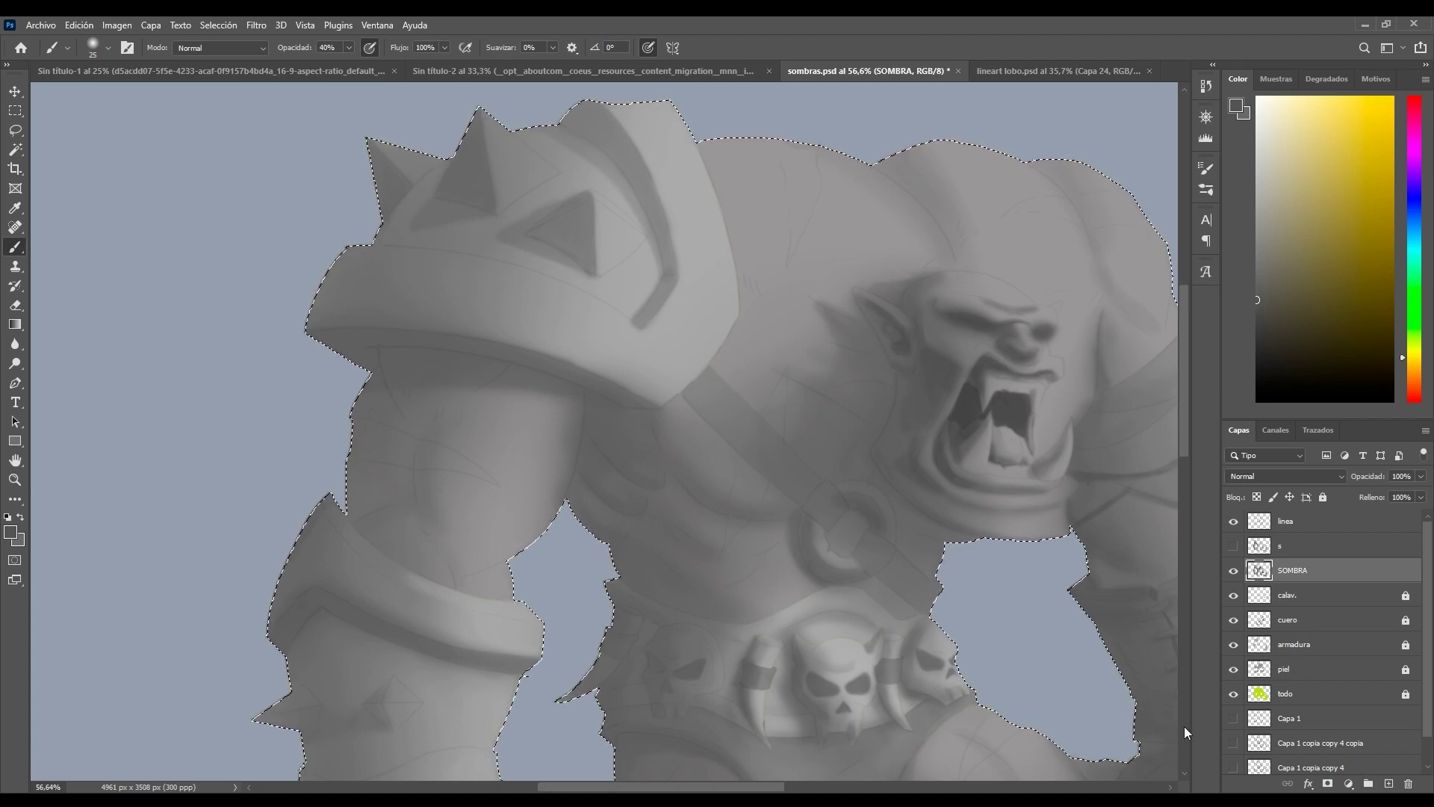
pyautogui.press('z')
pyautogui.moveTo(926, 635); pyautogui.dragTo(851, 622)
pyautogui.moveTo(674, 643); pyautogui.dragTo(492, 501)
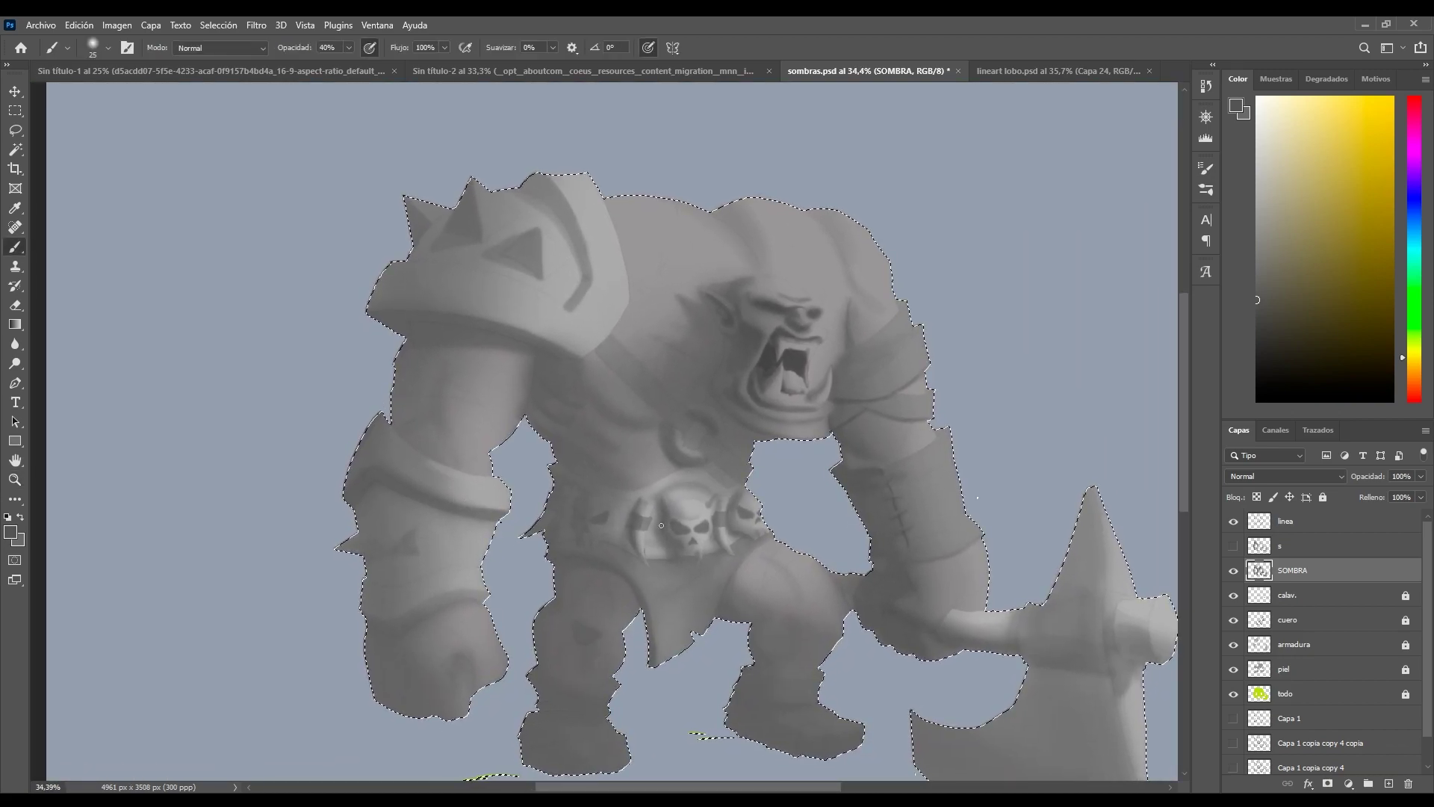
# - Switch to the lineart lobo.psd document and examine the wolf warrior's full figure and head shading
pyautogui.click(998, 74)
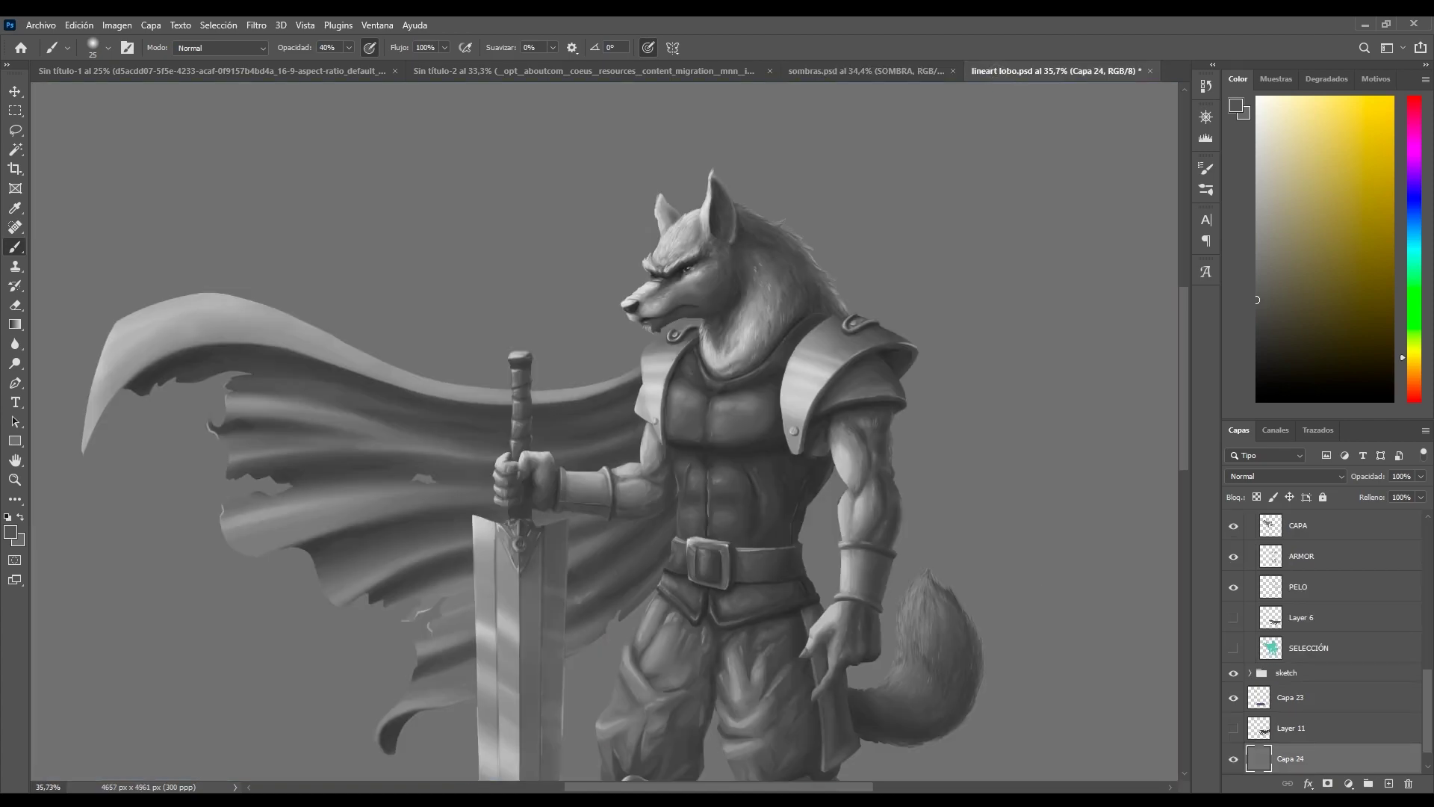
pyautogui.scroll(-3, 643, 651)
pyautogui.moveTo(462, 736); pyautogui.dragTo(440, 633)
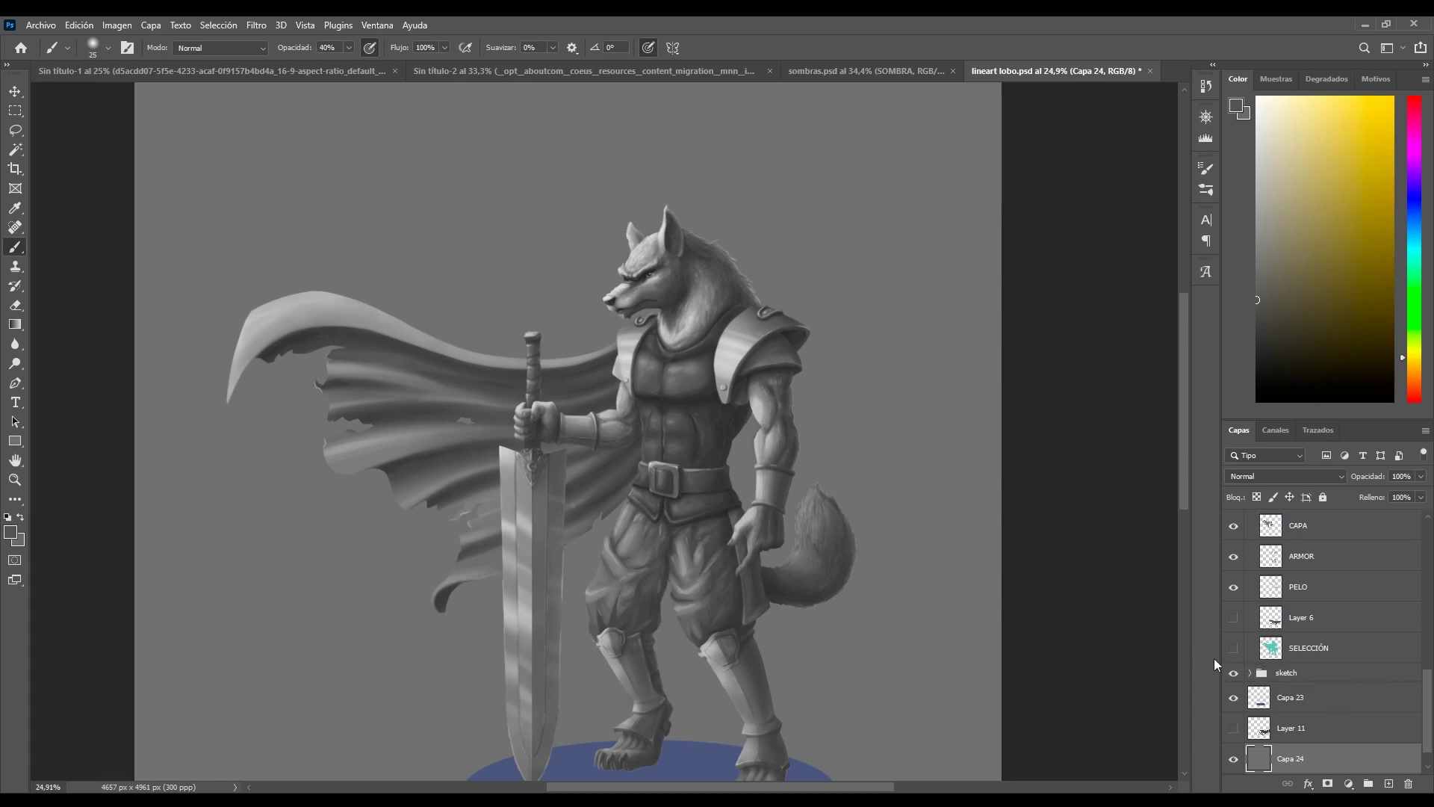
pyautogui.hotkey('ctrl', 'space')
pyautogui.moveTo(636, 263); pyautogui.dragTo(747, 266)
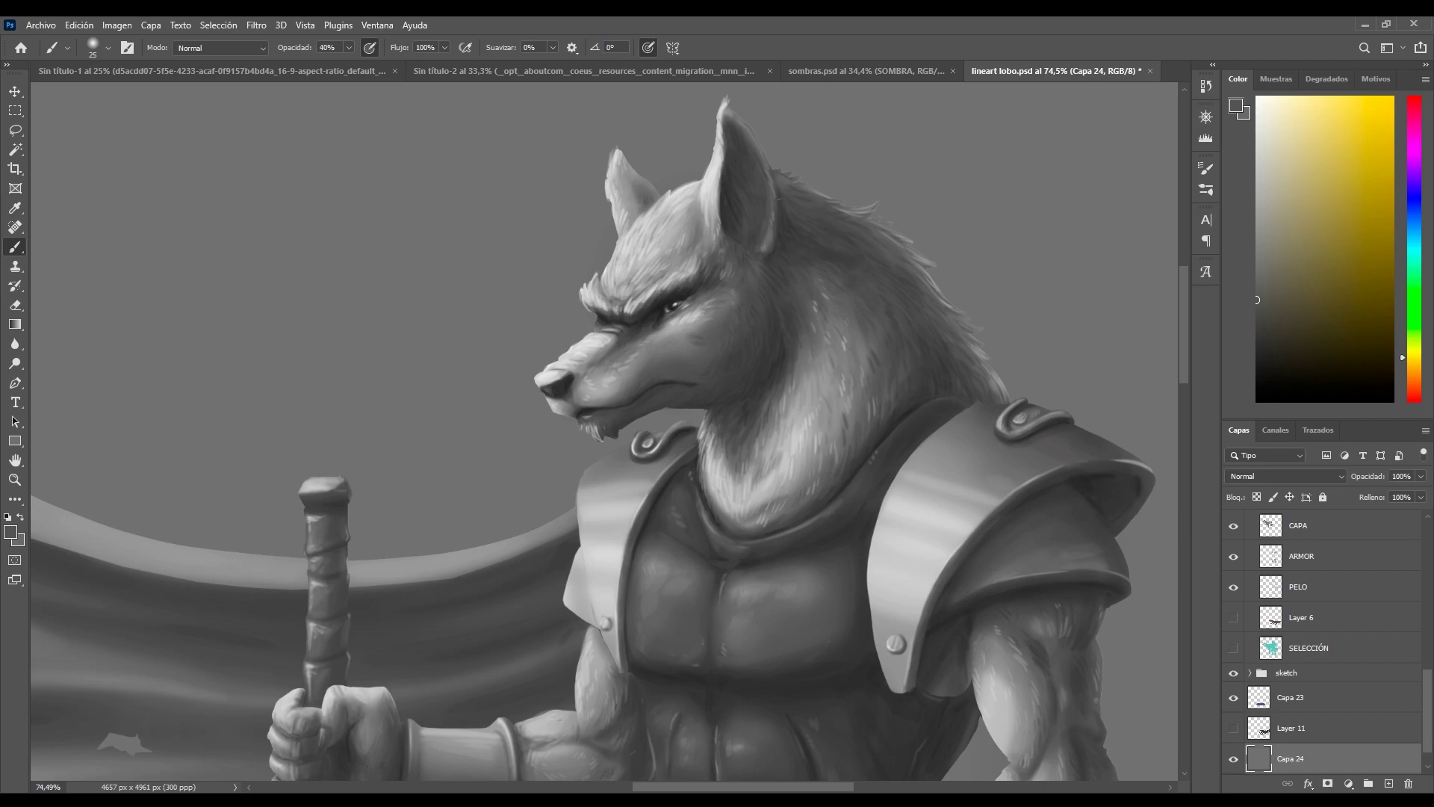
# - Toggle the LUCES layer off and on to compare the wolf with and without its highlights
pyautogui.scroll(5, 1280, 667)
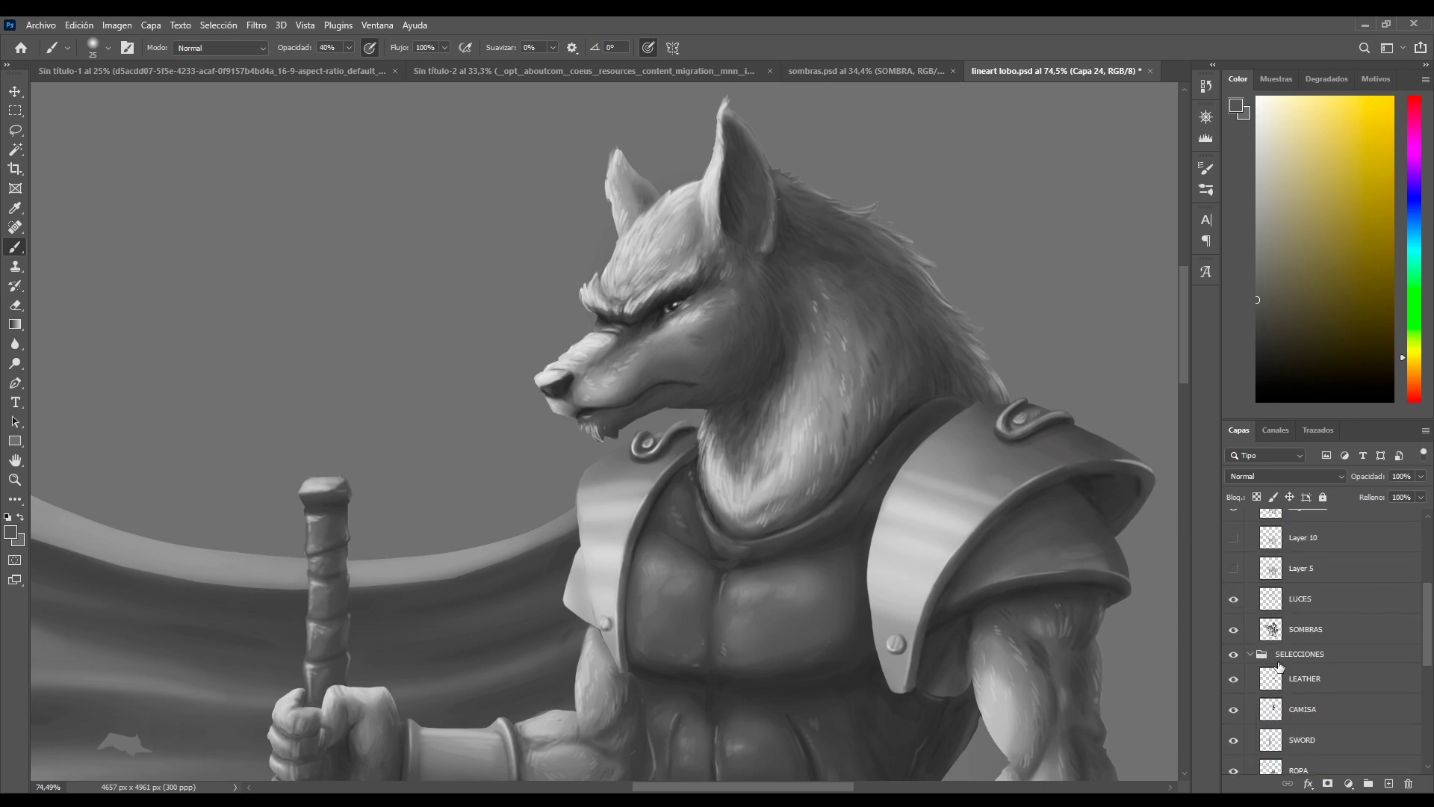
pyautogui.click(1232, 600)
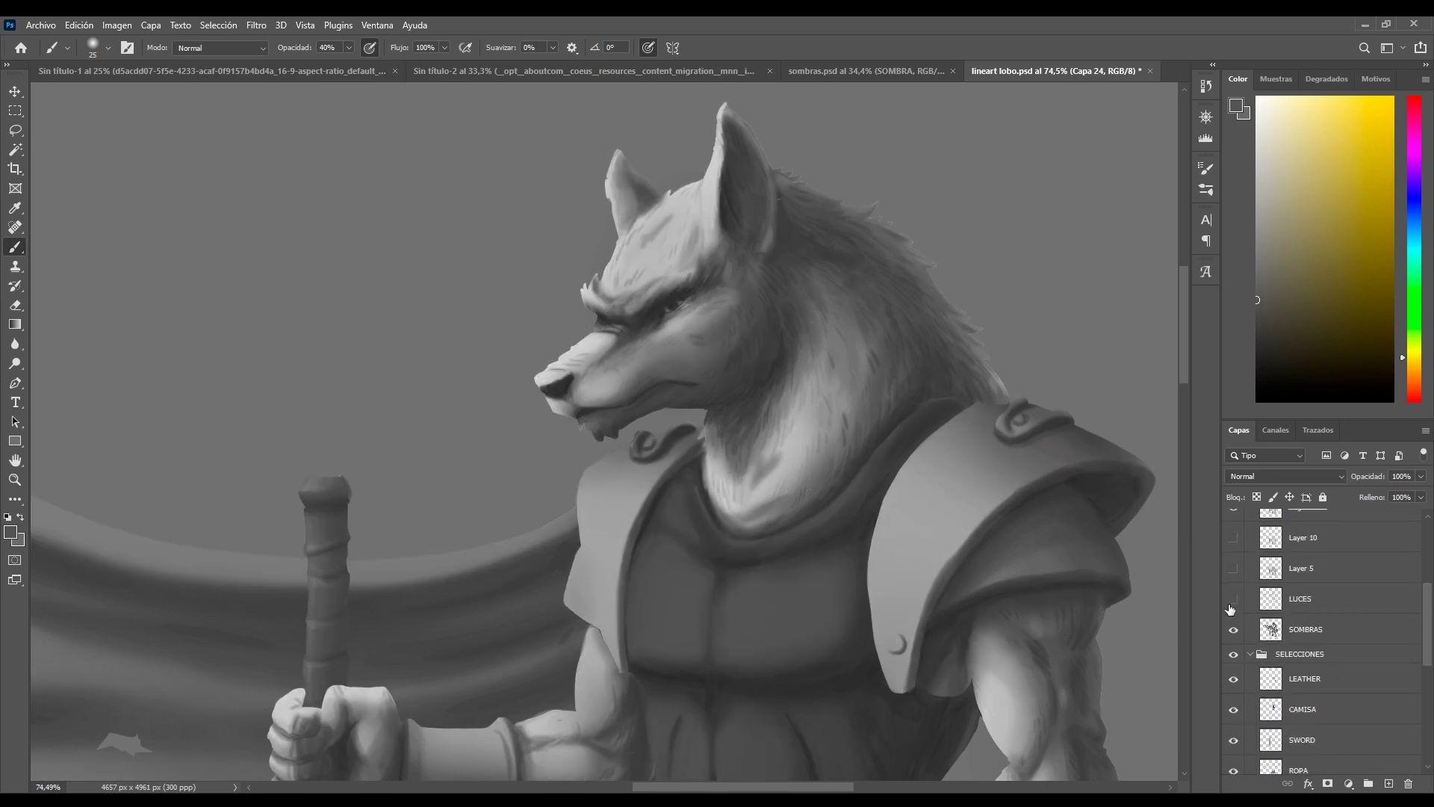
pyautogui.click(1232, 600)
pyautogui.click(1233, 600)
pyautogui.click(1232, 600)
pyautogui.click(1233, 599)
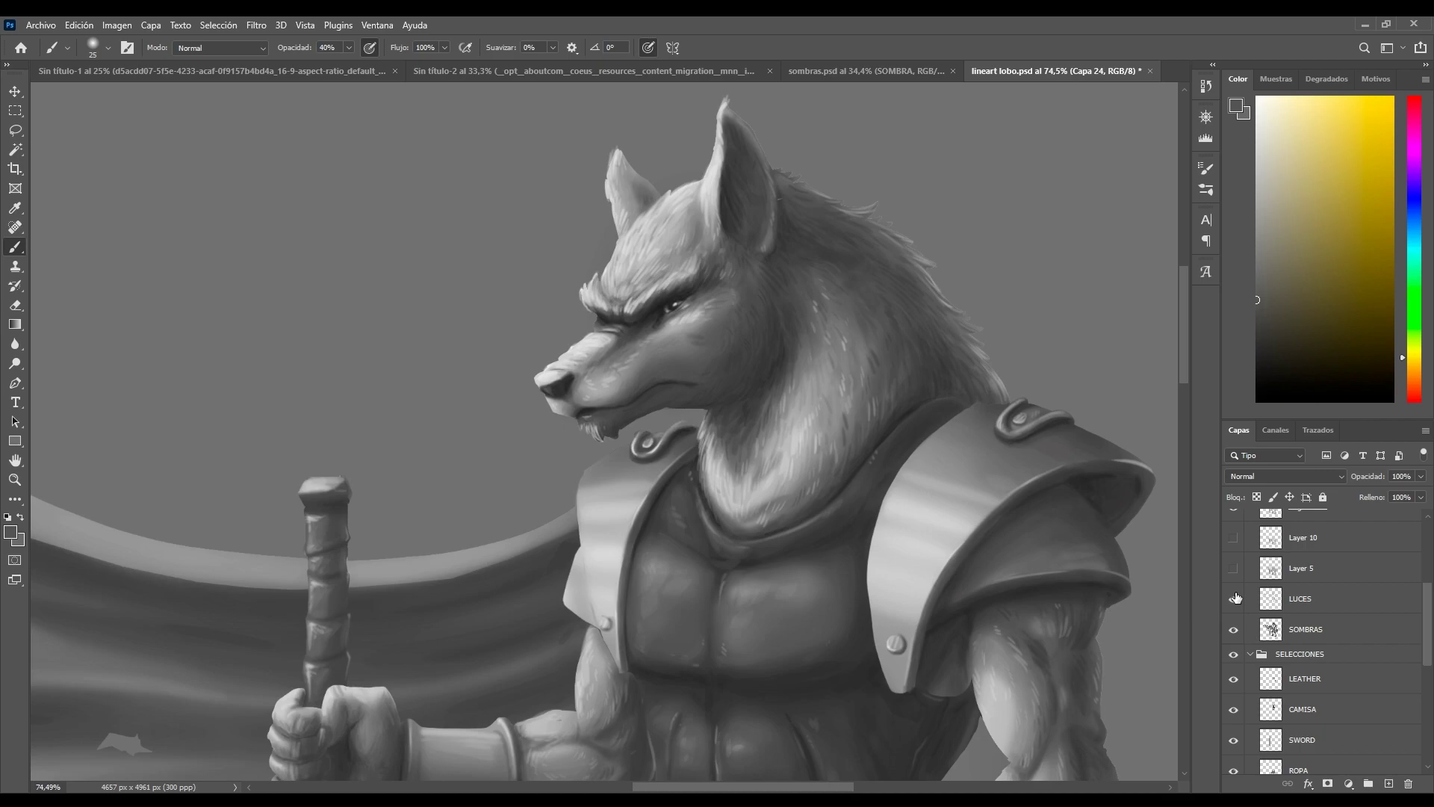
# - Sample a light grey from the wolf's shoulder armour and a dark grey from its torso to compare the tonal extremes
pyautogui.moveTo(776, 650); pyautogui.dragTo(703, 622)
pyautogui.moveTo(593, 600); pyautogui.dragTo(604, 404)
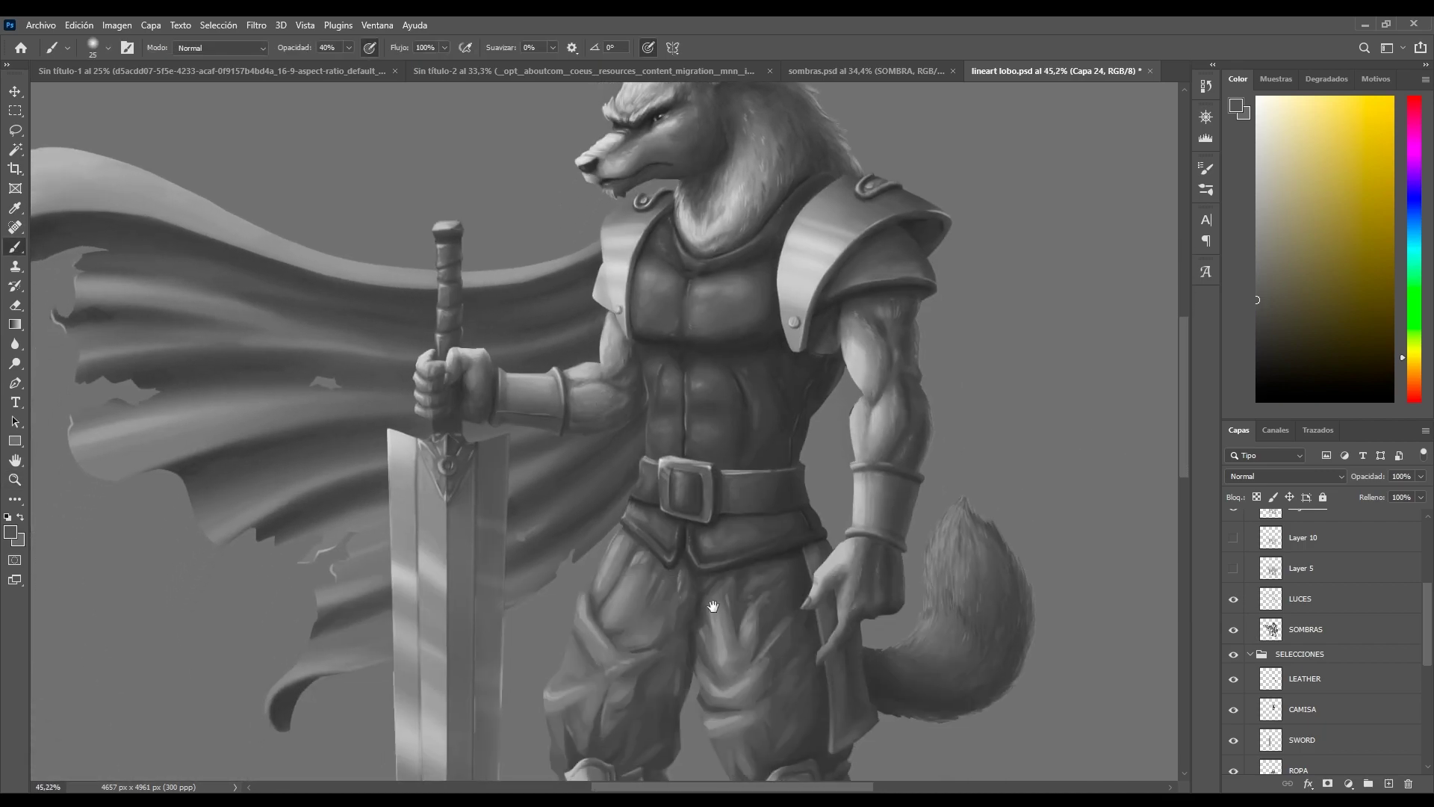
pyautogui.keyDown('alt'); pyautogui.click(804, 271); pyautogui.keyUp('alt')
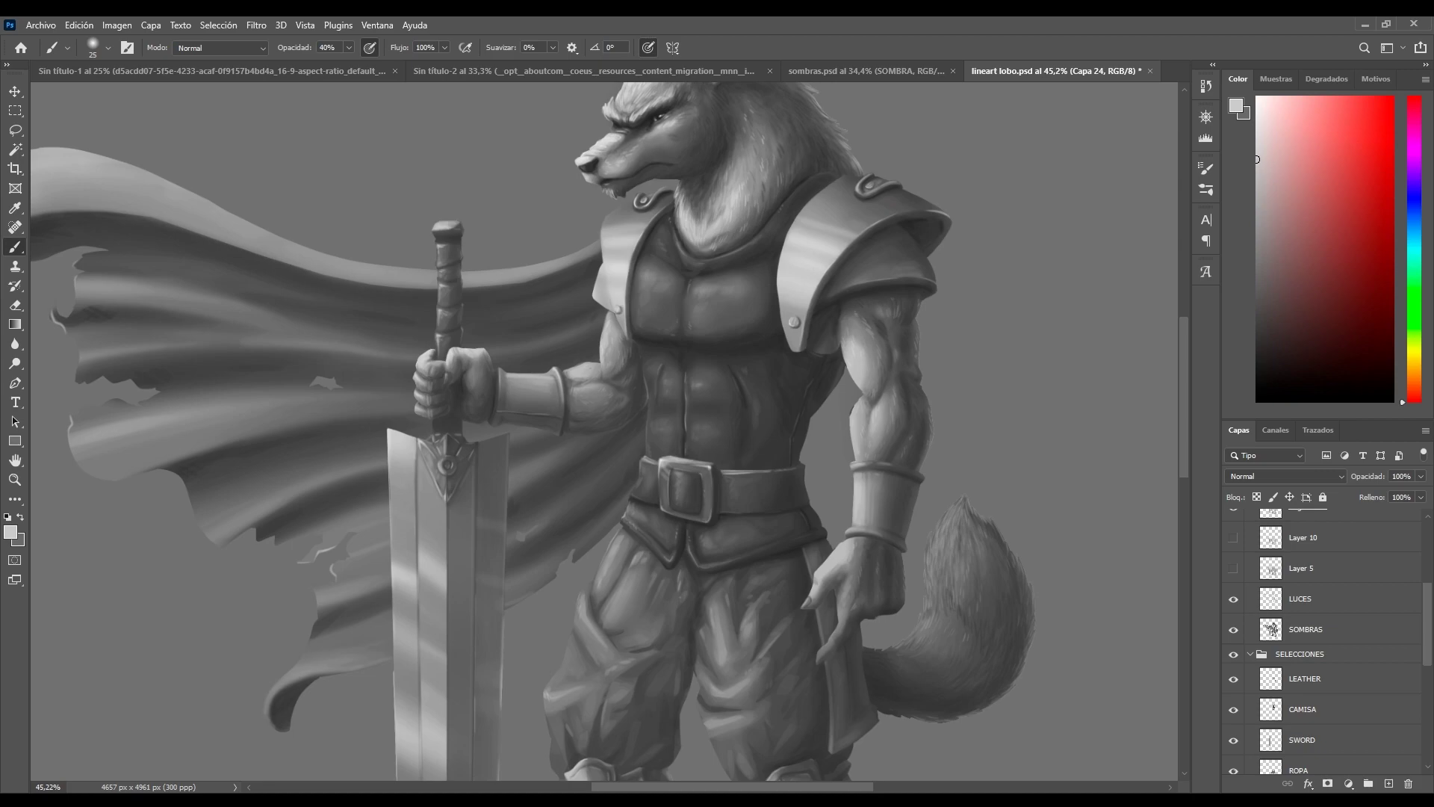
pyautogui.keyDown('alt'); pyautogui.click(791, 385); pyautogui.keyUp('alt')
pyautogui.moveTo(664, 682); pyautogui.dragTo(554, 696)
pyautogui.moveTo(472, 759)
pyautogui.mouseDown()
pyautogui.moveTo(348, 602)
pyautogui.moveTo(366, 647)
pyautogui.mouseUp()
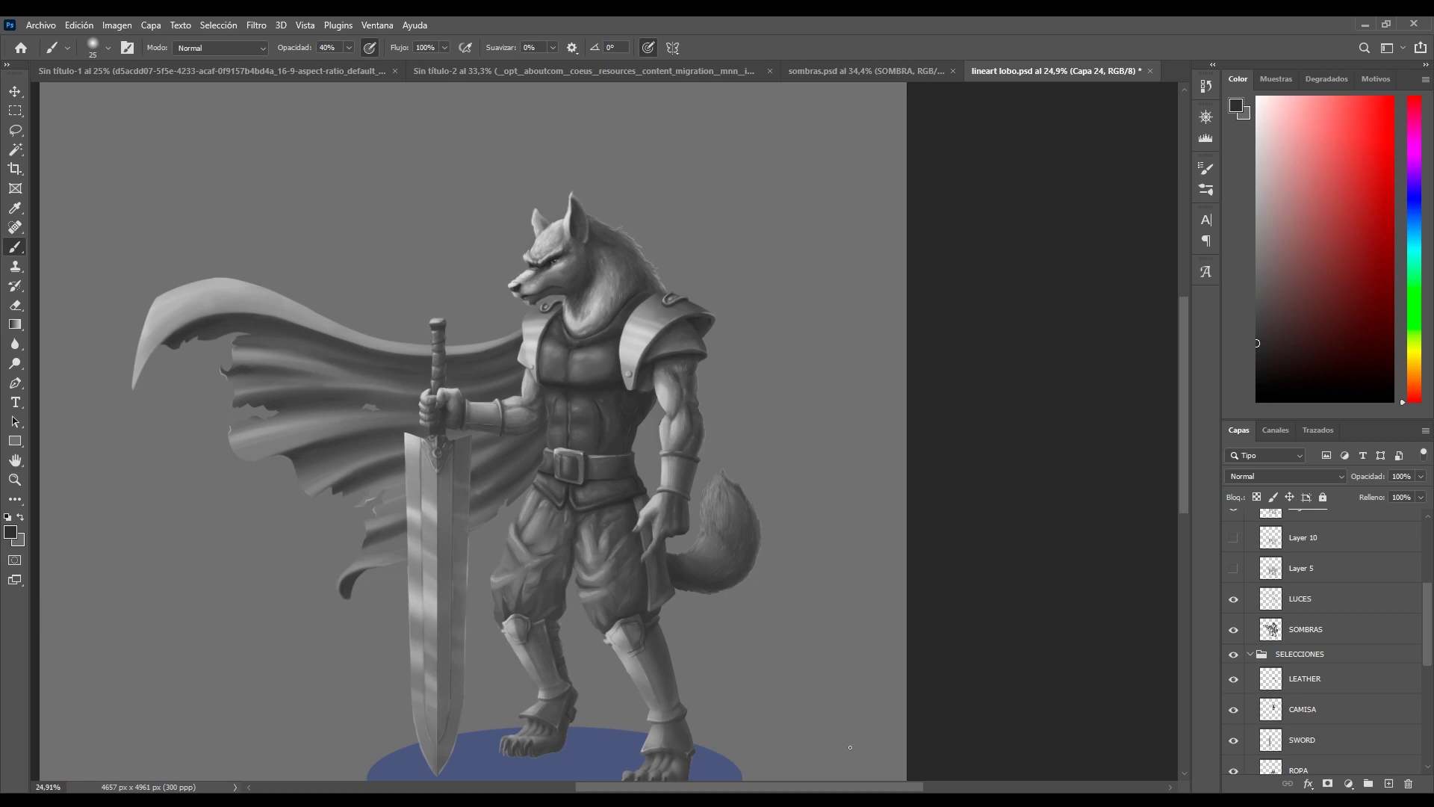
# - Toggle the rim layer in the GRISES group to compare the wolf with and without rim light, leaving it hidden
pyautogui.scroll(5, 1320, 712)
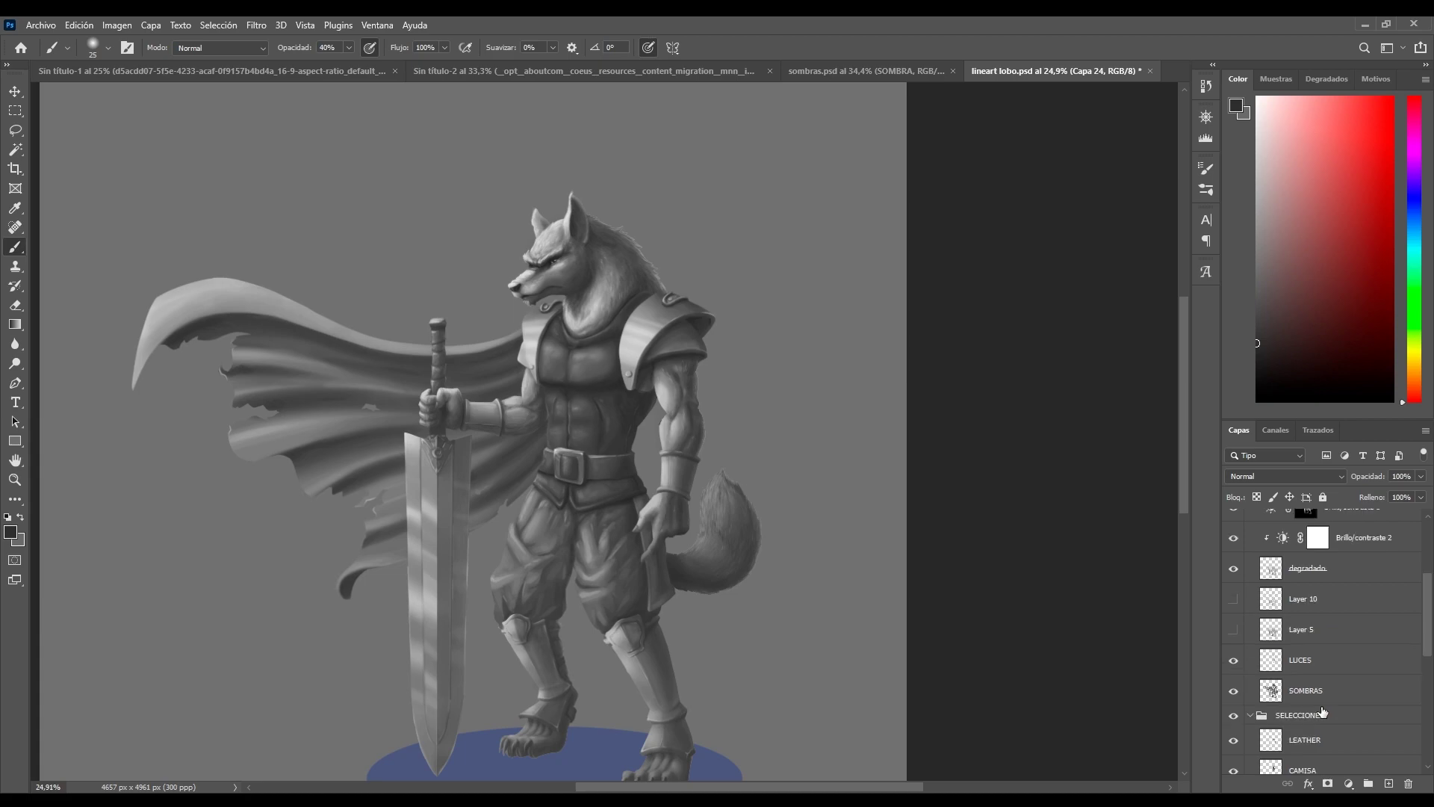
pyautogui.scroll(2, 1324, 710)
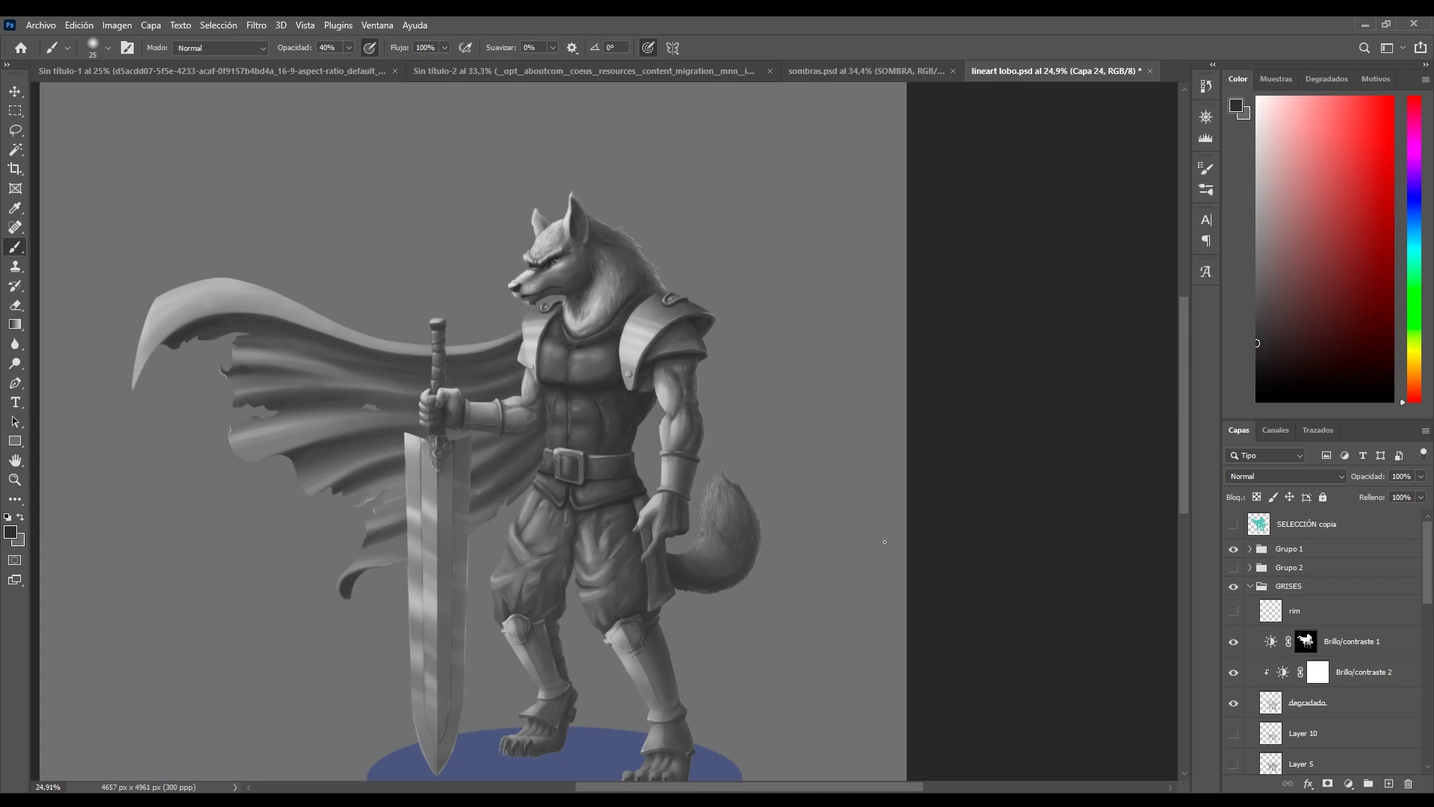
pyautogui.click(1233, 611)
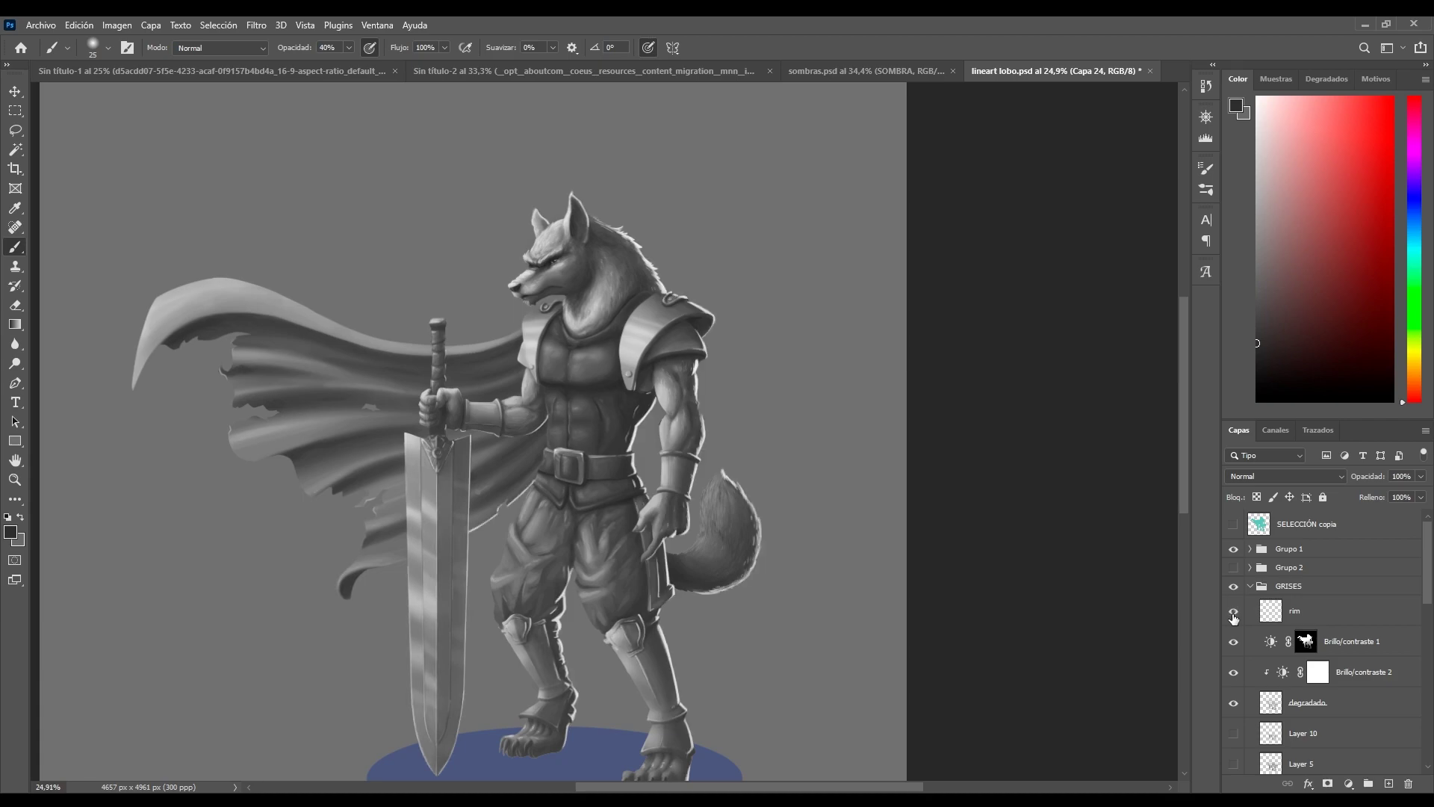
pyautogui.click(1234, 612)
pyautogui.click(1233, 612)
pyautogui.scroll(-3, 883, 484)
pyautogui.scroll(-5, 900, 502)
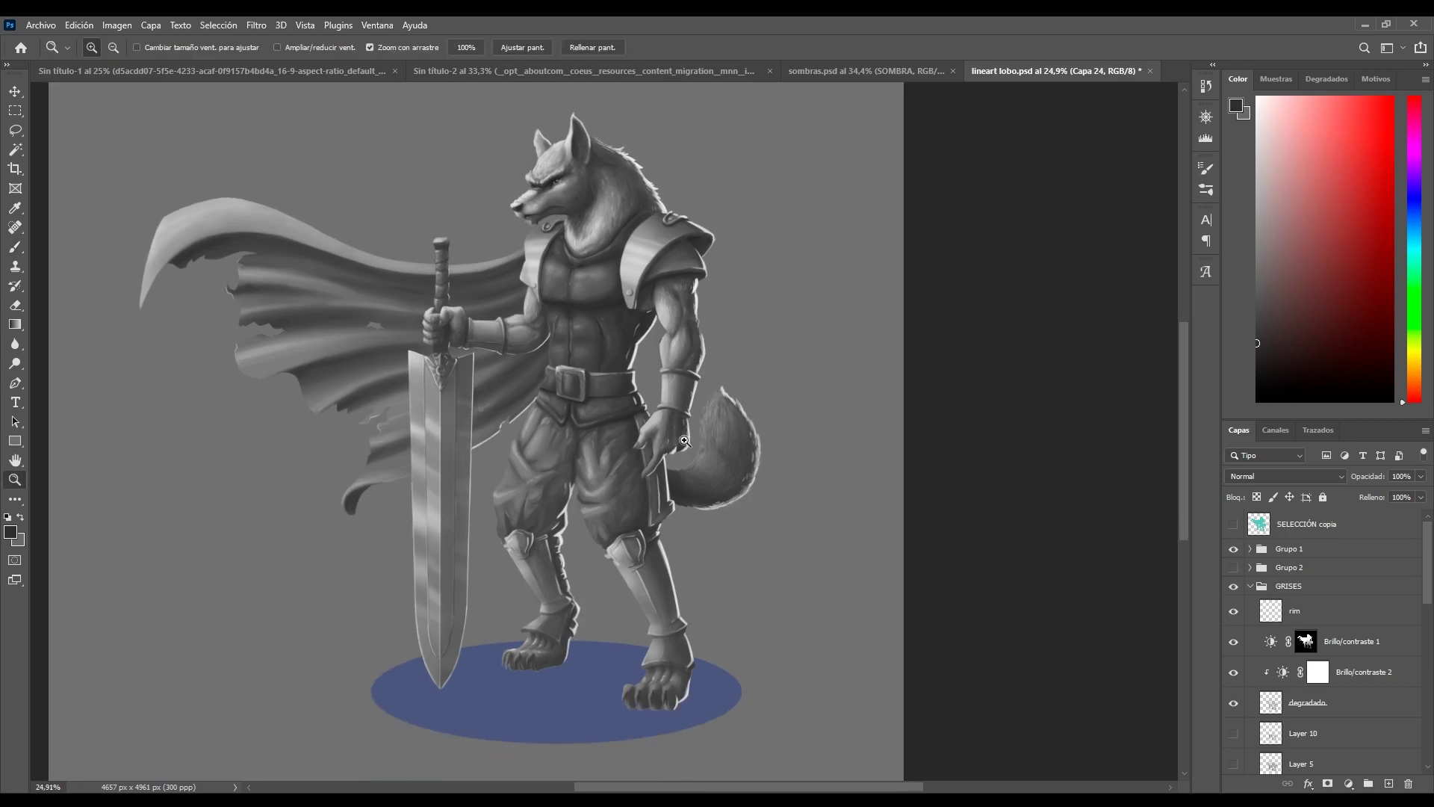
pyautogui.scroll(-5, 1394, 602)
pyautogui.scroll(4, 1419, 582)
pyautogui.scroll(2, 1420, 567)
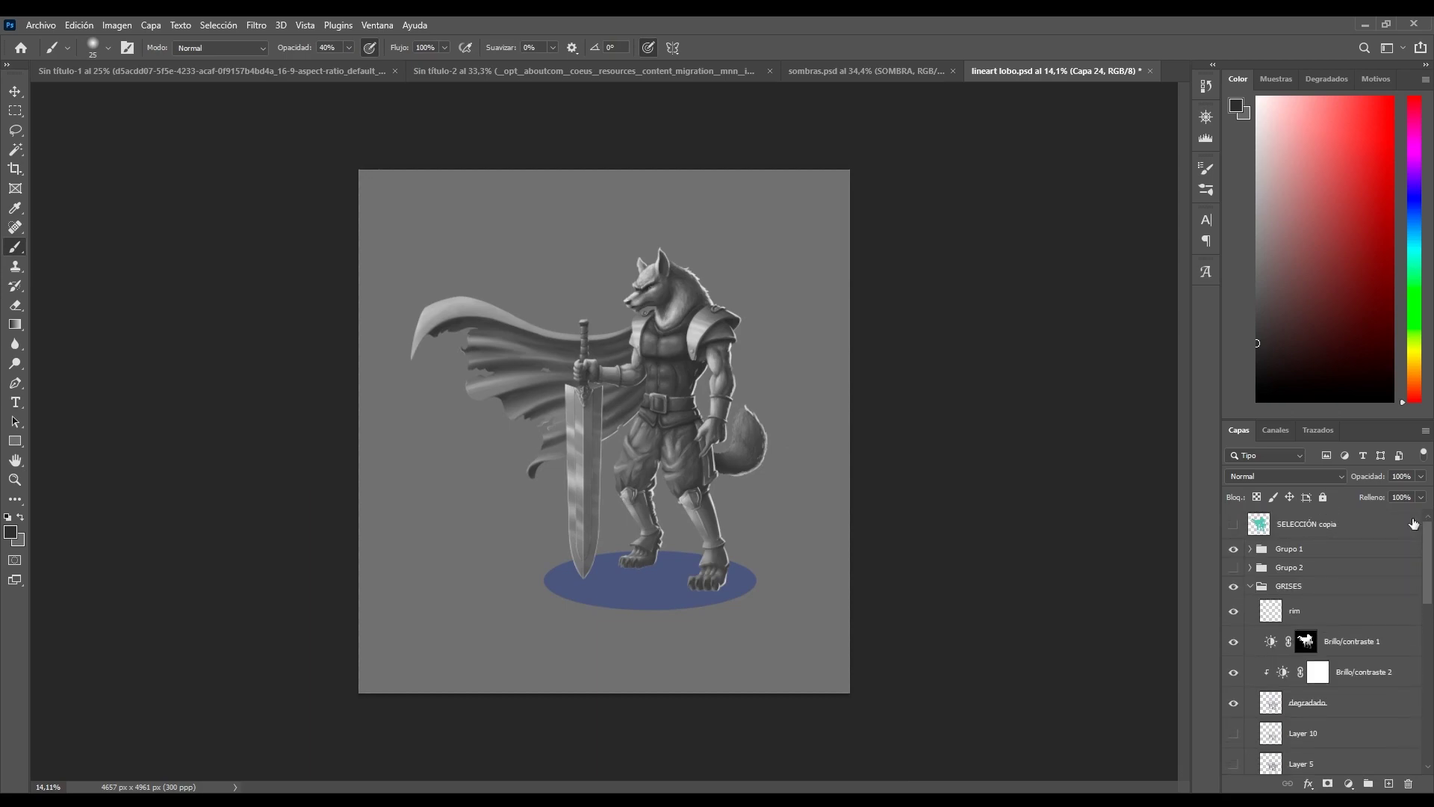
pyautogui.click(1233, 610)
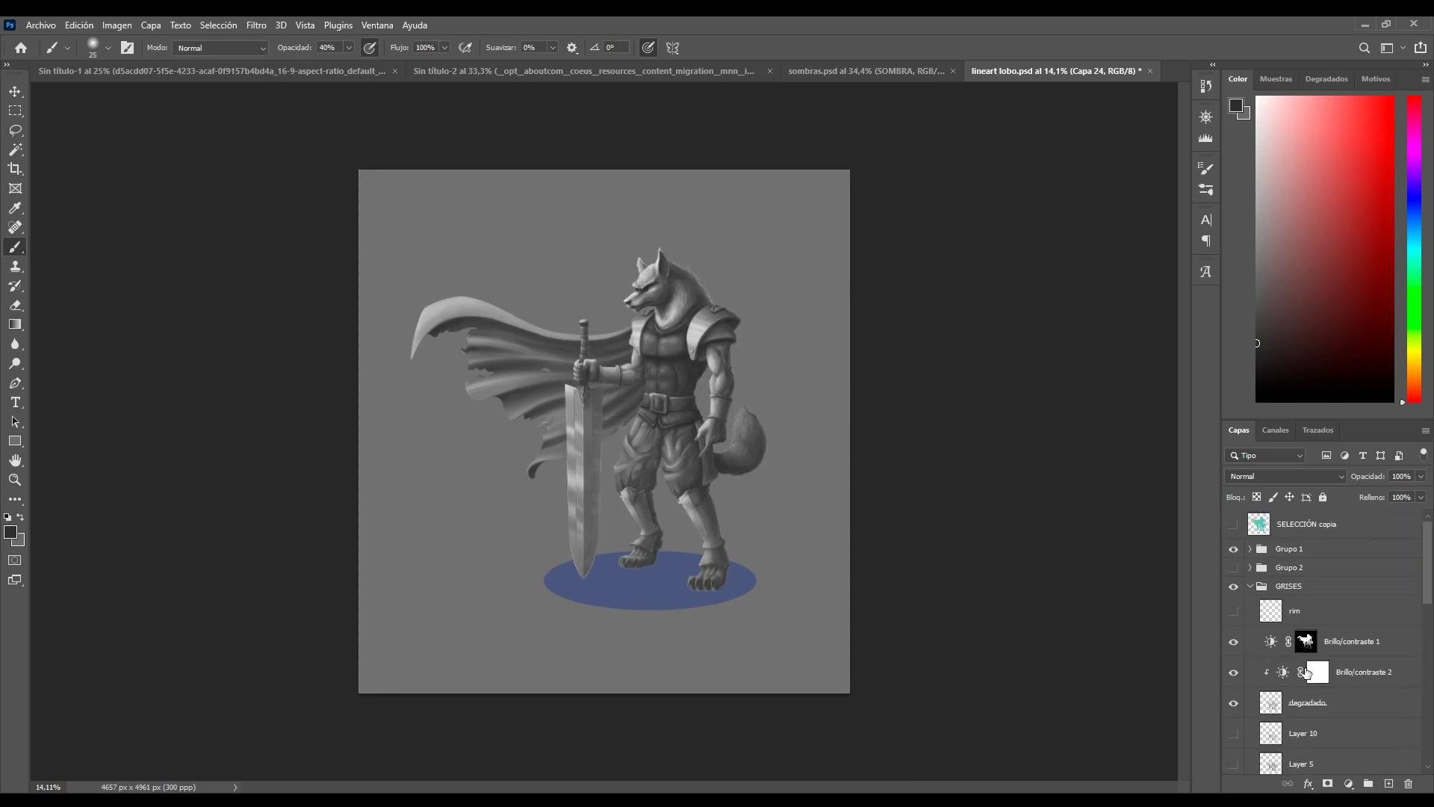
# - Load the wolf's silhouette from the SELECCIÓN layer as a selection and add a new layer above rim
pyautogui.scroll(-5, 1303, 672)
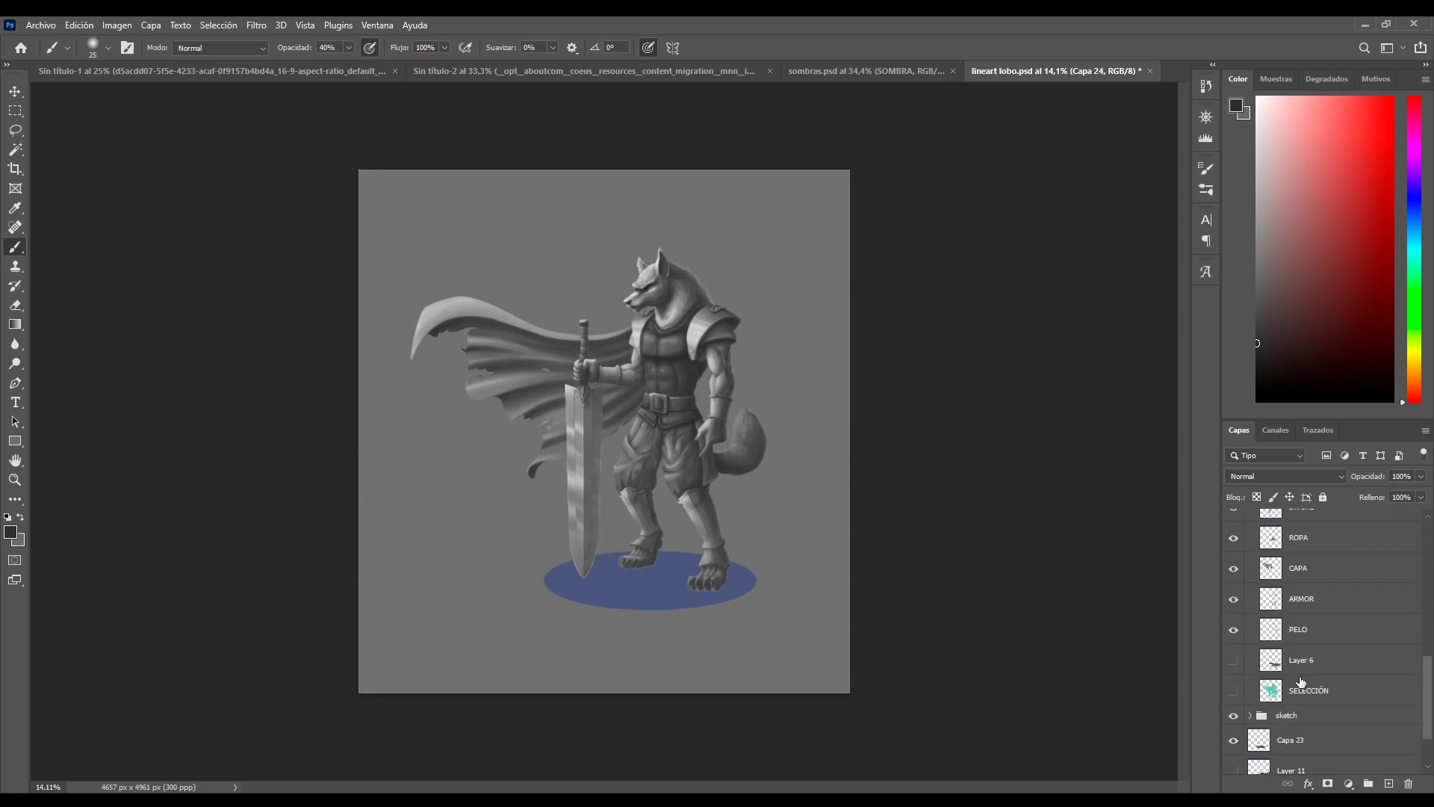
pyautogui.scroll(-3, 1298, 681)
pyautogui.keyDown('ctrl'); pyautogui.click(1273, 627); pyautogui.keyUp('ctrl')
pyautogui.scroll(1, 1300, 633)
pyautogui.scroll(6, 1300, 633)
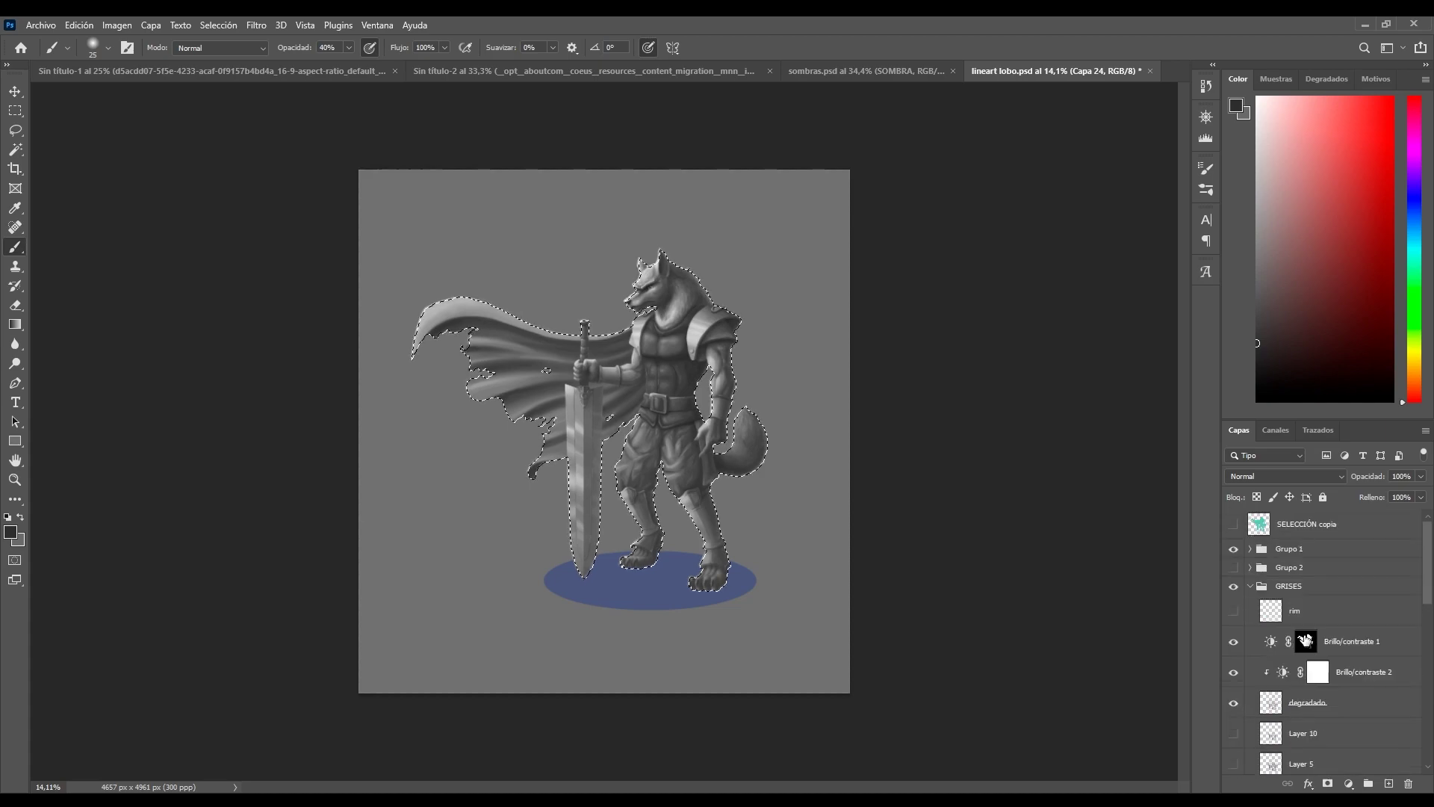
pyautogui.click(1311, 620)
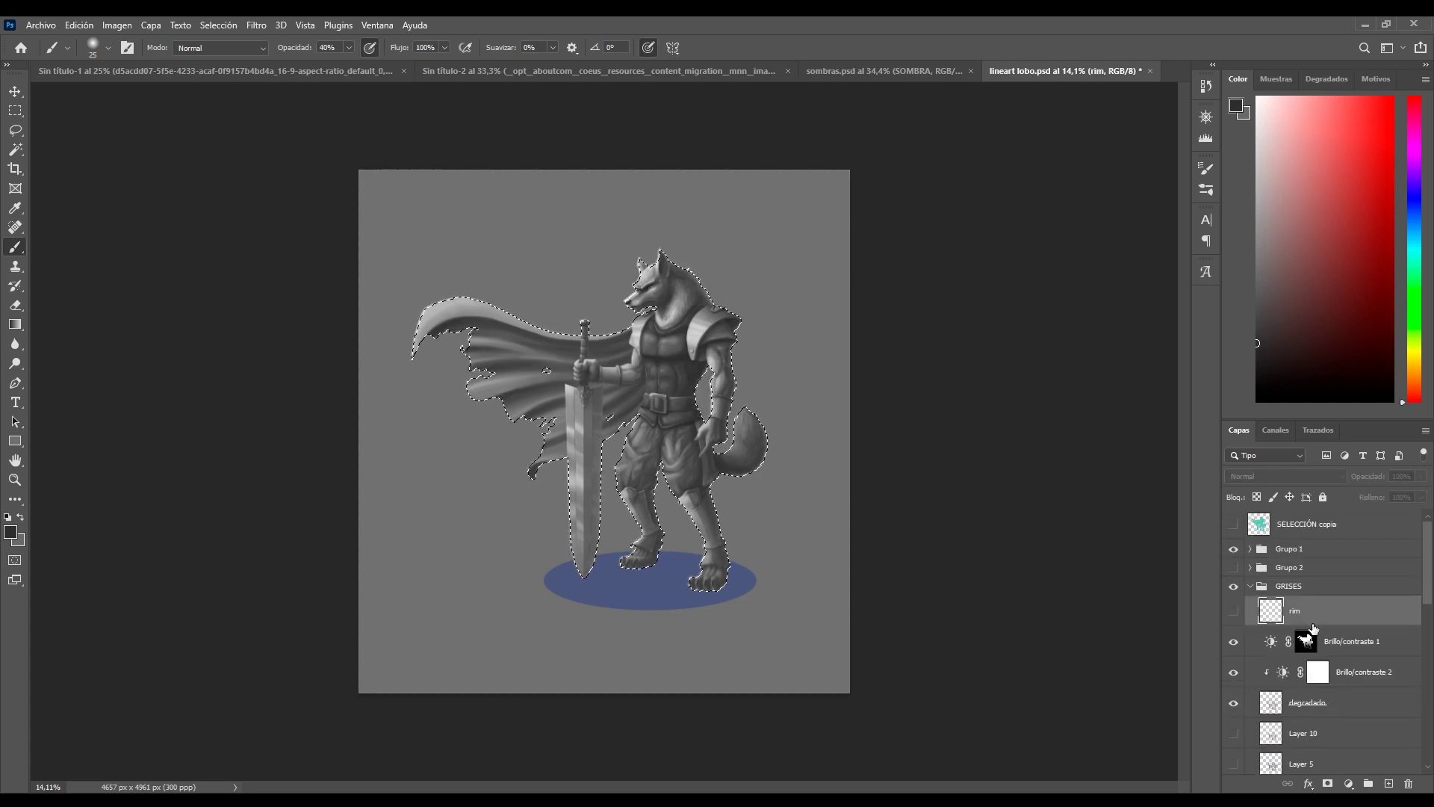
pyautogui.moveTo(1313, 627); pyautogui.dragTo(1313, 620)
pyautogui.hotkey('ctrl', 'shift', 'alt', 'n')
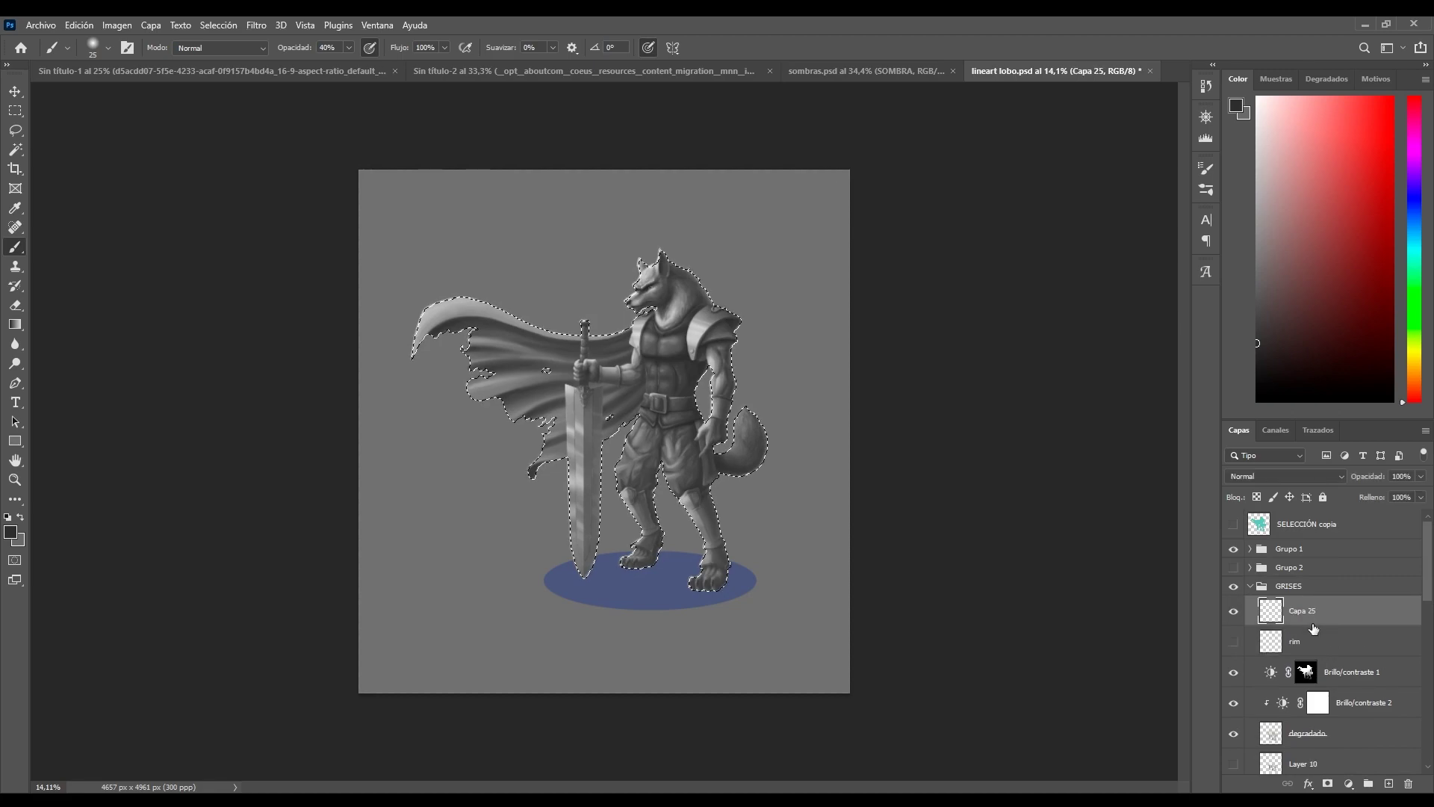
# - Paint very light grey rim light along the arm, torso and tail edges with a 25 px brush at 80% opacity, and deselect
pyautogui.moveTo(683, 350); pyautogui.dragTo(1036, 372)
pyautogui.moveTo(1252, 159); pyautogui.dragTo(1257, 129)
pyautogui.press(']')
pyautogui.press(']')
pyautogui.press('8')
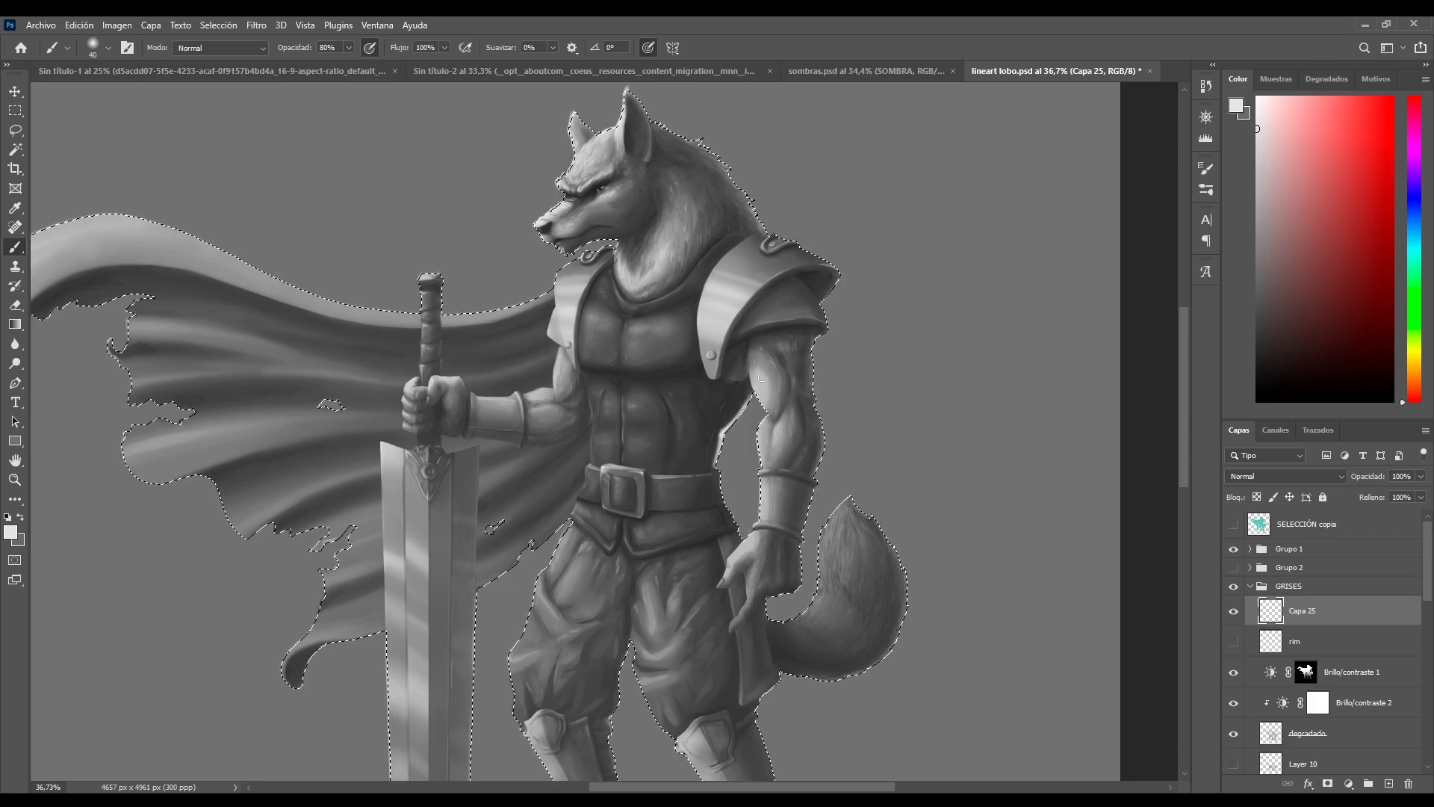
pyautogui.press('[')
pyautogui.press('[')
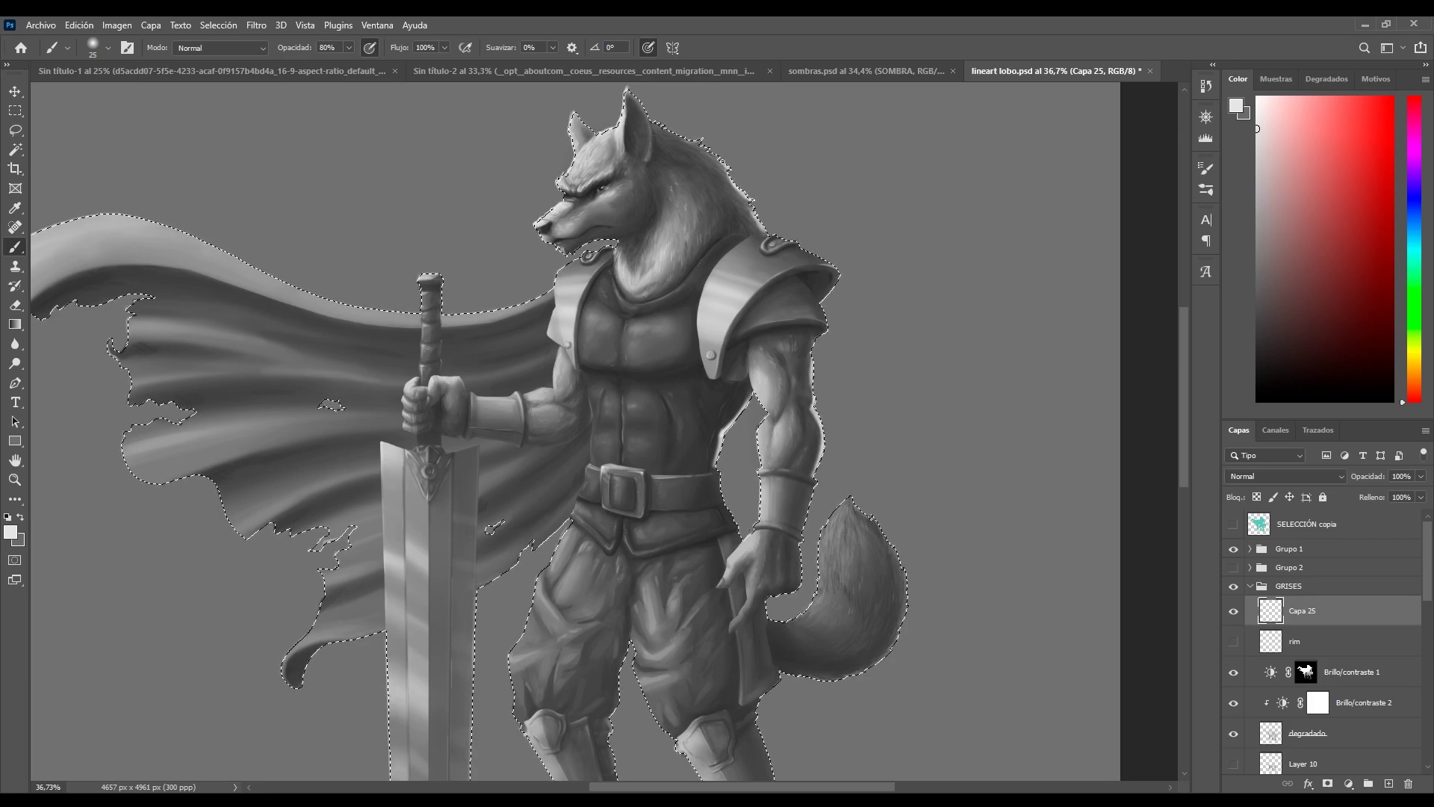
pyautogui.moveTo(902, 643)
pyautogui.mouseDown()
pyautogui.moveTo(851, 499)
pyautogui.moveTo(889, 545)
pyautogui.mouseUp()
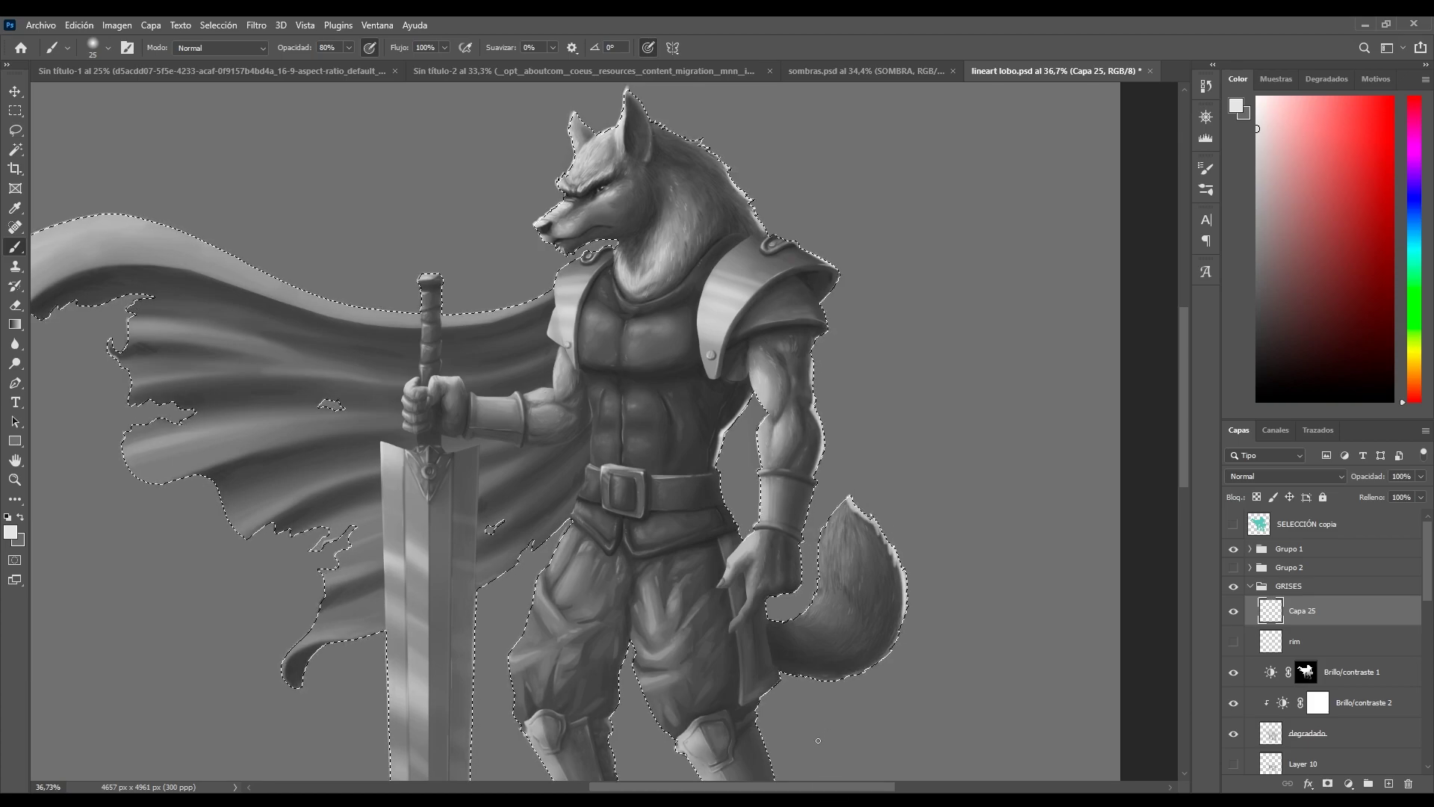
pyautogui.hotkey('ctrl', 'd')
pyautogui.moveTo(463, 623); pyautogui.dragTo(321, 568)
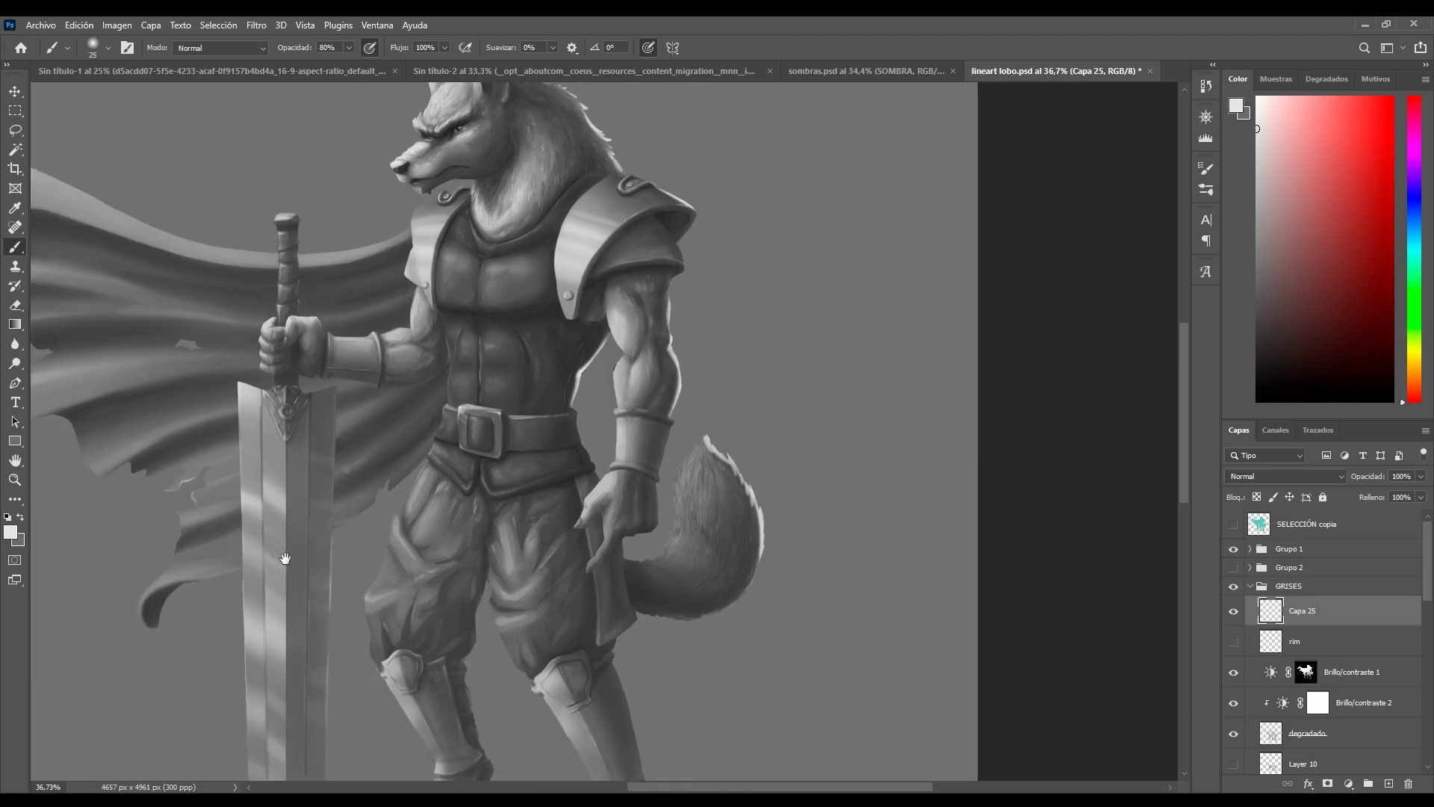
# - Fill the background layer Capa 24 with a near-black colour
pyautogui.moveTo(1423, 591); pyautogui.dragTo(1423, 758)
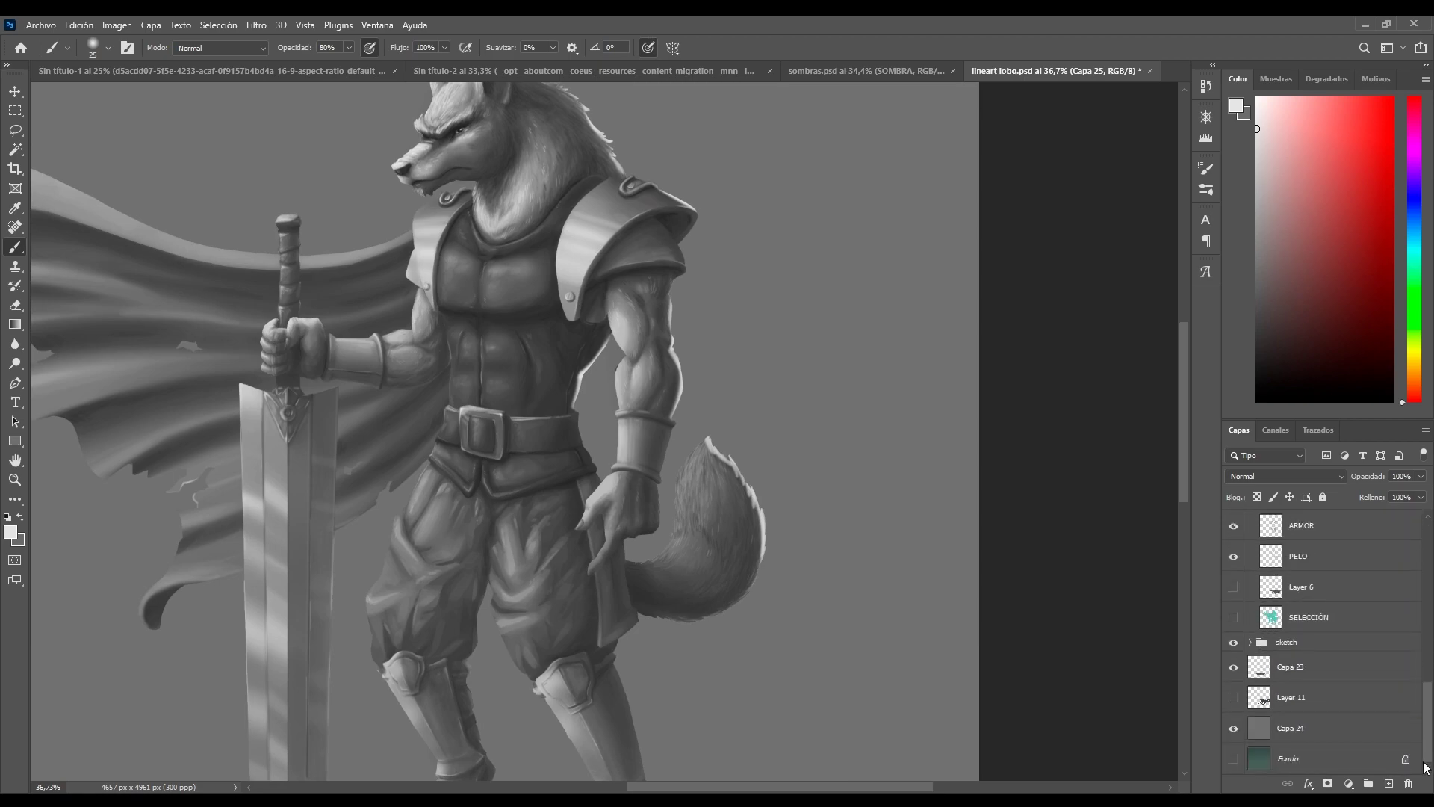
pyautogui.click(1304, 728)
pyautogui.press('x')
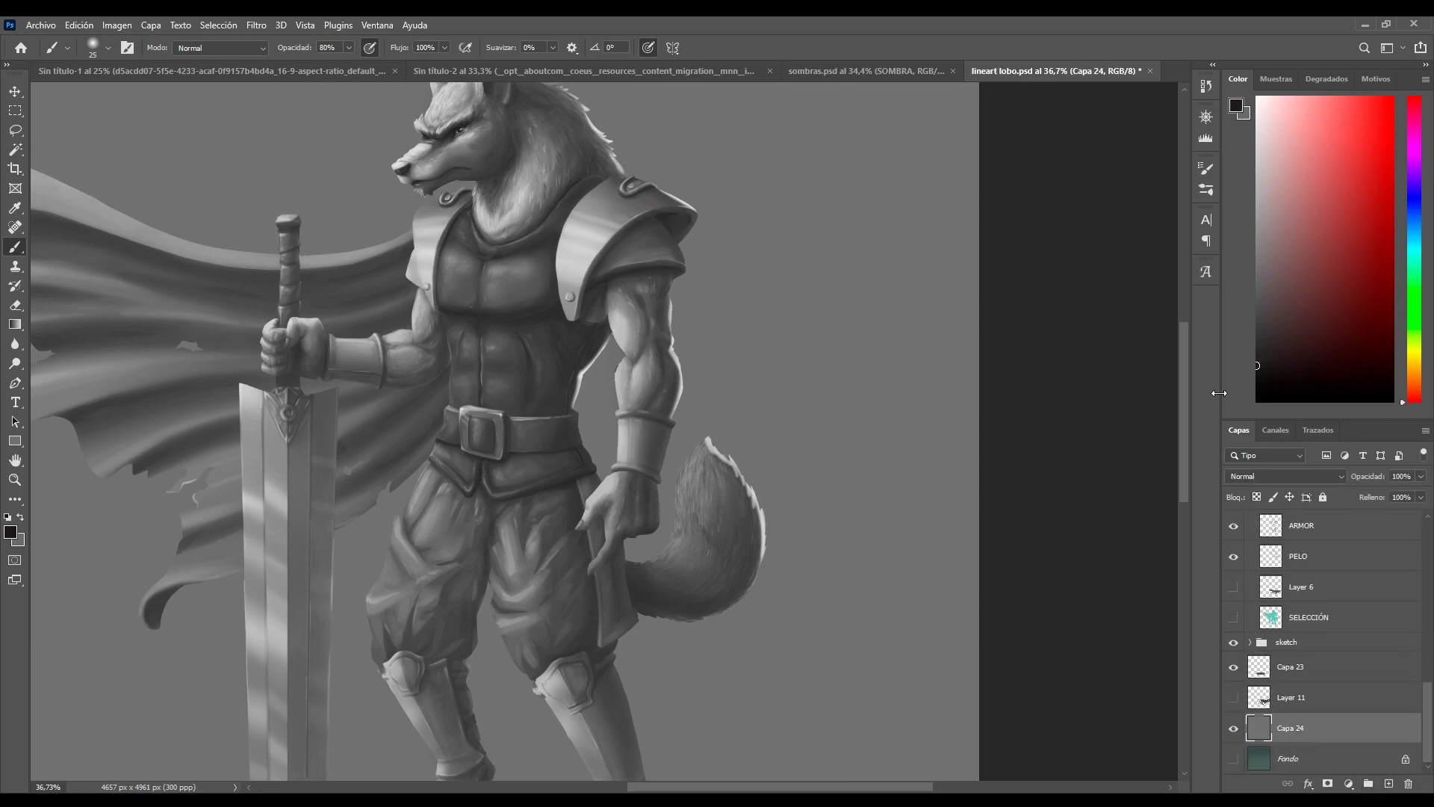
pyautogui.hotkey('alt', 'BackSpace')
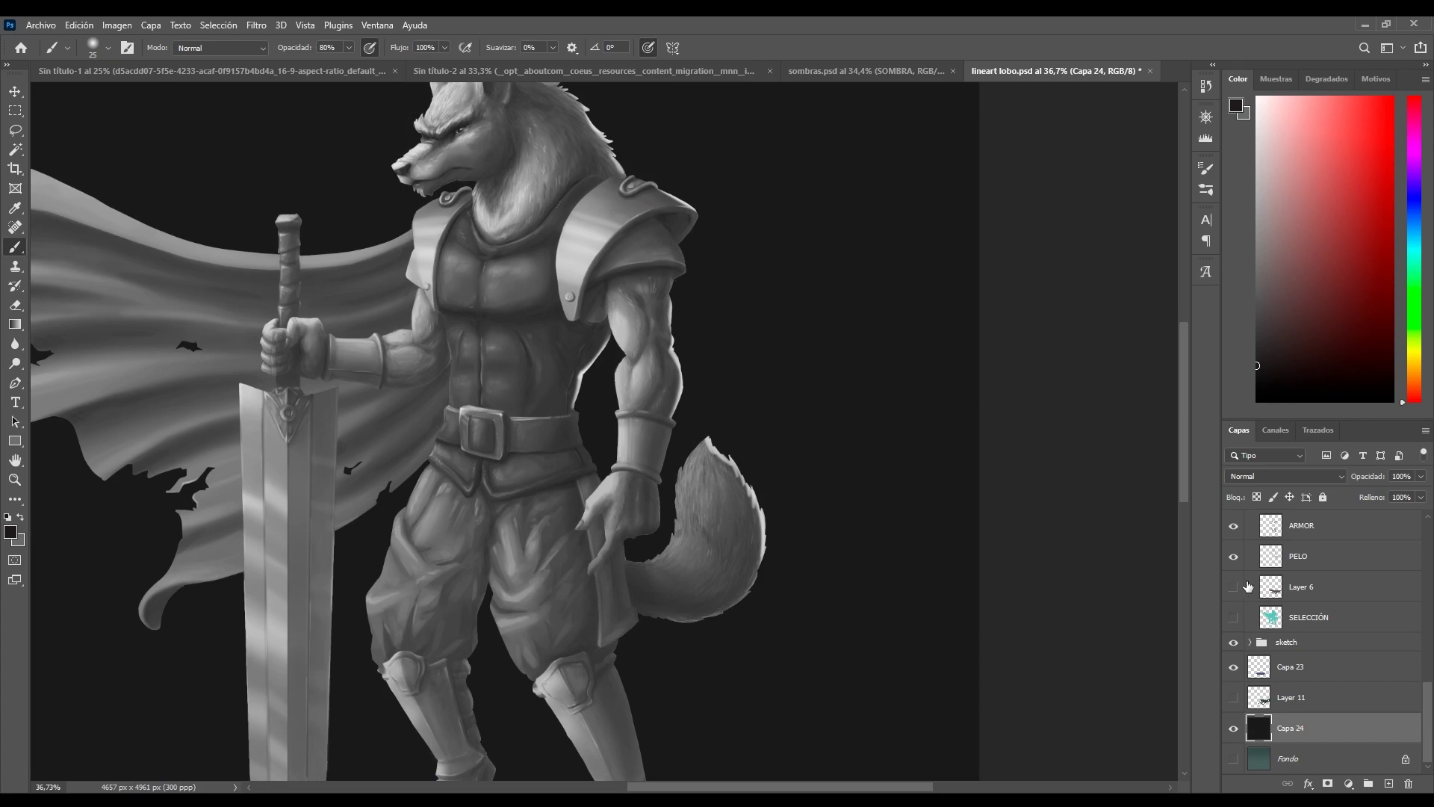
# - Hide Capa 25 in favour of the rim layer, and show Grupo 2 to add colour over the wolf's greyscale
pyautogui.scroll(5, 1237, 538)
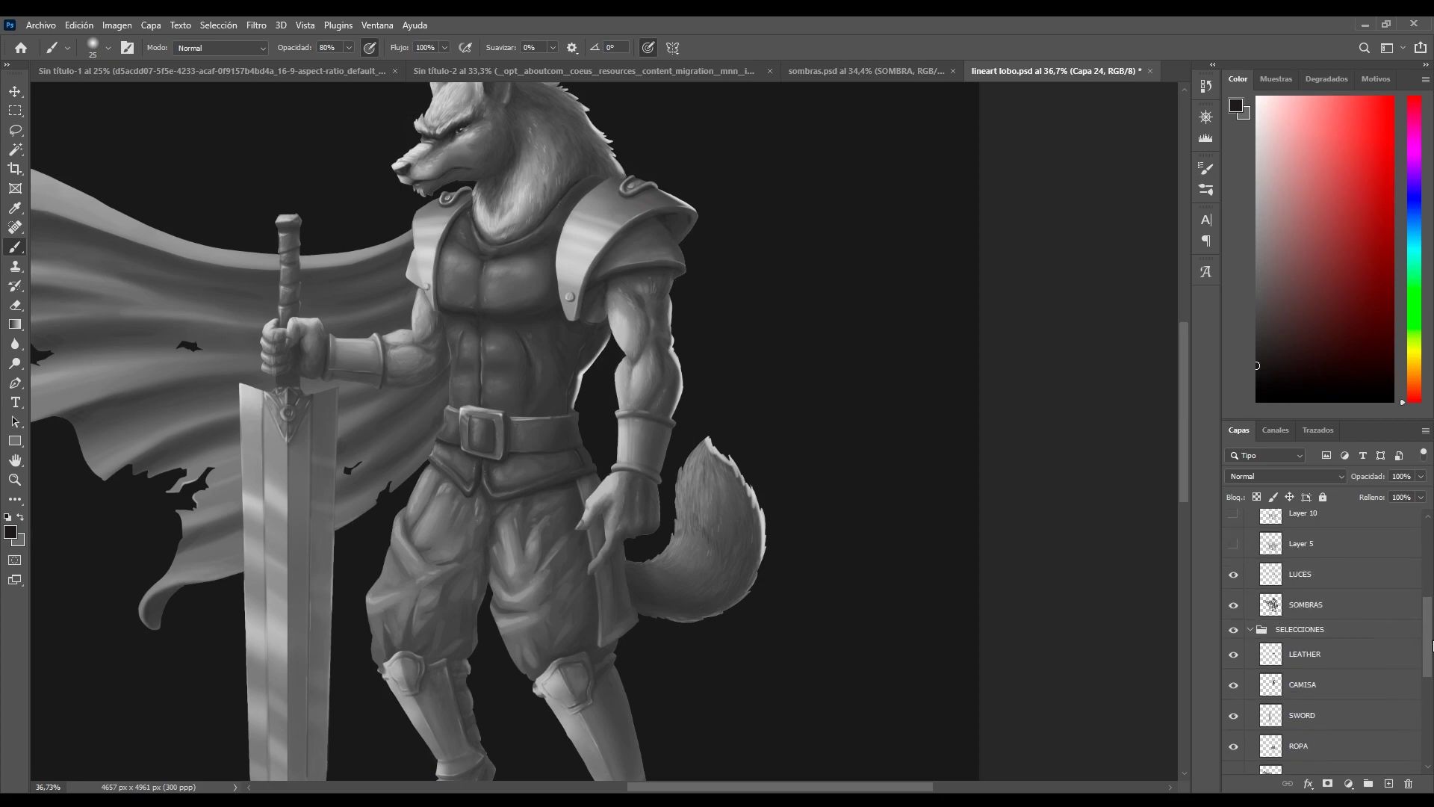
pyautogui.moveTo(1429, 643); pyautogui.dragTo(1422, 584)
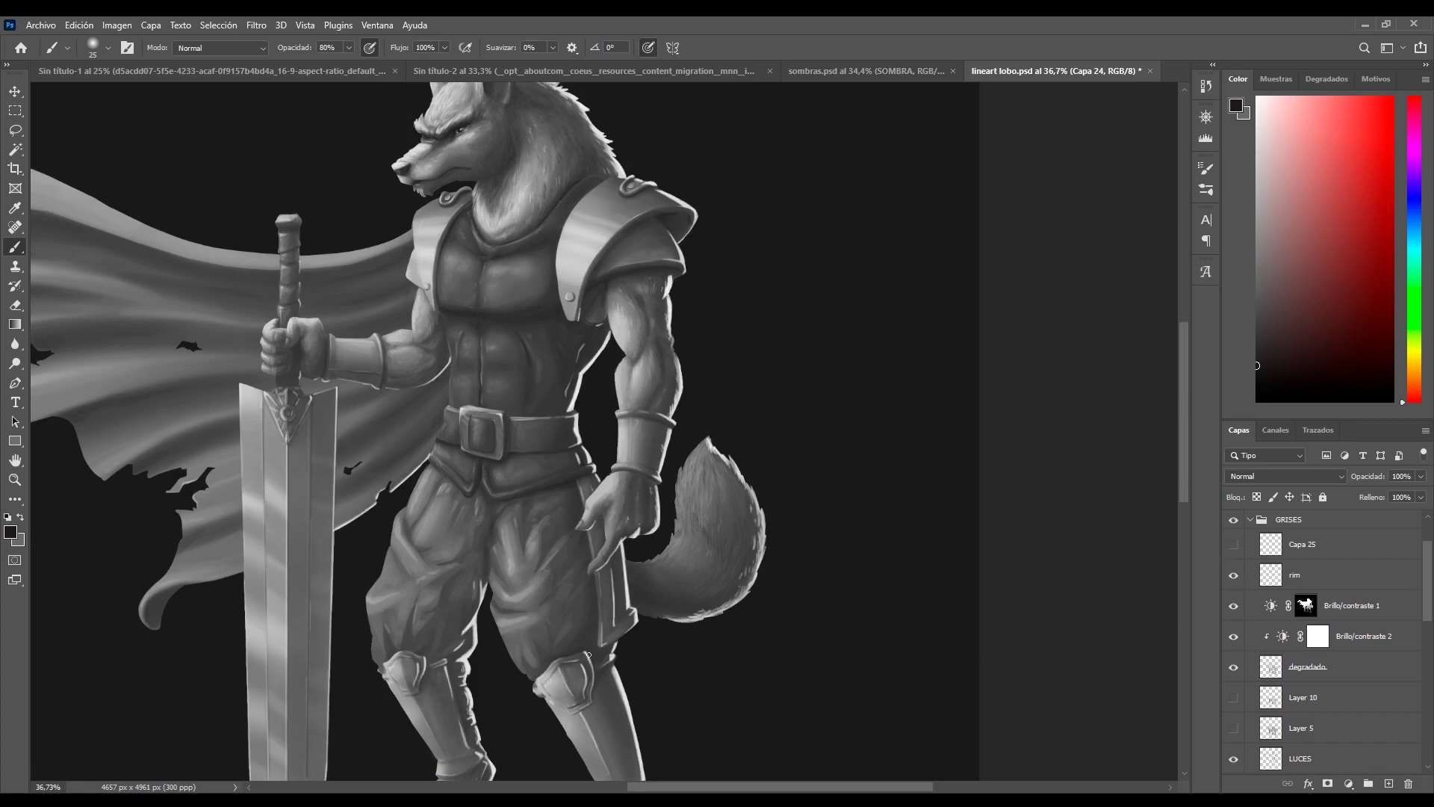
pyautogui.moveTo(437, 686); pyautogui.dragTo(292, 629)
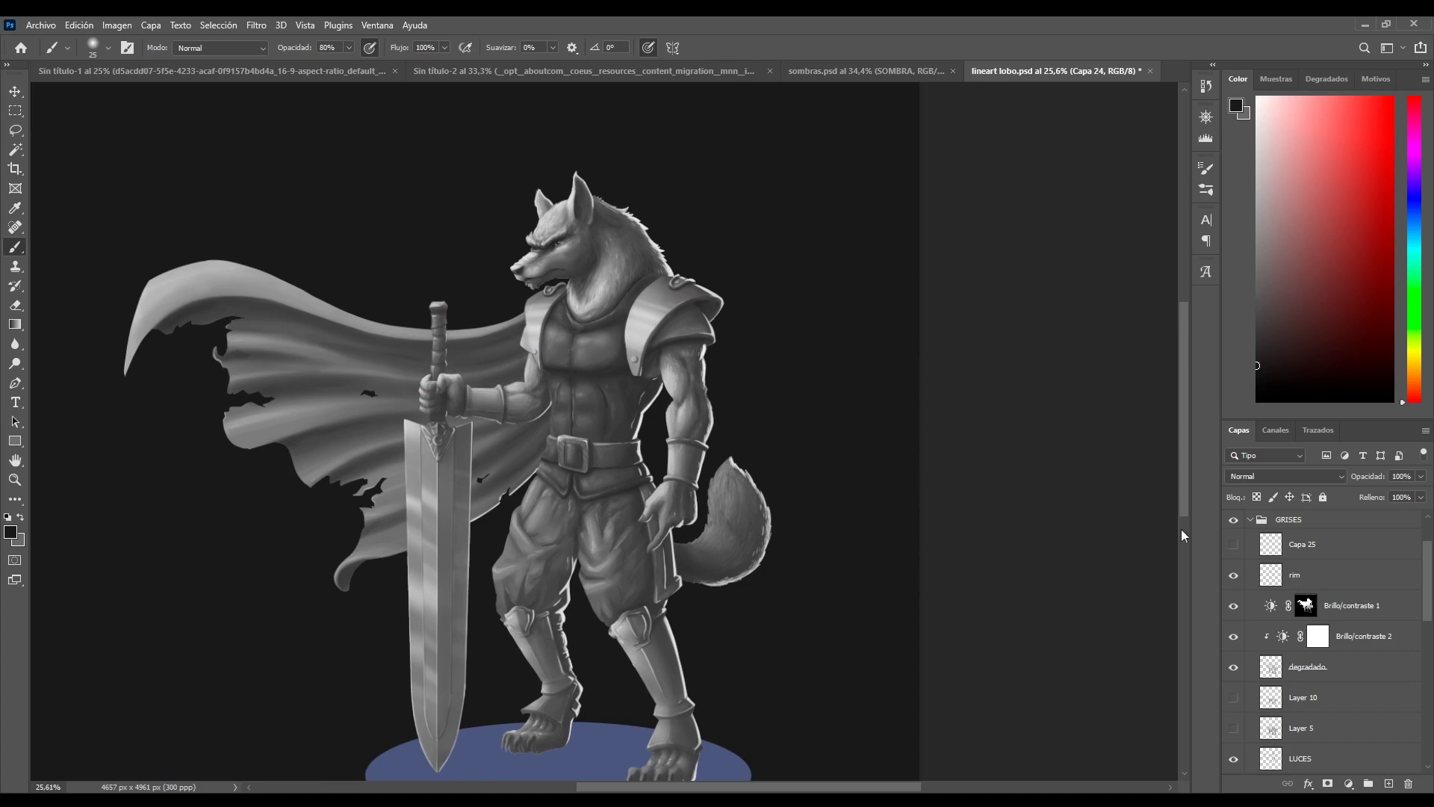
pyautogui.moveTo(1428, 557); pyautogui.dragTo(1427, 528)
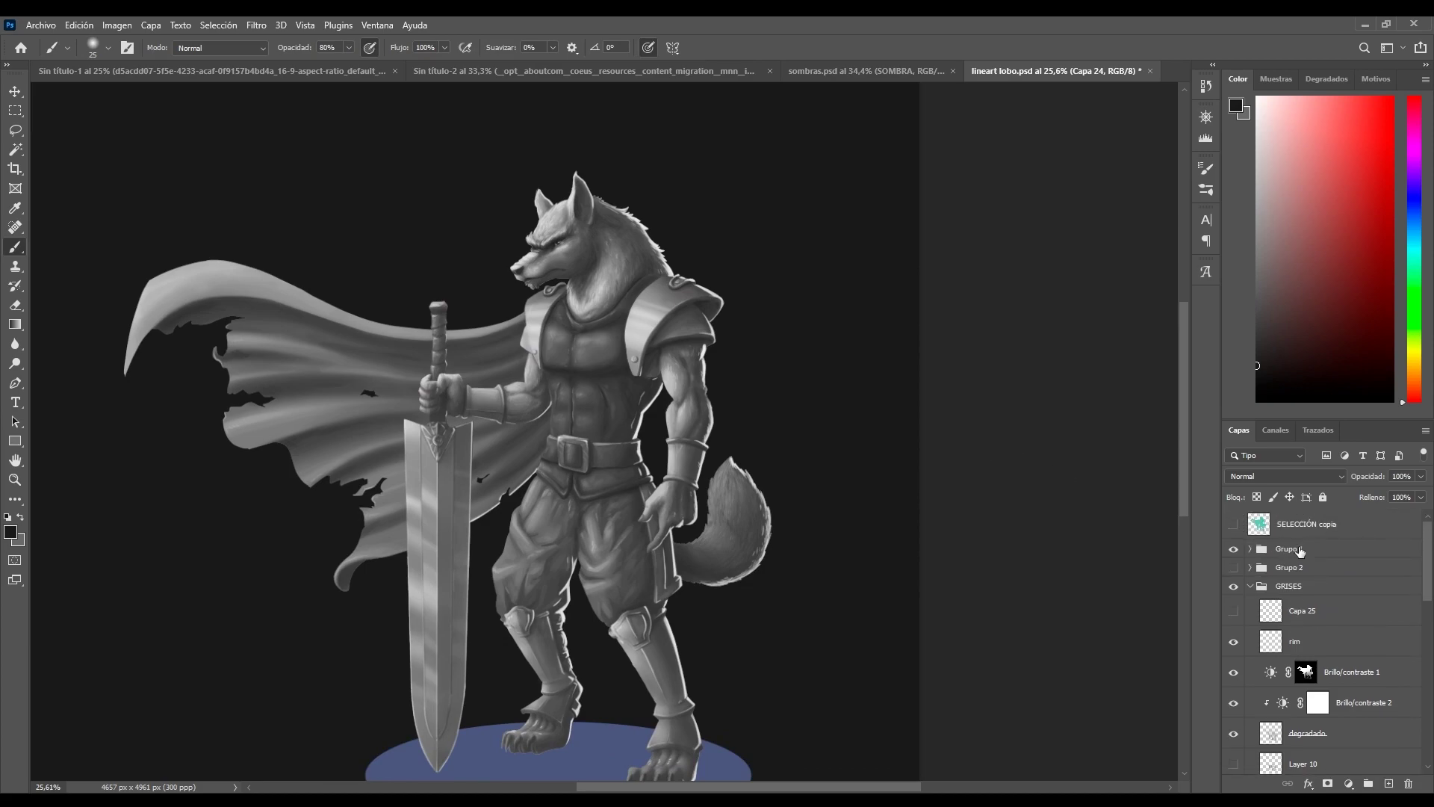
pyautogui.click(1233, 568)
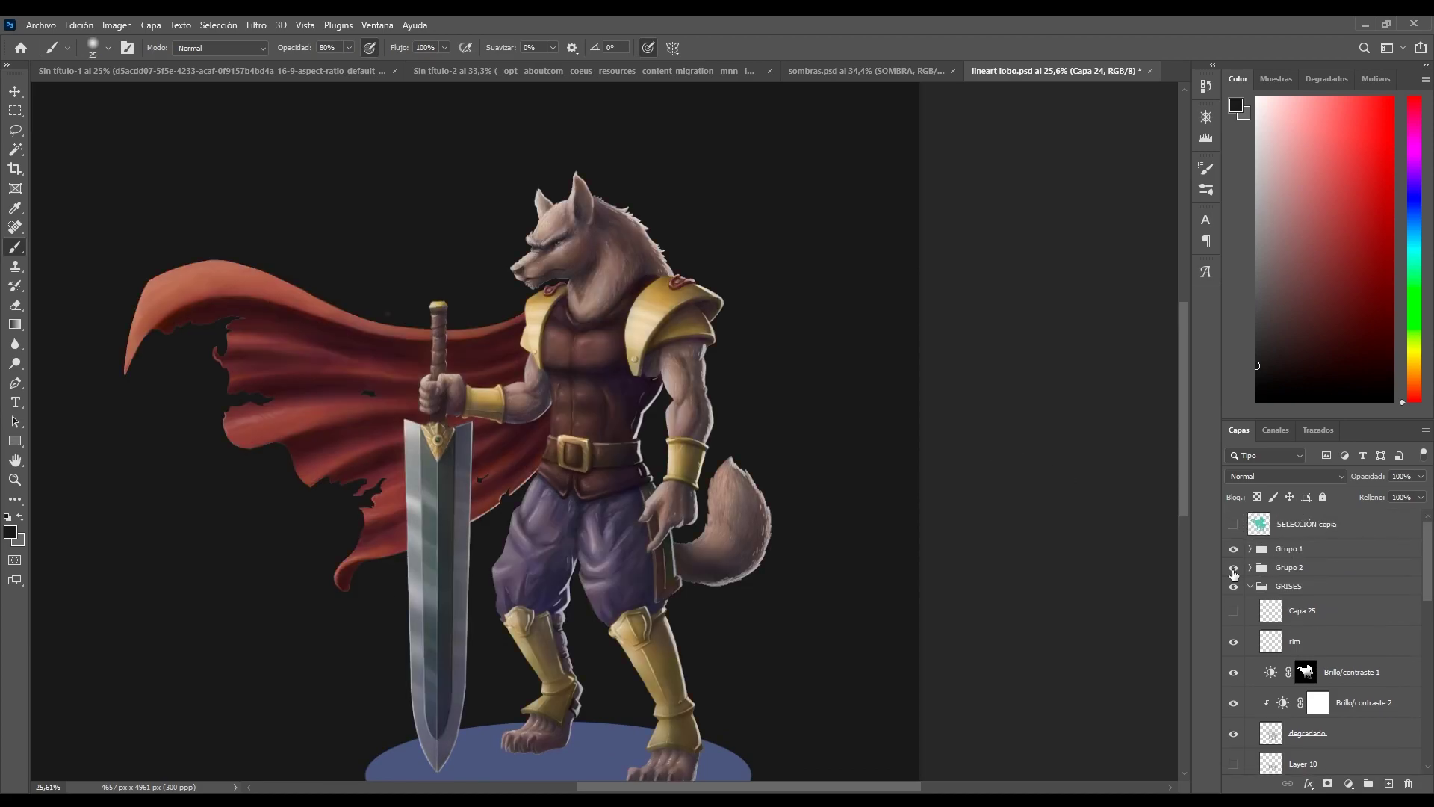